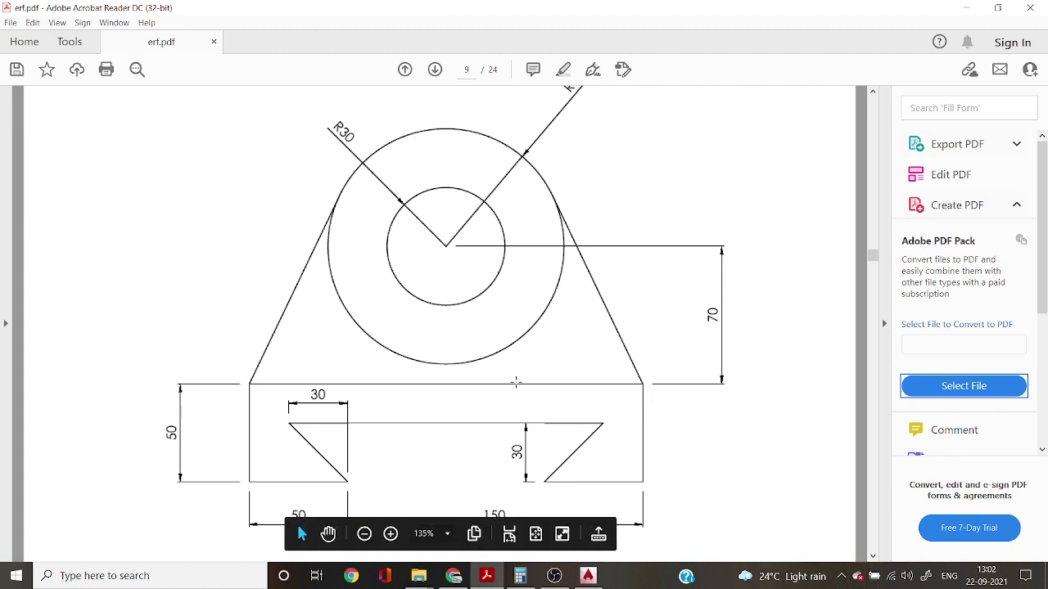
Scroll through page 9 of erf.pdf to study the Exercise 8 dimensions (50, 150, 70, 30).
scroll(511, 382, "up", 1)
scroll(512, 383, "up", 1)
scroll(512, 382, "down", 1)
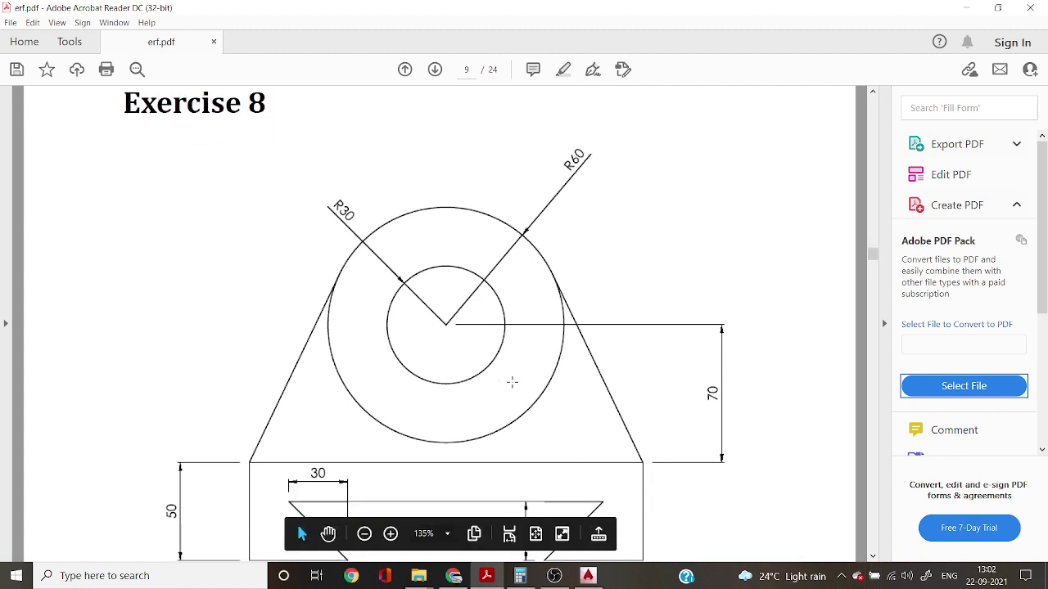
scroll(557, 363, "down", 2)
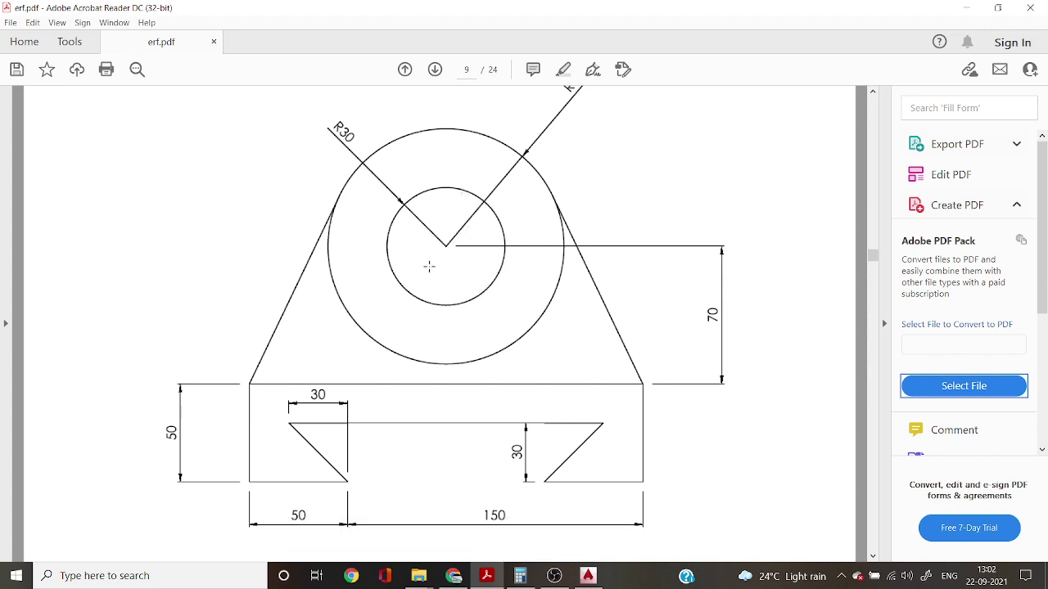
scroll(429, 266, "up", 2)
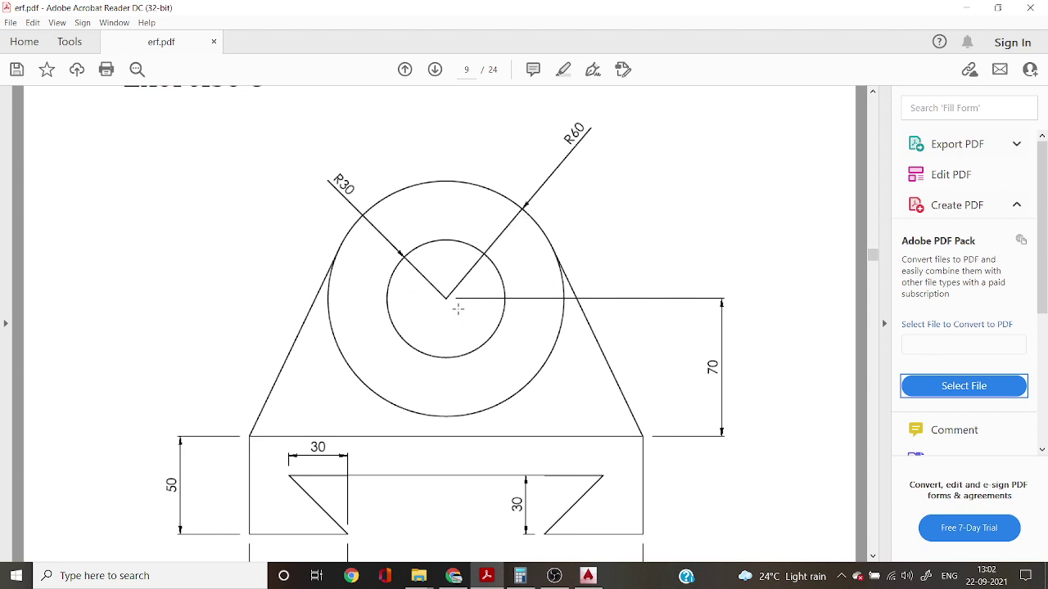
scroll(483, 455, "down", 2)
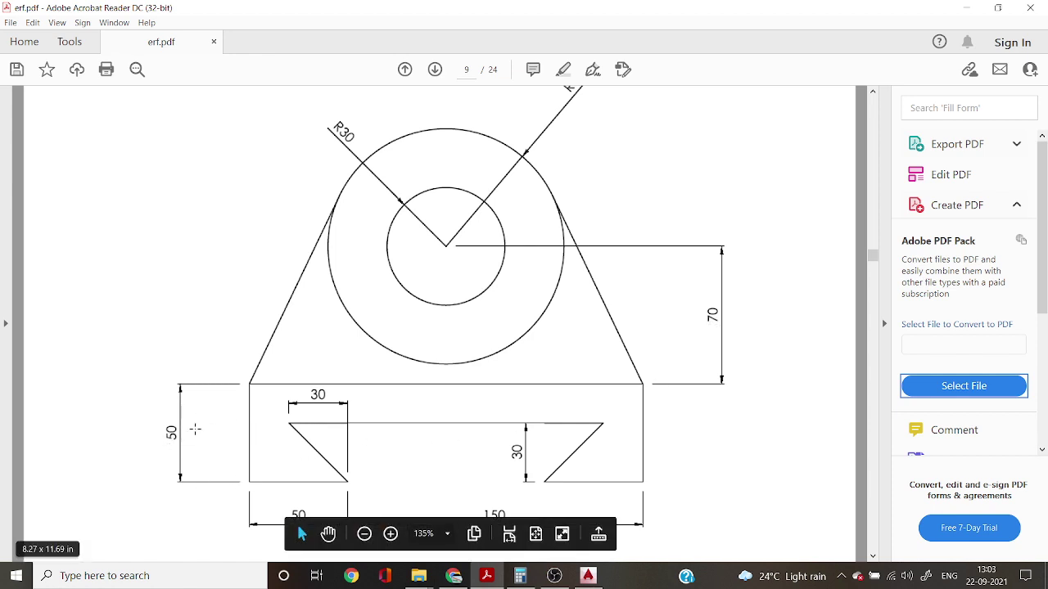
scroll(389, 399, "up", 10)
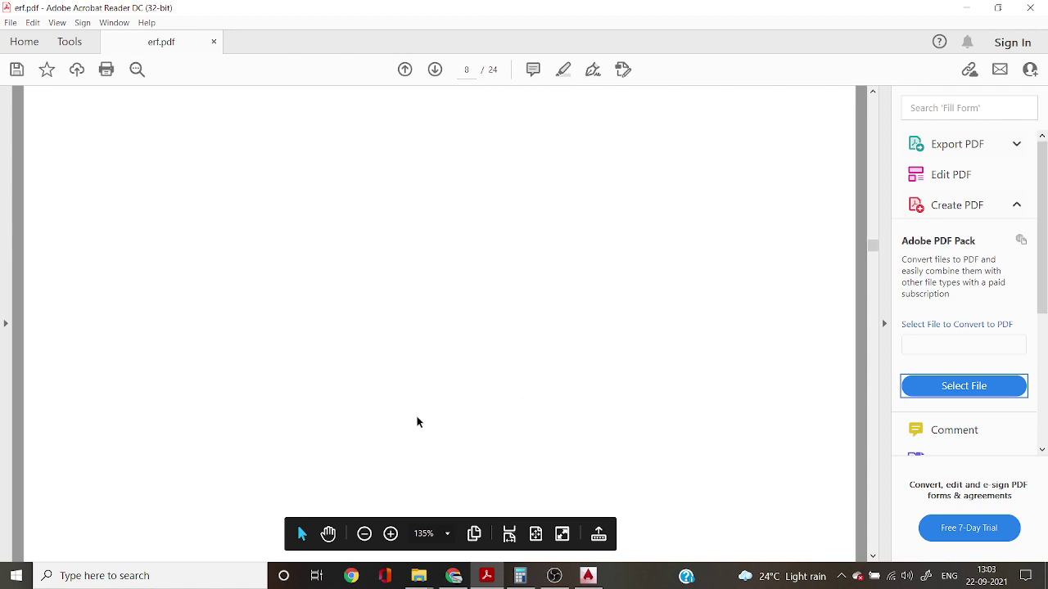
scroll(417, 423, "down", 10)
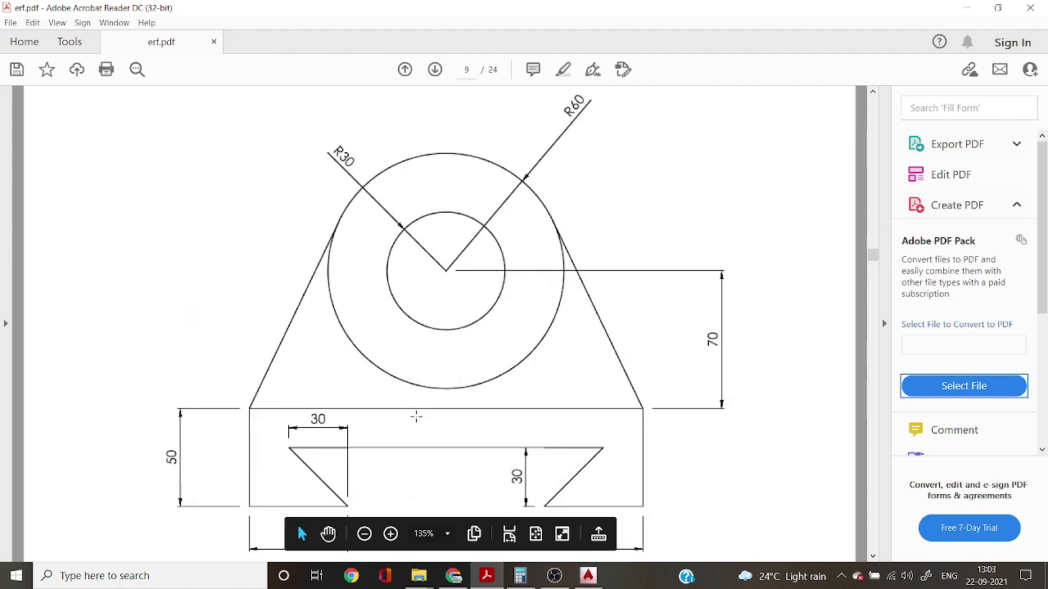
scroll(416, 417, "down", 1)
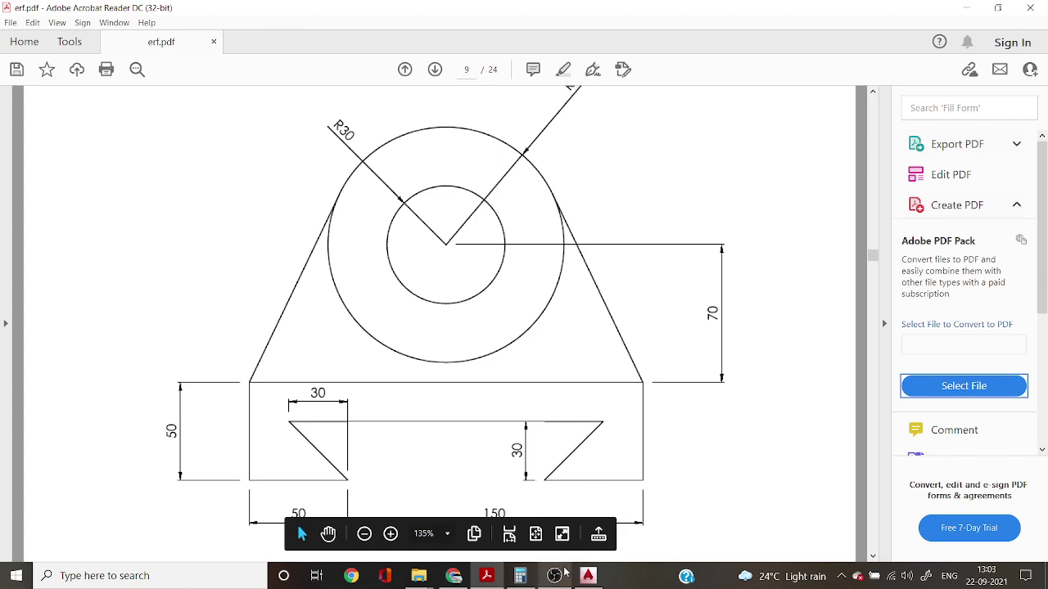
Start a blank drawing and set its limits from 0,0 to 420,297.
left_click(545, 533)
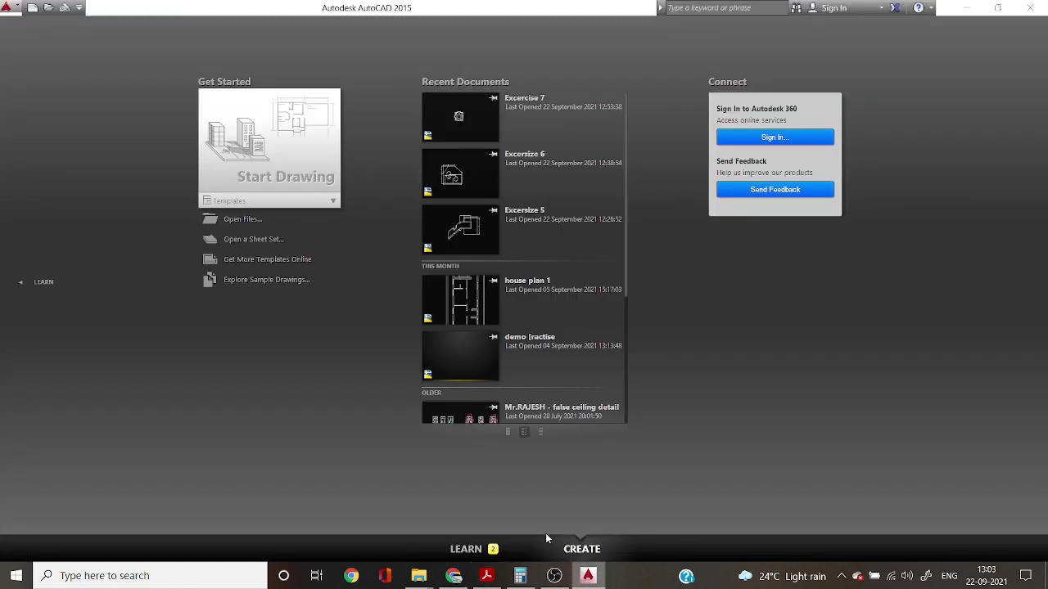
left_click(314, 182)
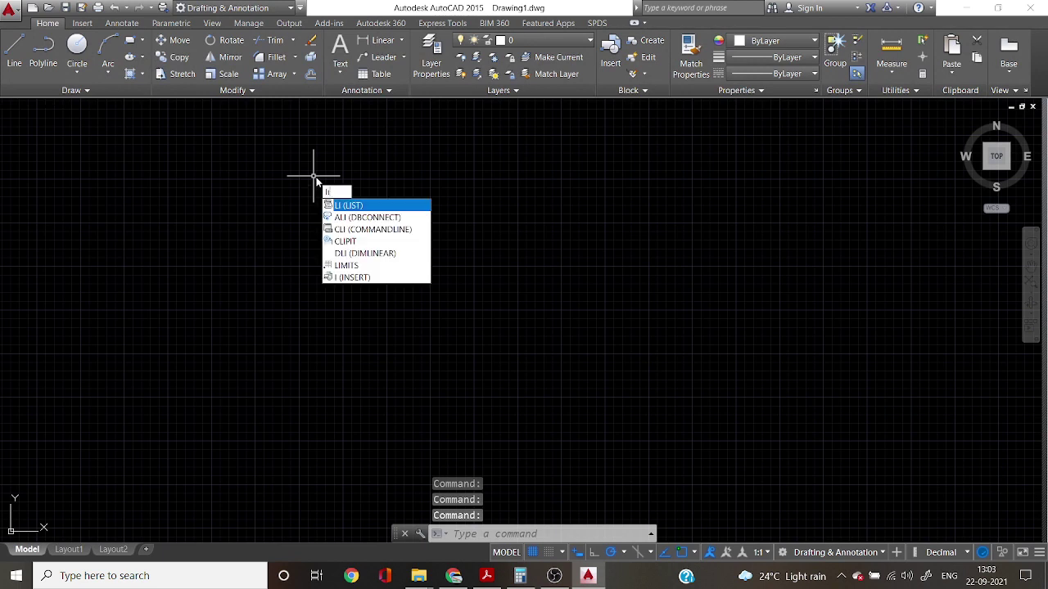
type("m")
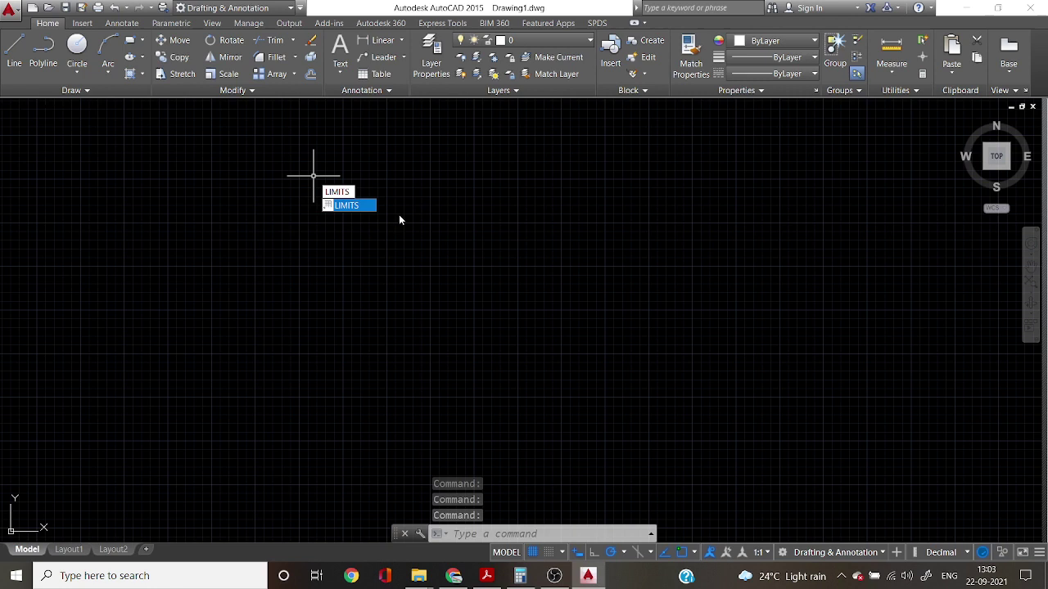
key("Return")
type("0")
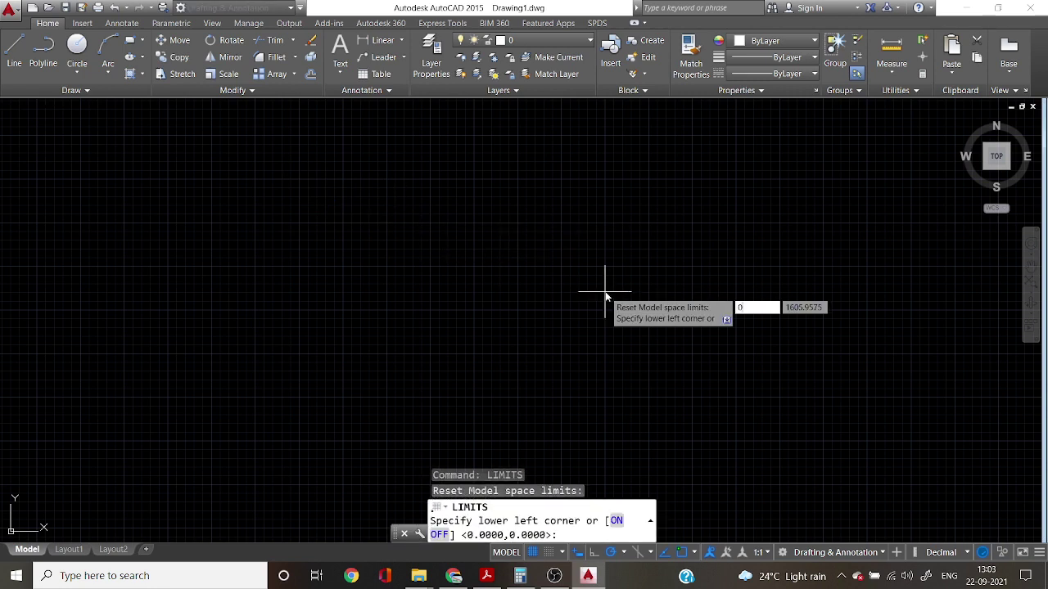
key("Tab")
type("0")
key("Return")
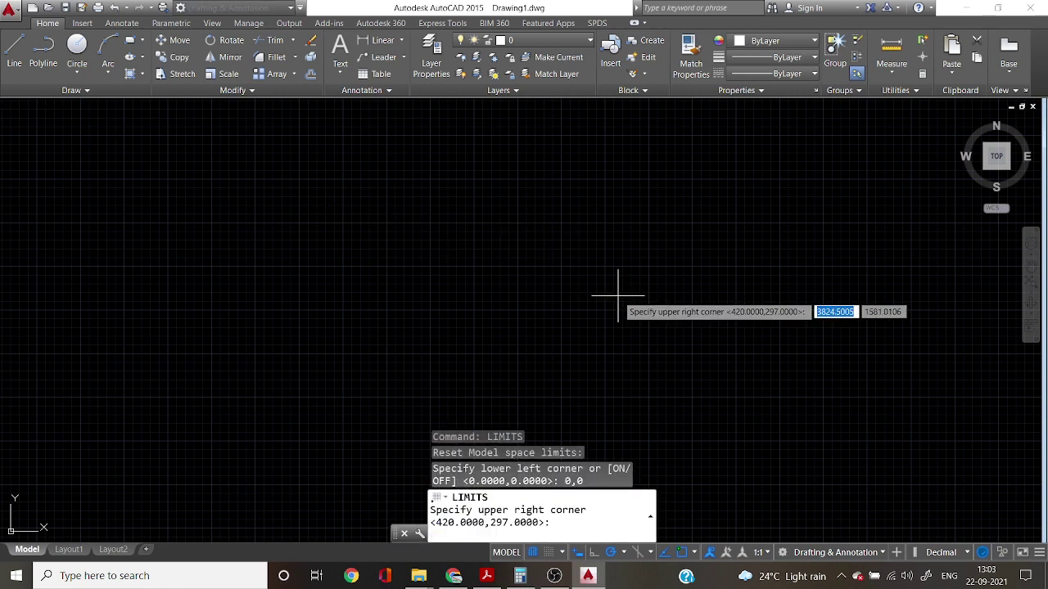
type("42")
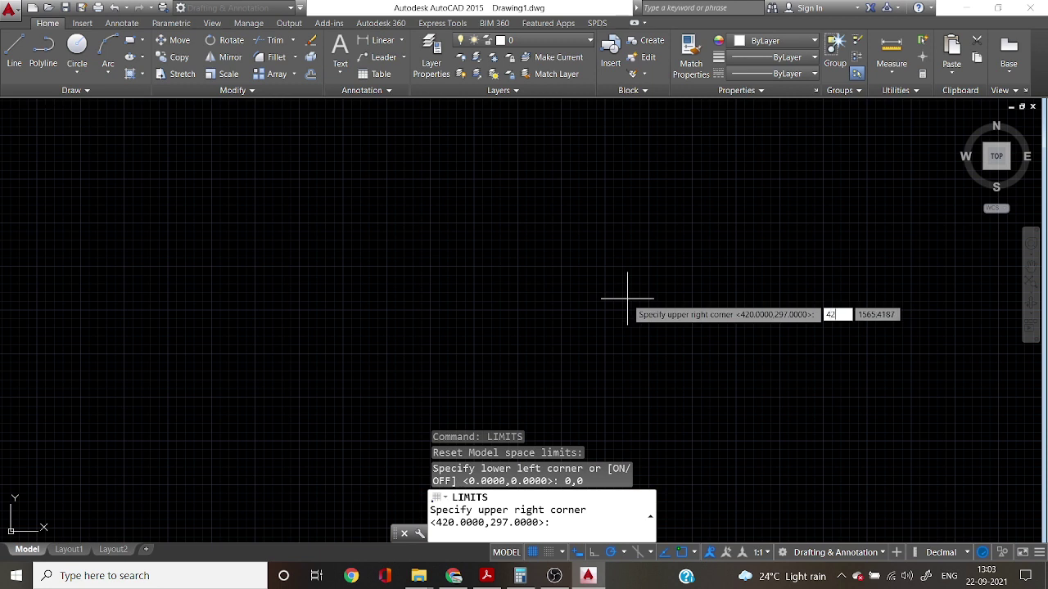
type("0")
key("Tab")
type("29")
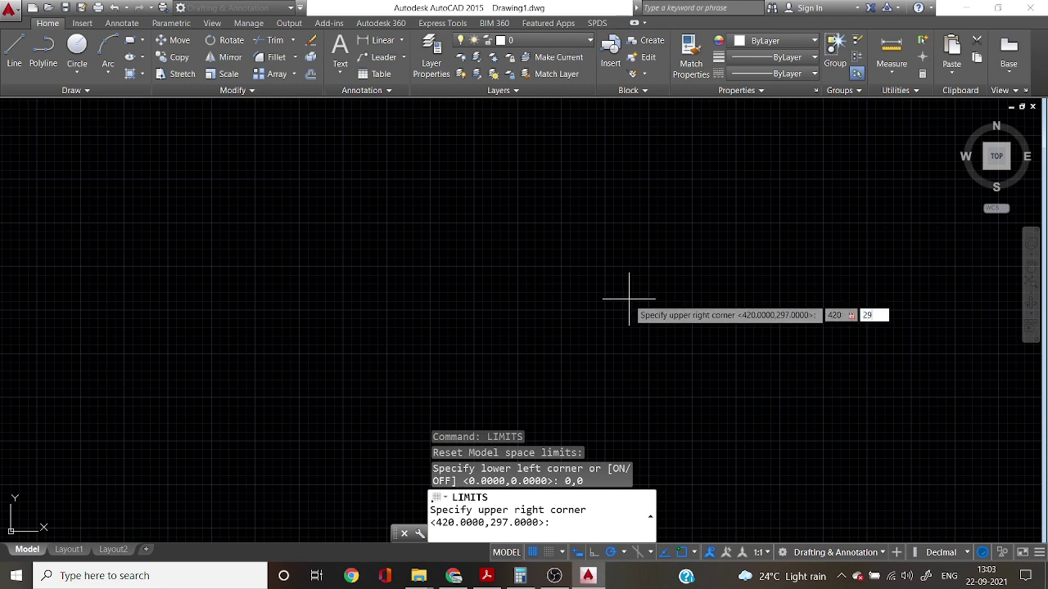
type("7")
key("Return")
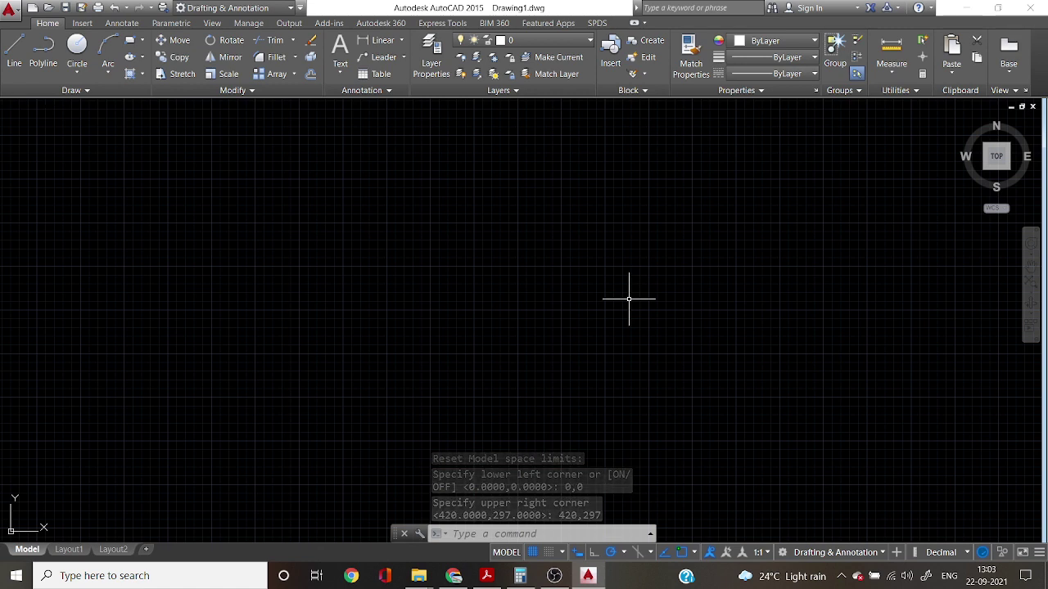
Draw the inner circle with radius 30.
type("c")
key("Return")
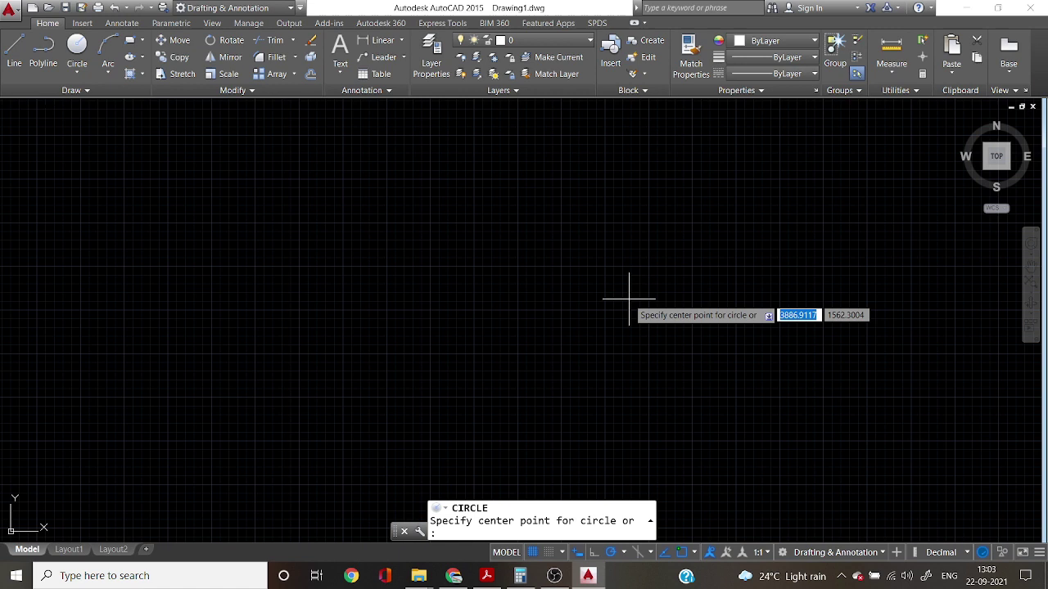
key("Return")
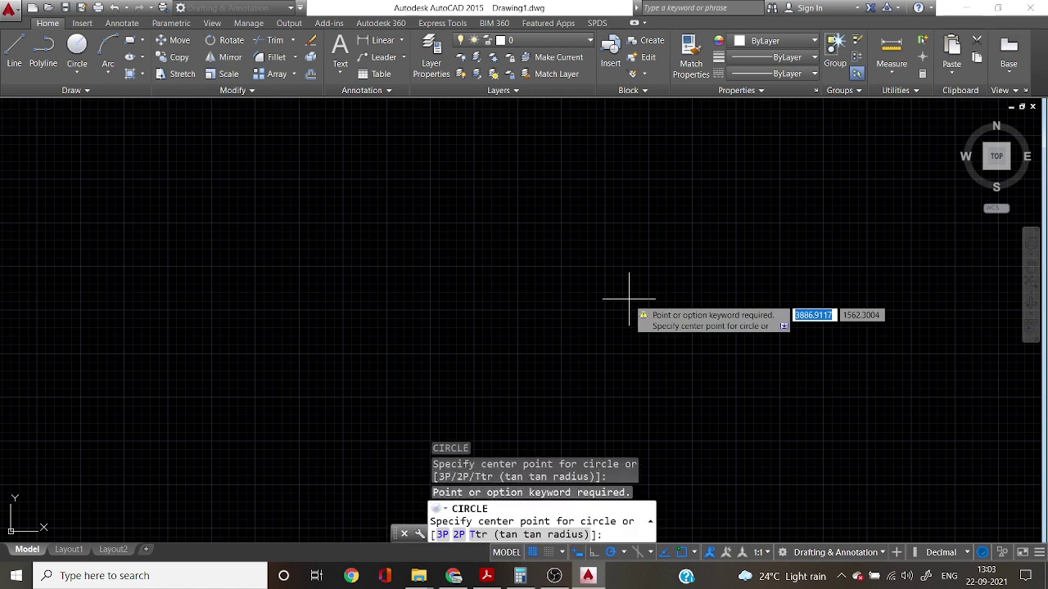
left_click(481, 312)
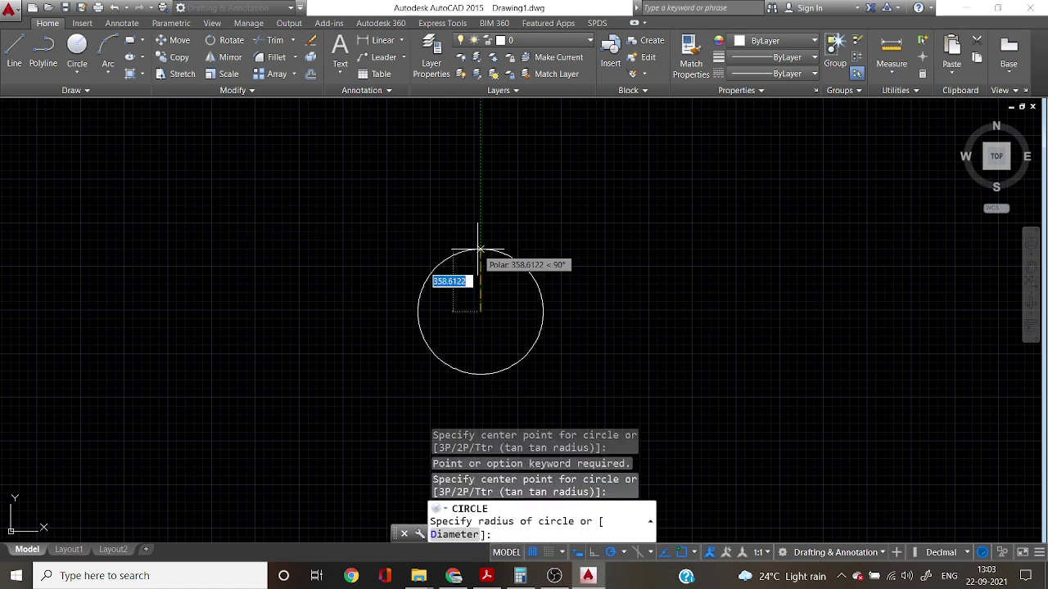
type("30")
key("Return")
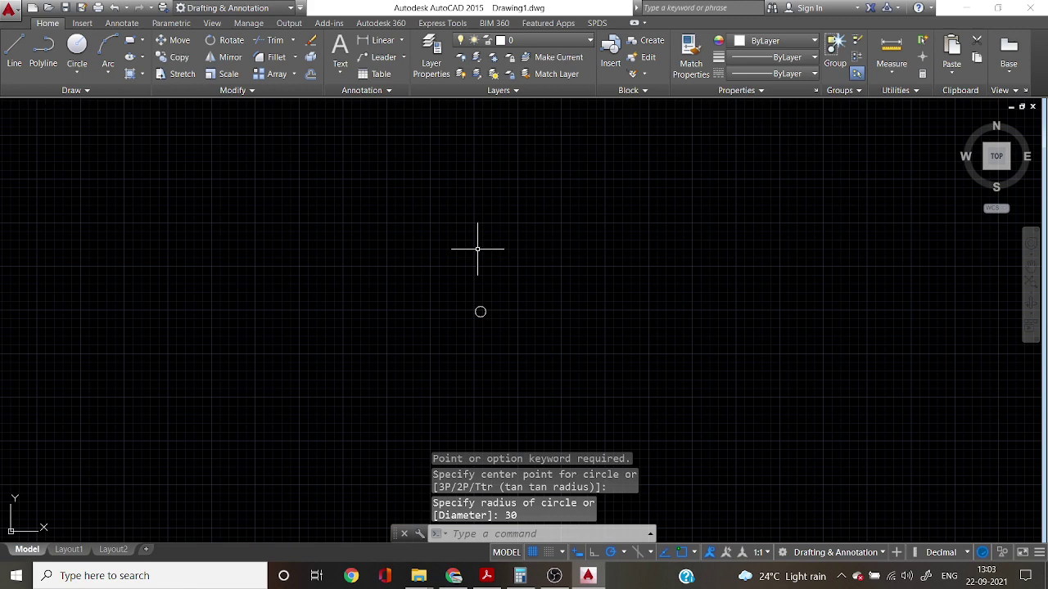
Draw a concentric outer circle of radius 60 on the same centre.
key("Return")
scroll(487, 303, "up", 5)
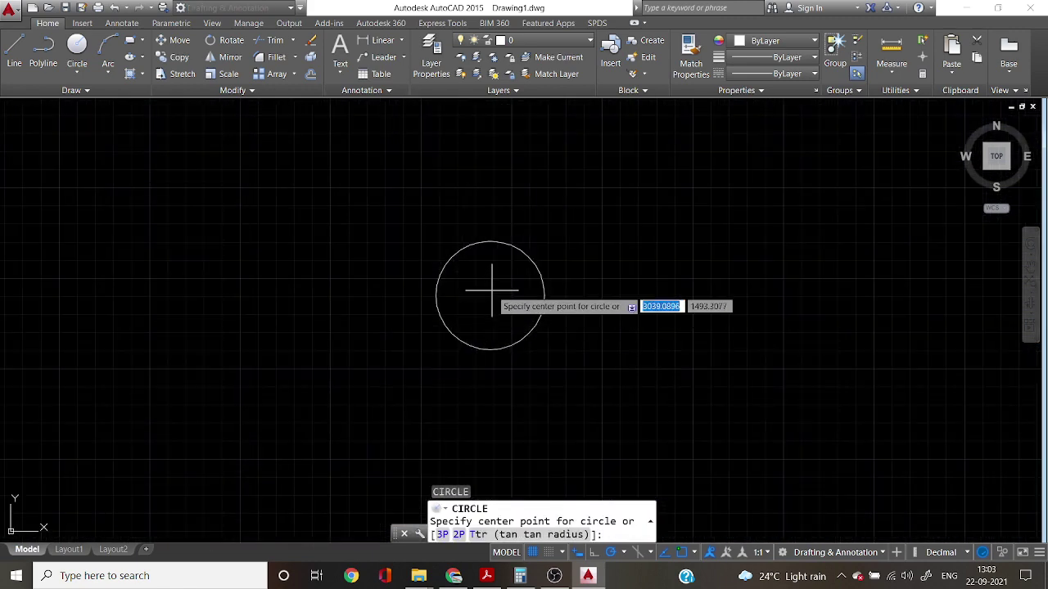
left_click(490, 296)
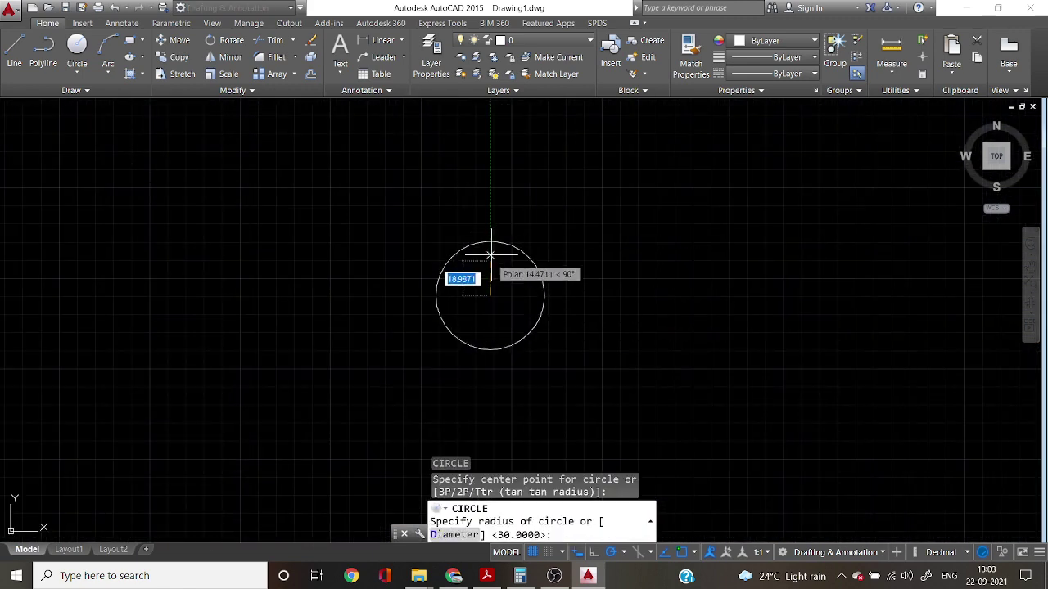
type("60")
key("Return")
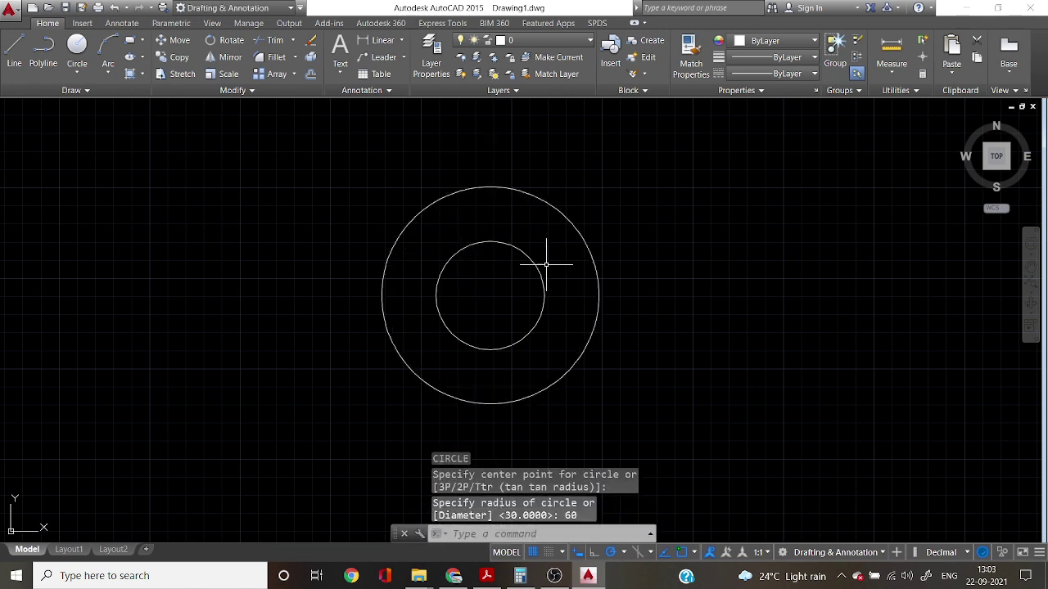
Place a horizontal construction line through the circles' centre.
type("xl")
key("Return")
type("h")
key("Return")
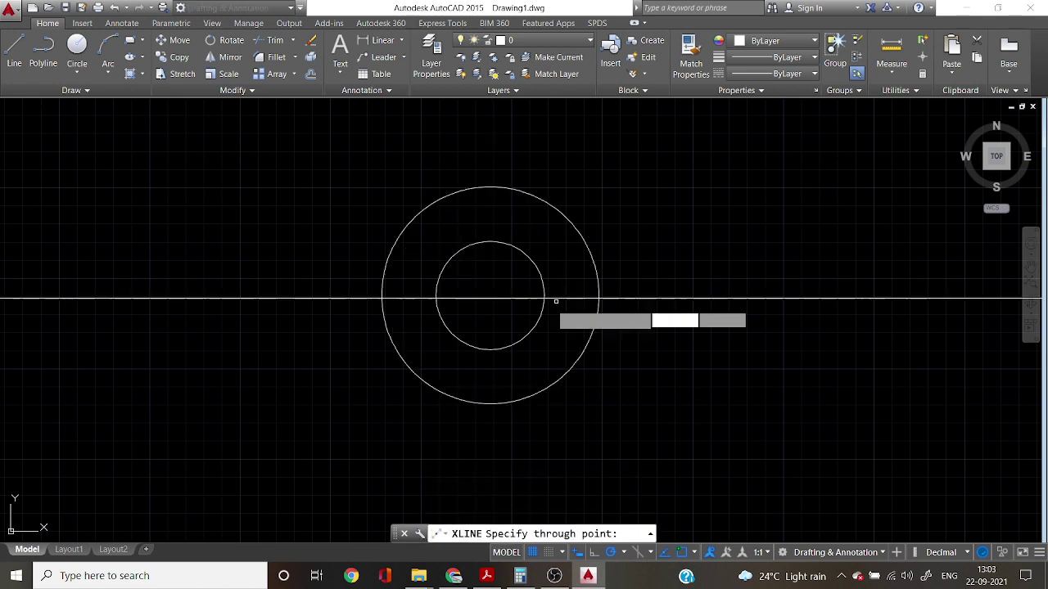
left_click(490, 296)
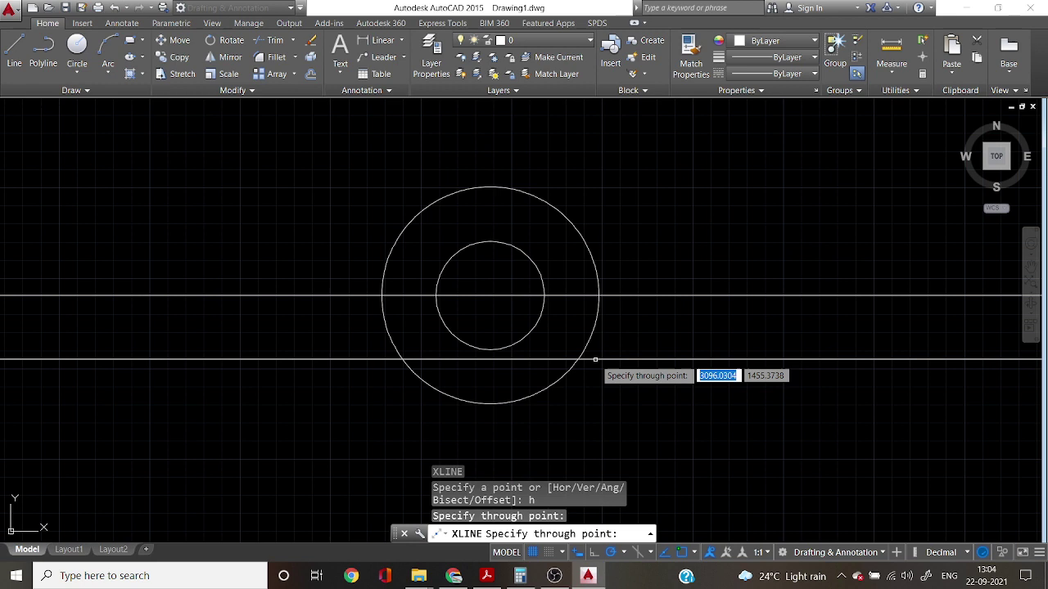
key("Escape")
left_click(704, 365)
left_click(665, 250)
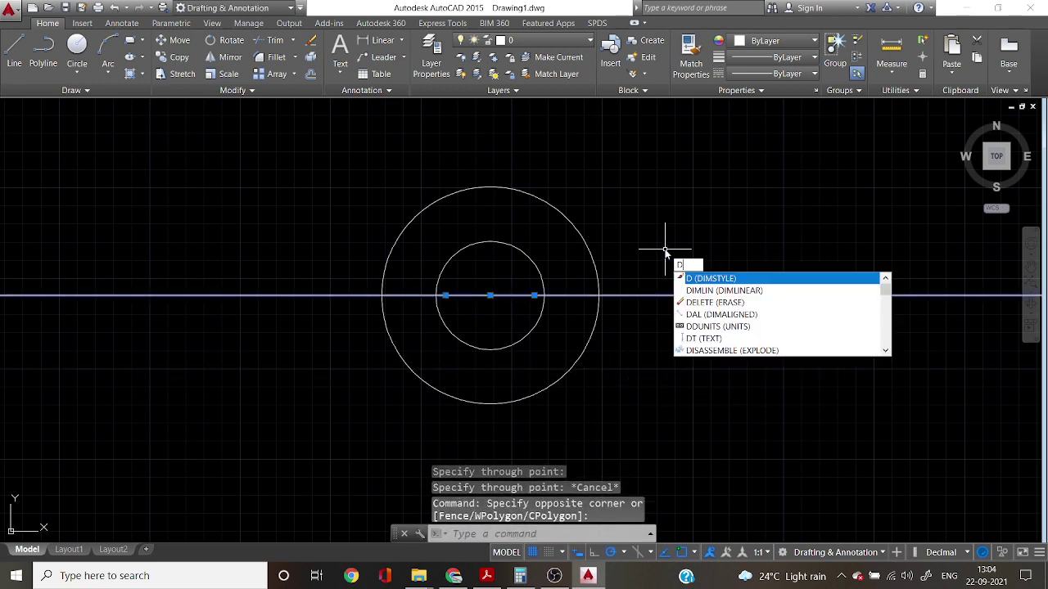
key("BackSpace")
Offset the horizontal construction line 70 units downward.
type("o")
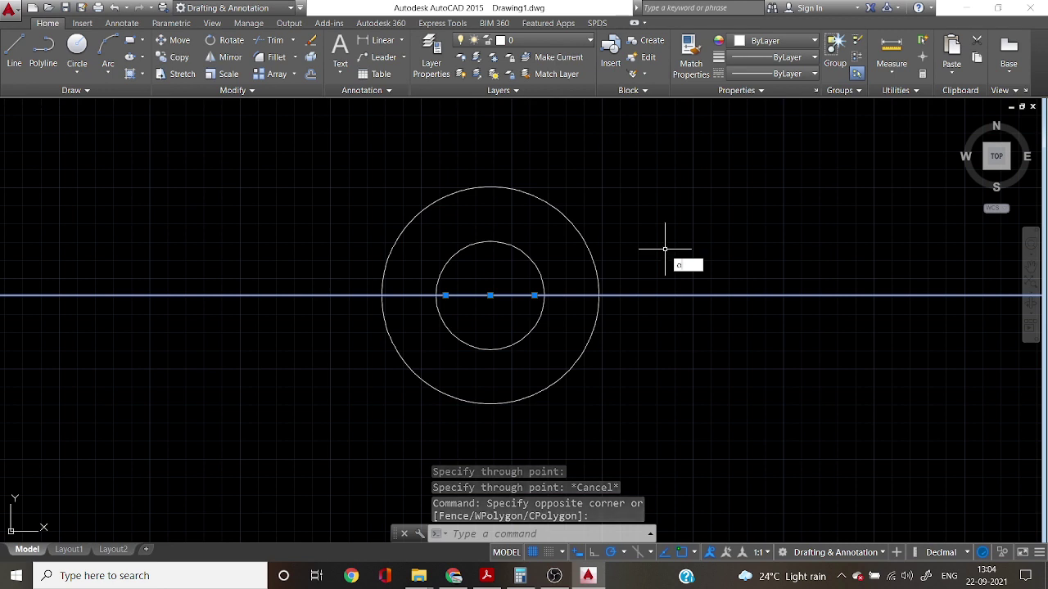
key("Return")
left_click(496, 577)
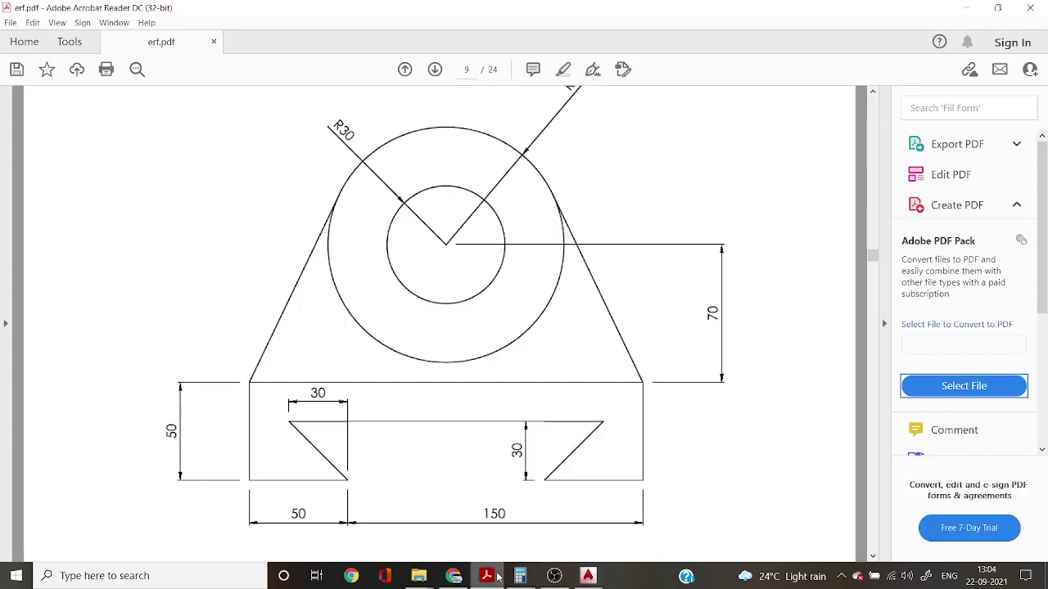
left_click(497, 576)
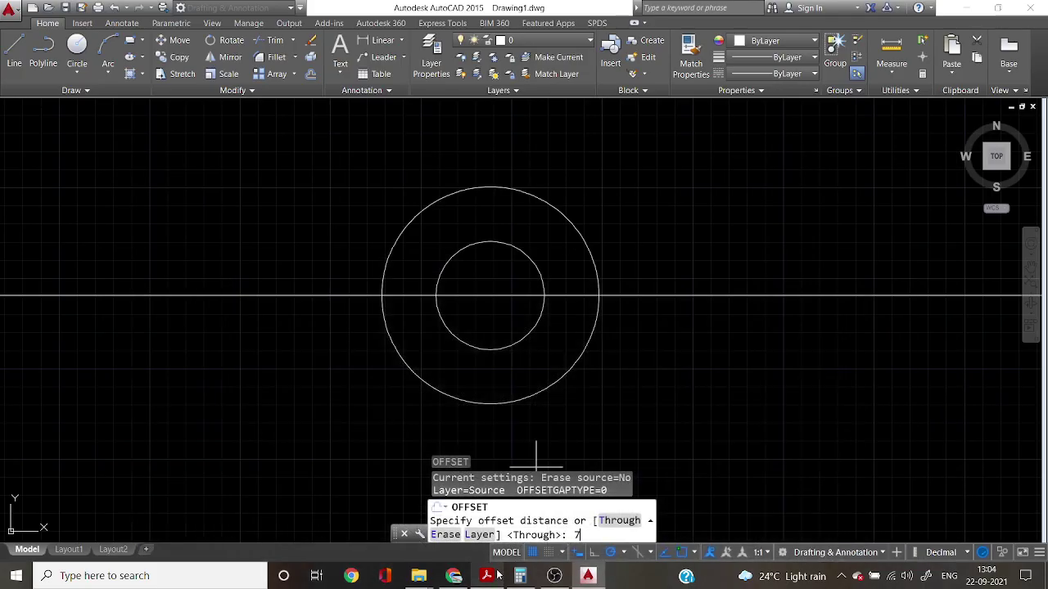
type("70")
key("Return")
left_click(536, 296)
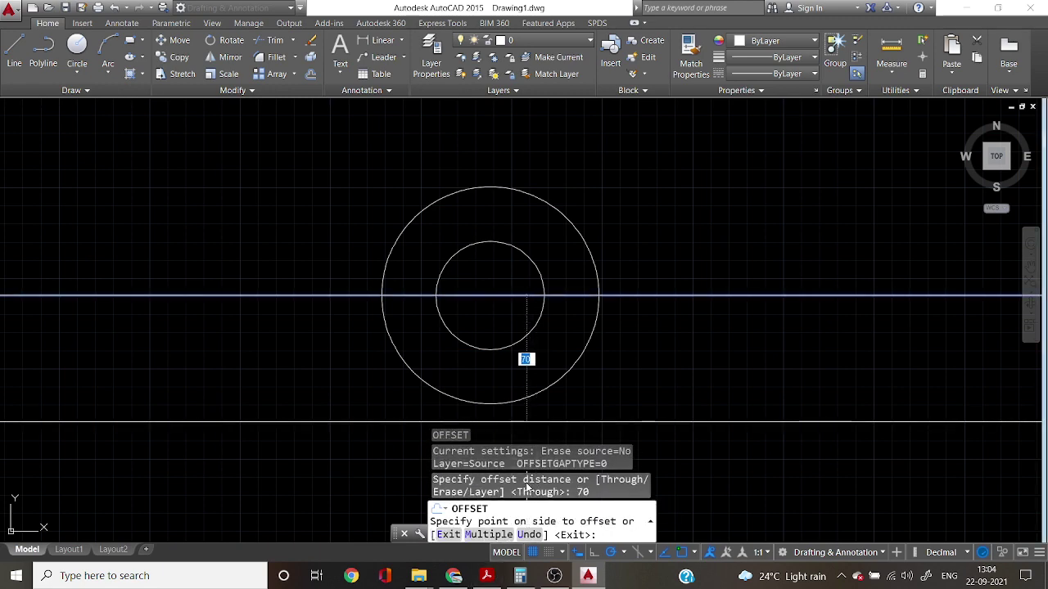
left_click(556, 381)
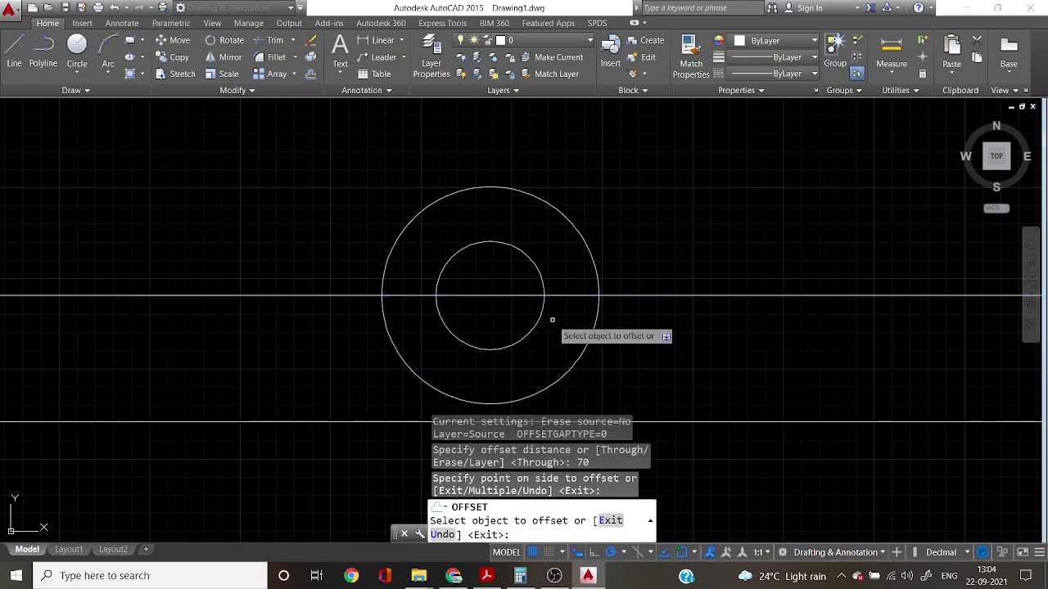
scroll(533, 268, "down", 3)
middle_click_drag(533, 269, 532, 247)
Erase the upper horizontal construction line through the centre.
key("Escape")
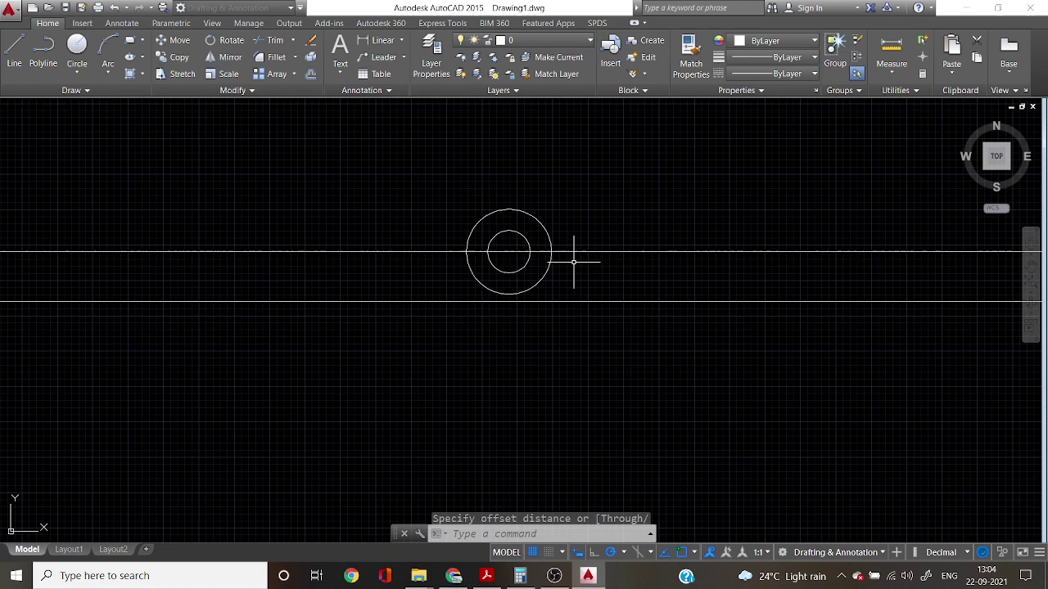
left_click(589, 261)
left_click(573, 217)
key("Delete")
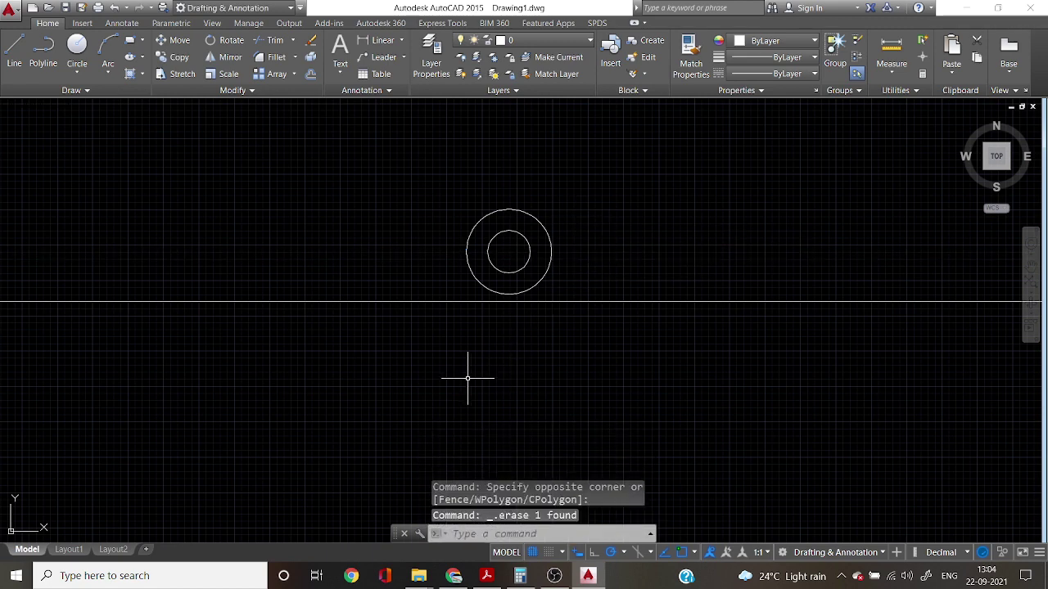
Place a vertical construction line through the circle centre with XL.
left_click(486, 576)
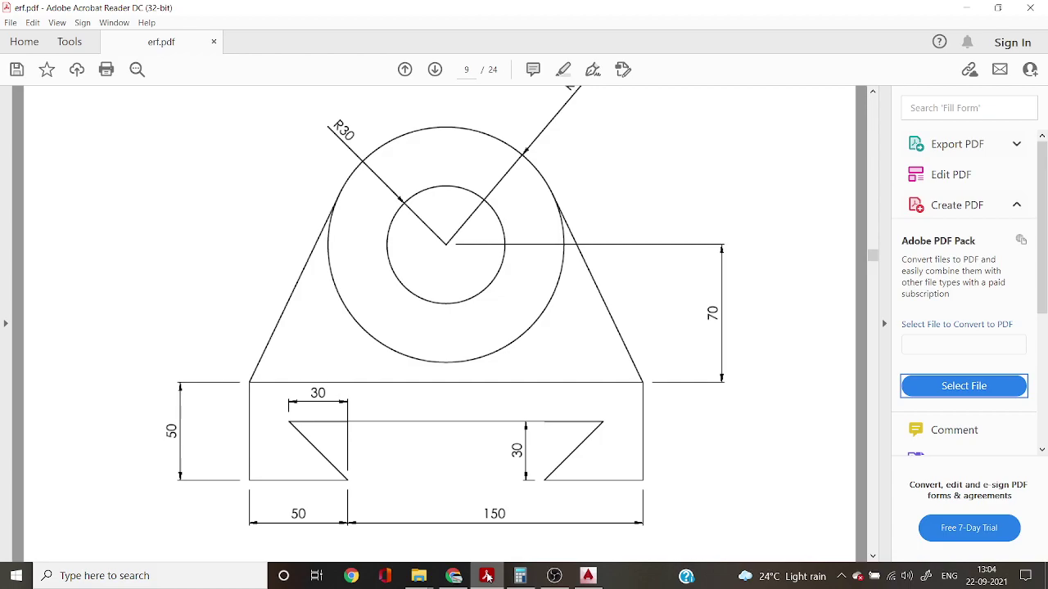
left_click(487, 575)
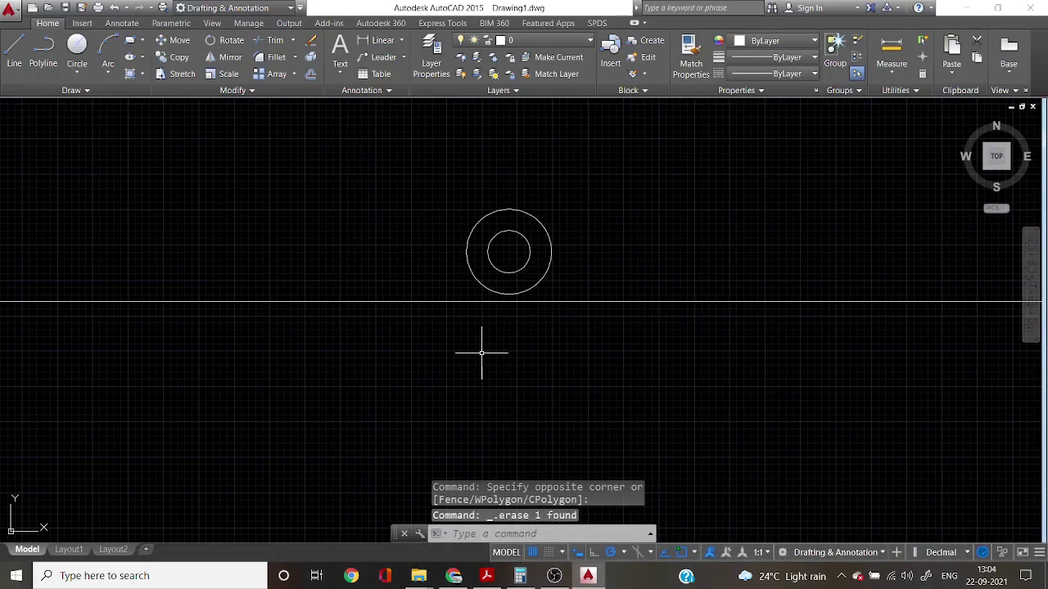
type("c")
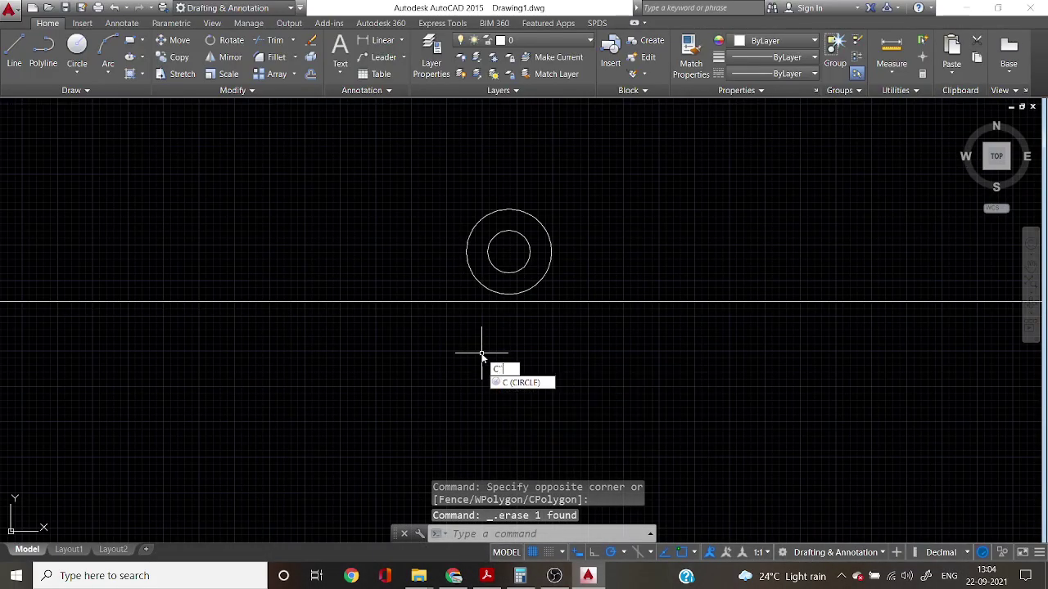
key("BackSpace")
type("xl")
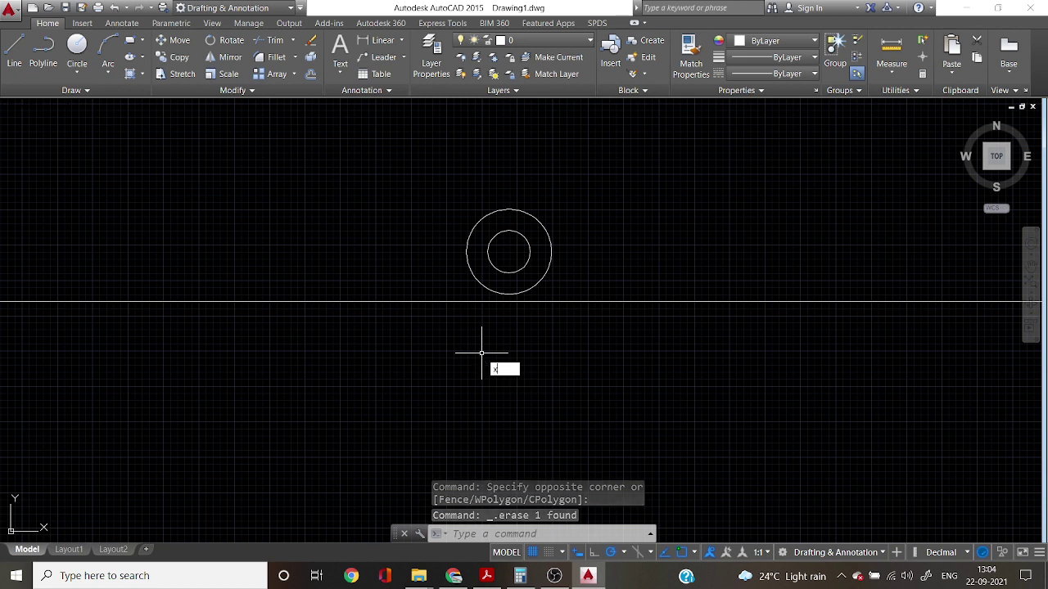
key("Return")
type("v")
key("Return")
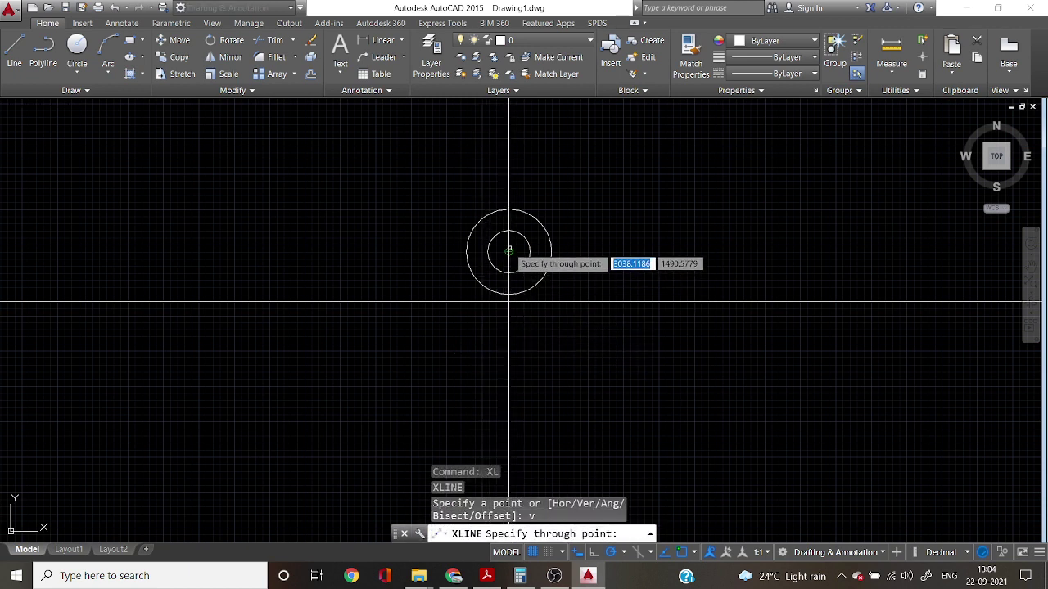
left_click(509, 251)
key("Escape")
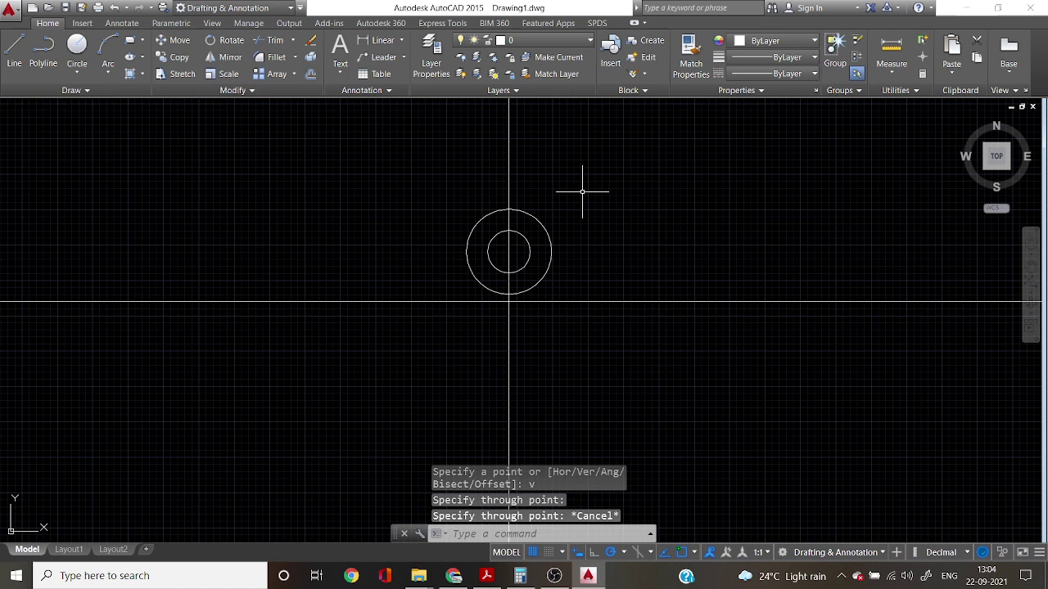
Try moving the vertical line 100 units, then undo the move.
left_click(533, 135)
left_click(472, 151)
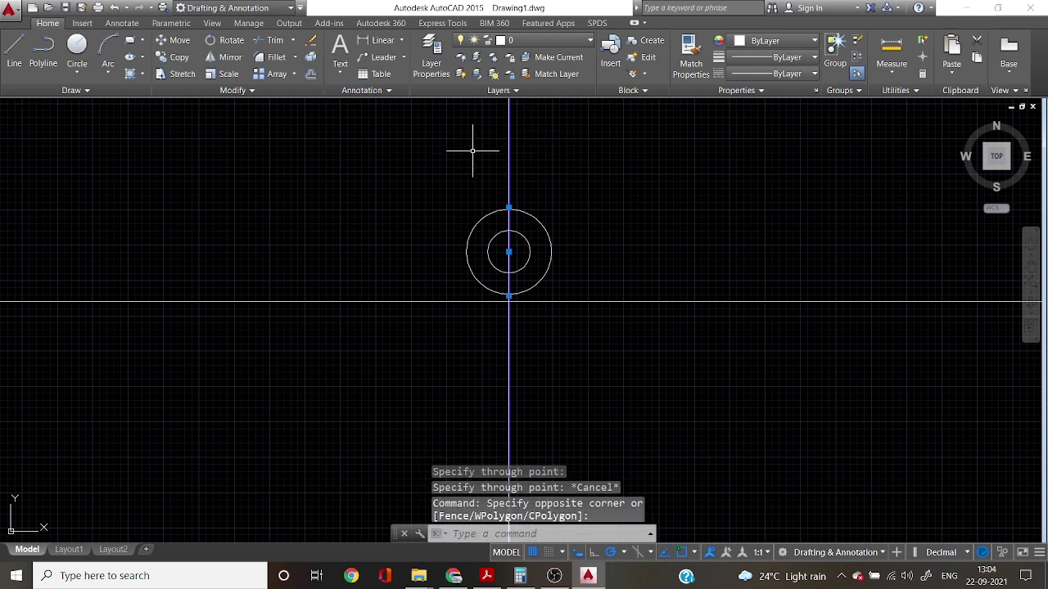
type("m")
key("Return")
left_click(543, 143)
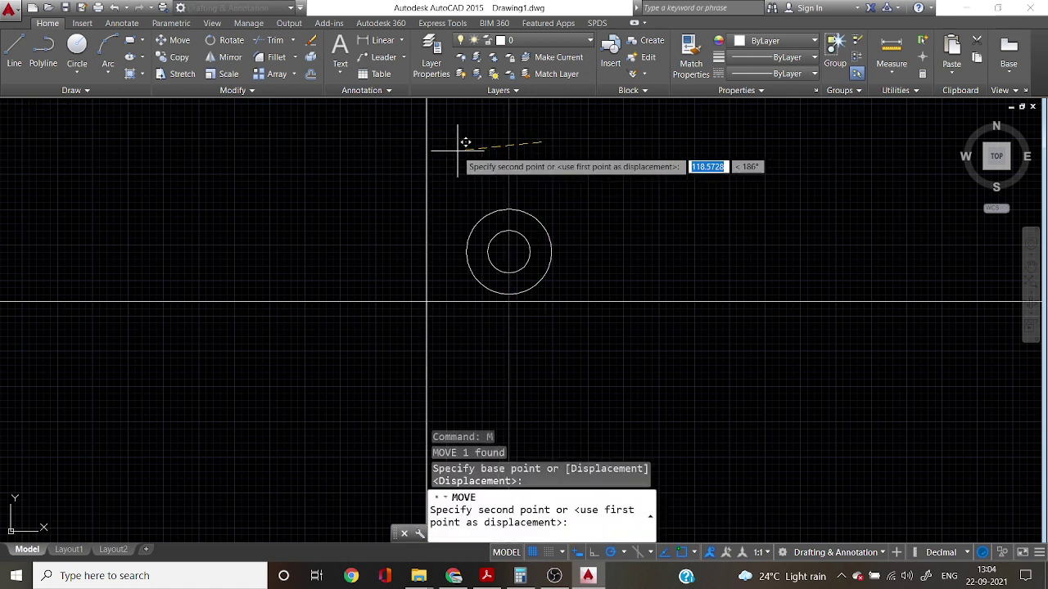
type("100")
key("Return")
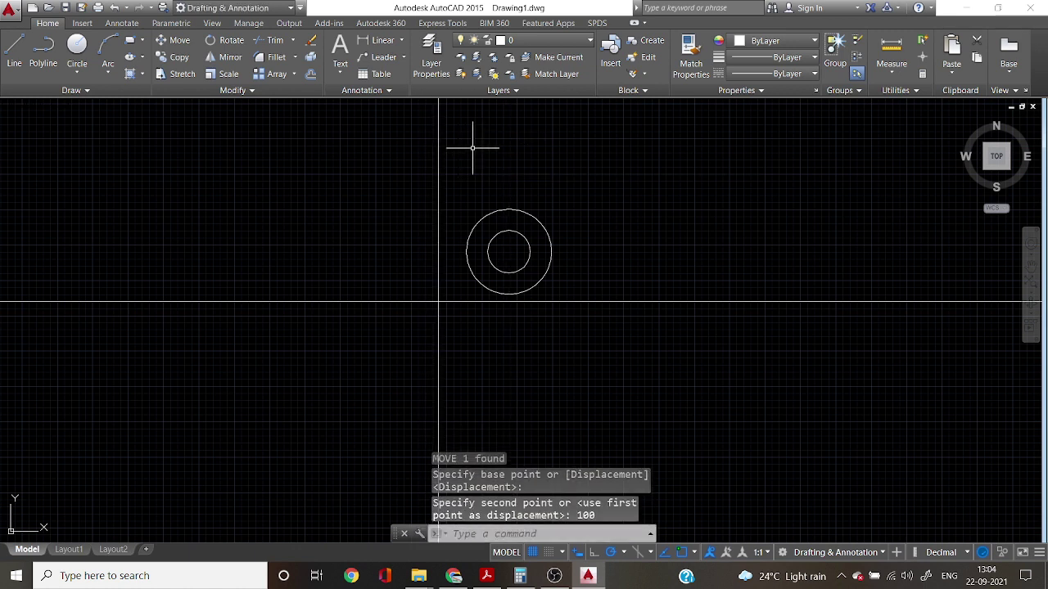
key("ctrl+z")
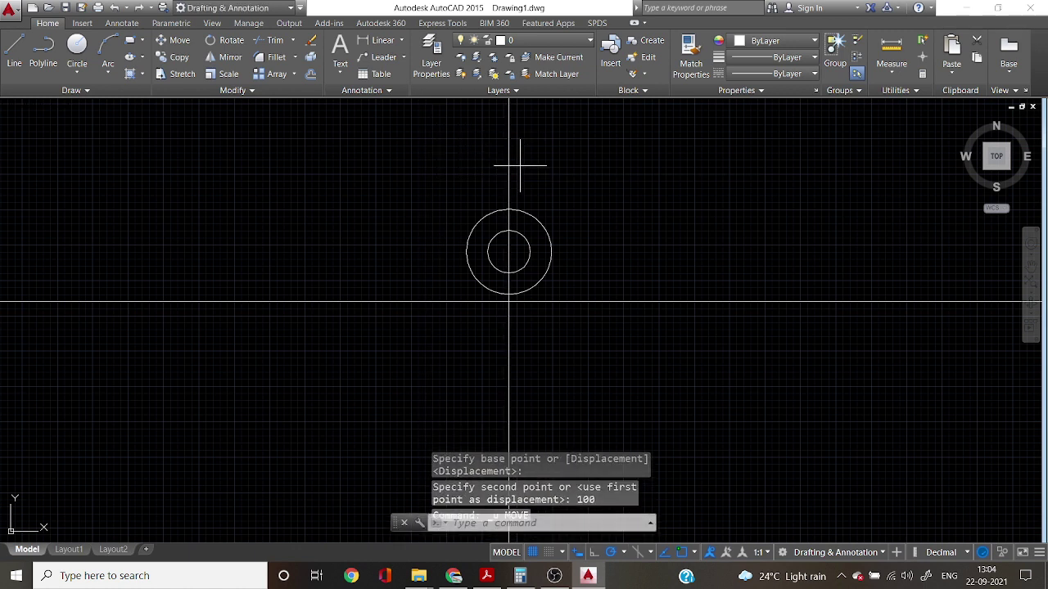
left_click(463, 165)
Offset the vertical centre line 100 units to the right and to the left.
type("o")
key("Return")
left_click(578, 160)
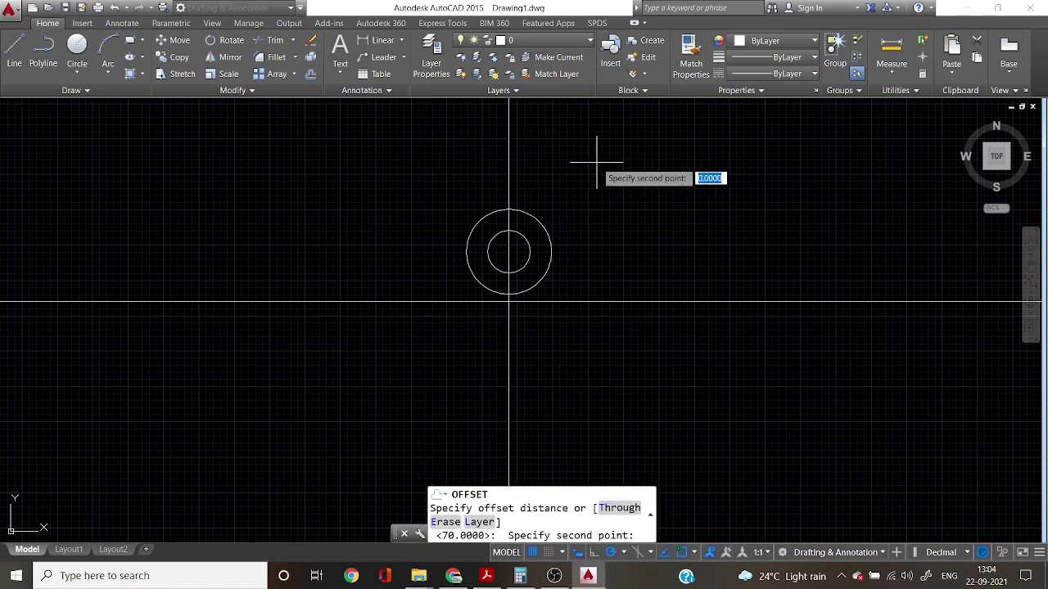
type("100")
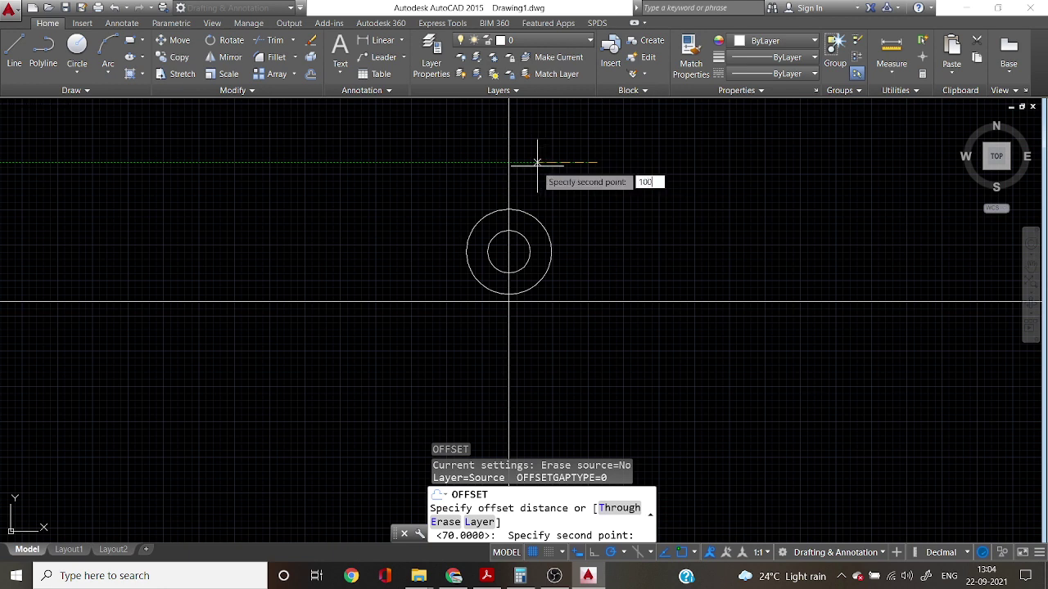
key("Return")
left_click(547, 159)
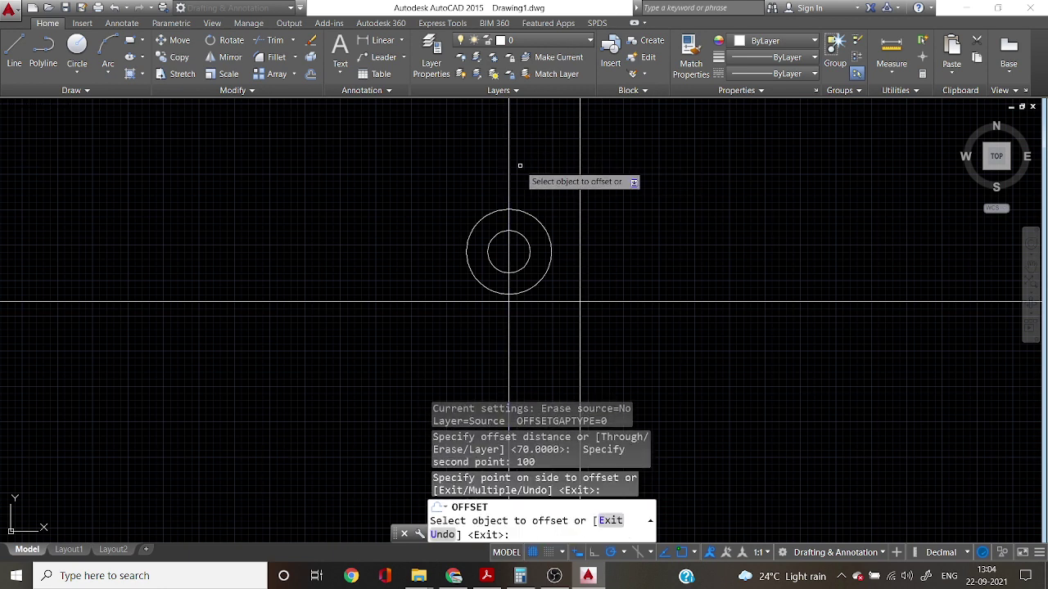
left_click(510, 173)
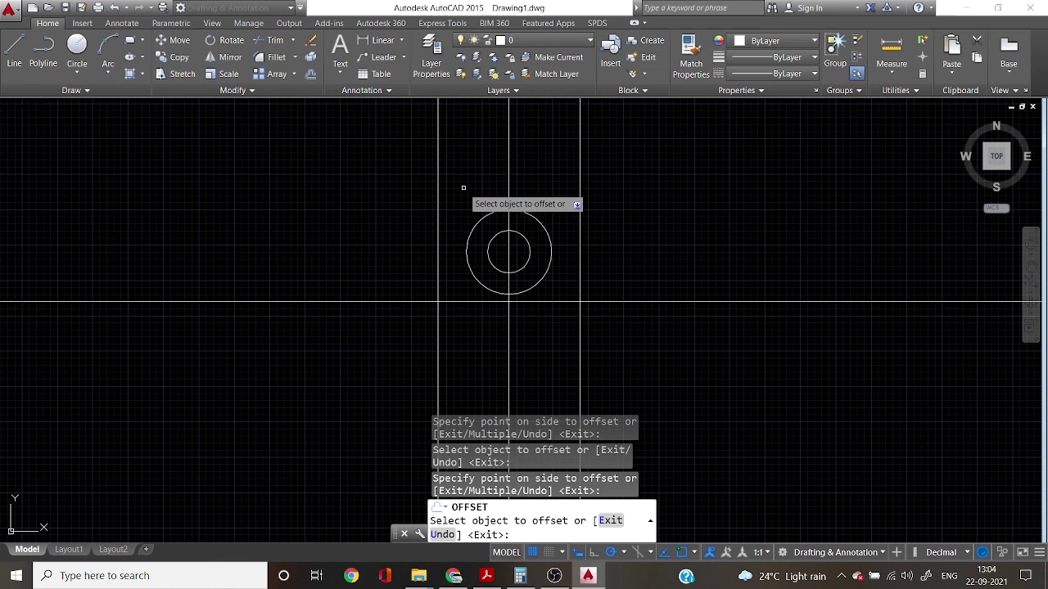
left_click(463, 187)
key("Escape")
Erase the original vertical centre line.
left_click(501, 170)
left_click(487, 168)
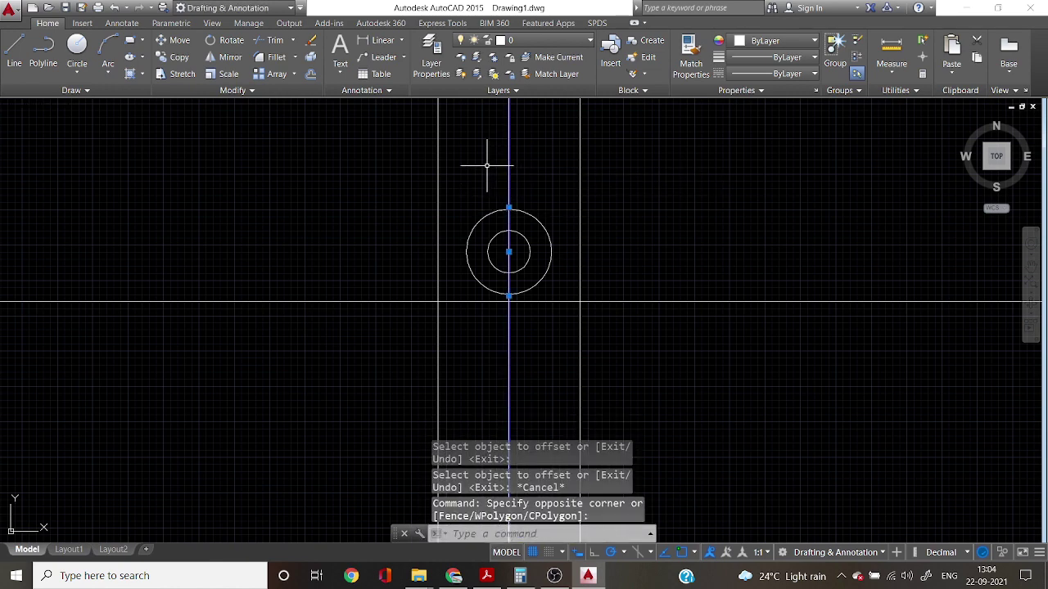
key("Delete")
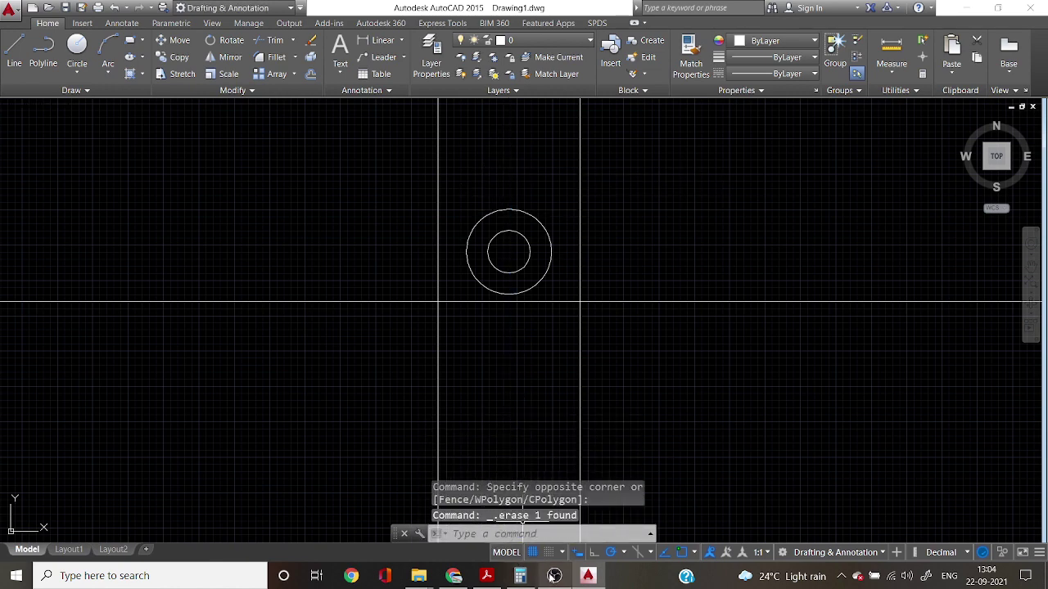
left_click(487, 575)
scroll(393, 426, "down", 1)
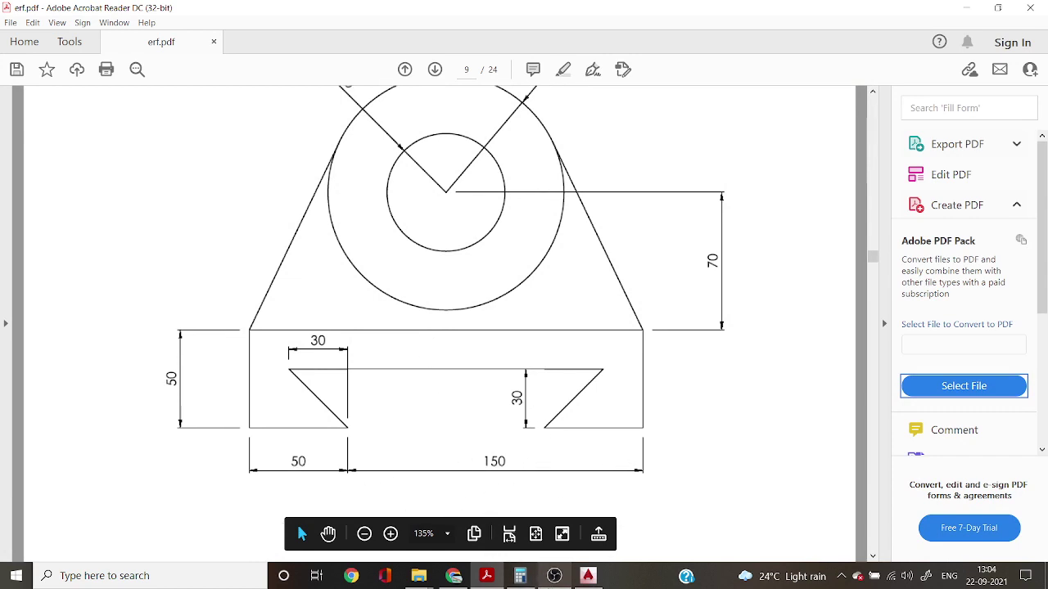
left_click(588, 576)
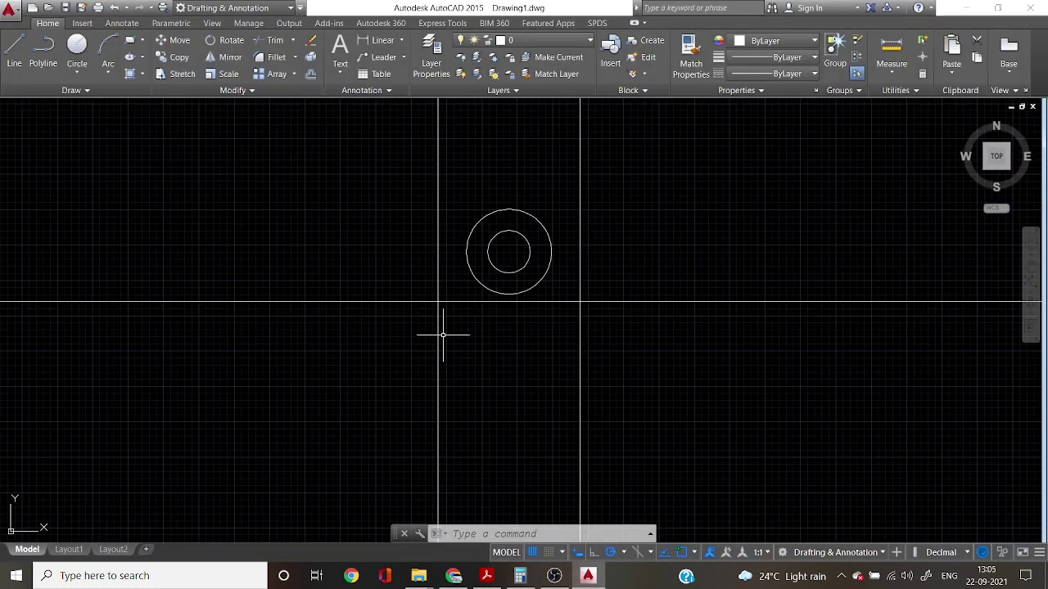
type("l")
key("Return")
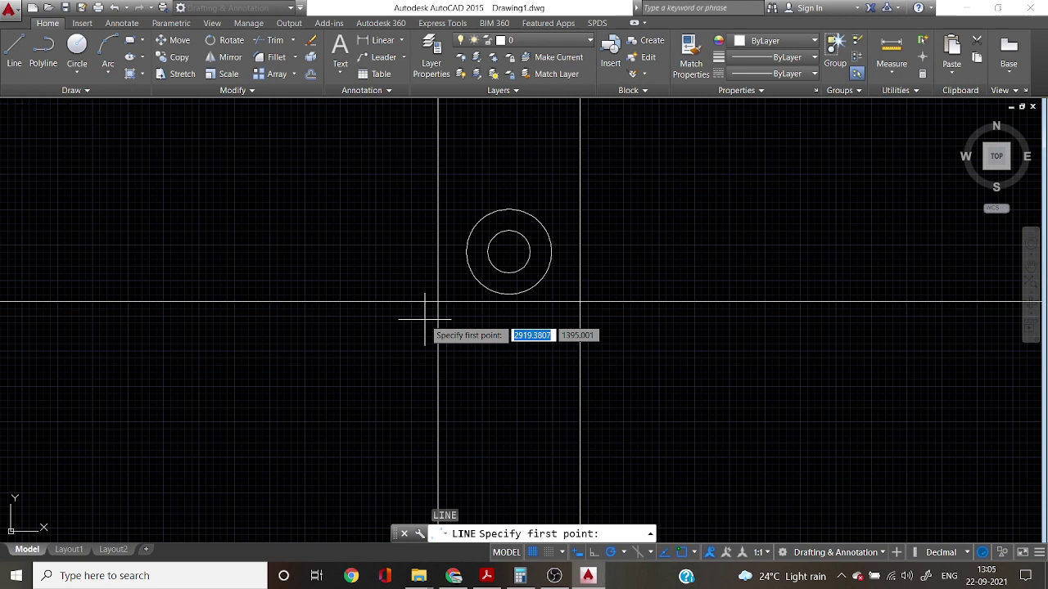
key("Return")
key("Return")
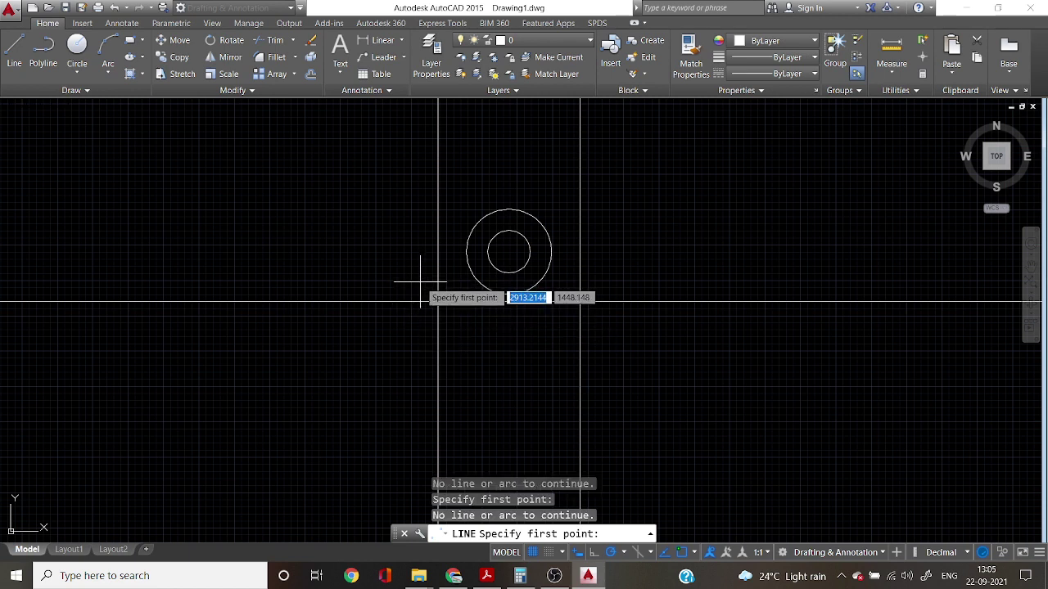
key("Escape")
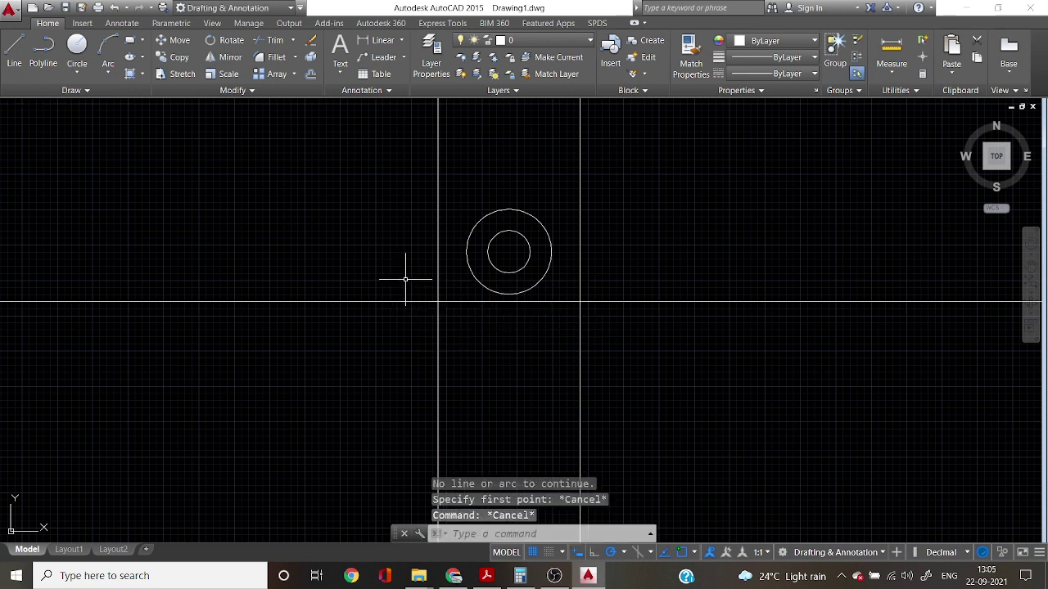
left_click(81, 72)
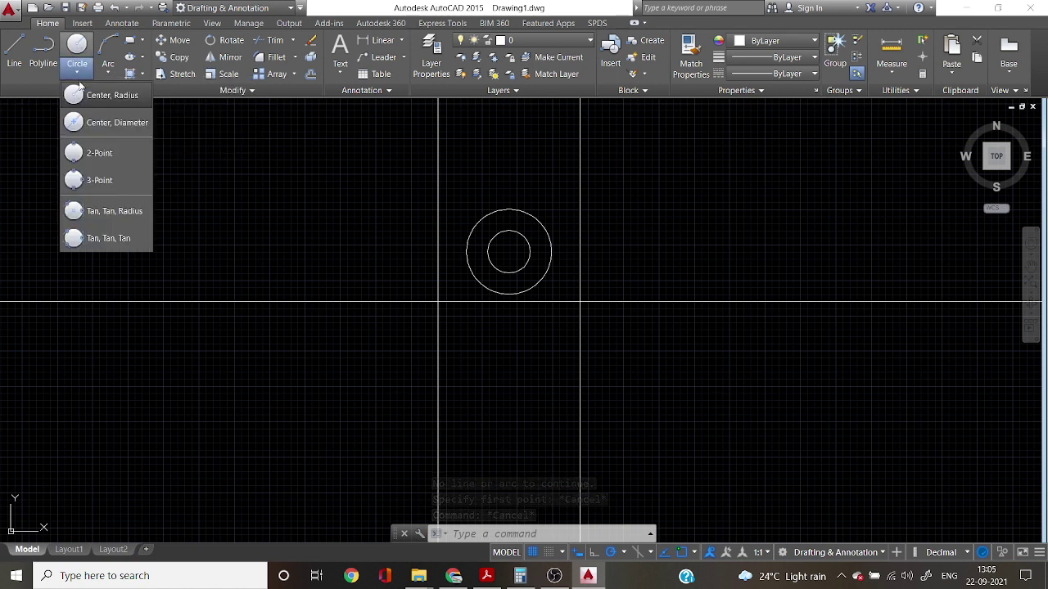
left_click(75, 213)
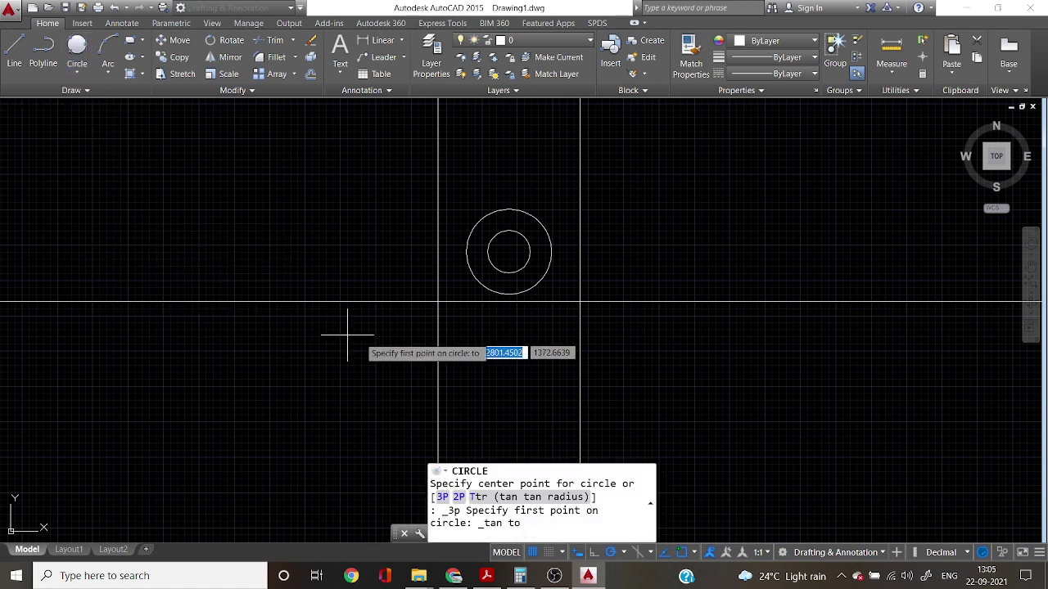
left_click(438, 293)
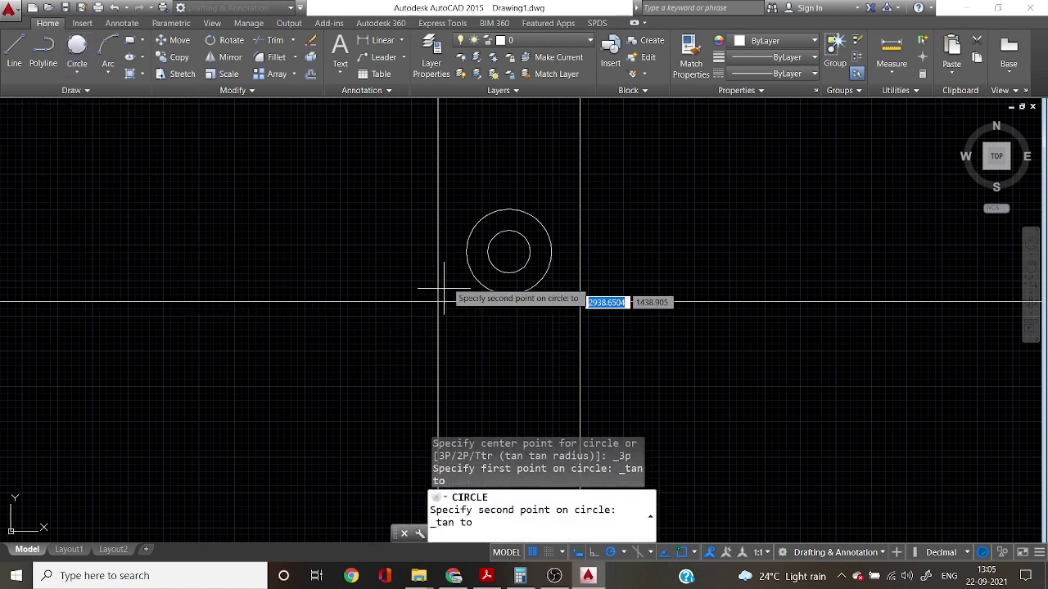
left_click(468, 240)
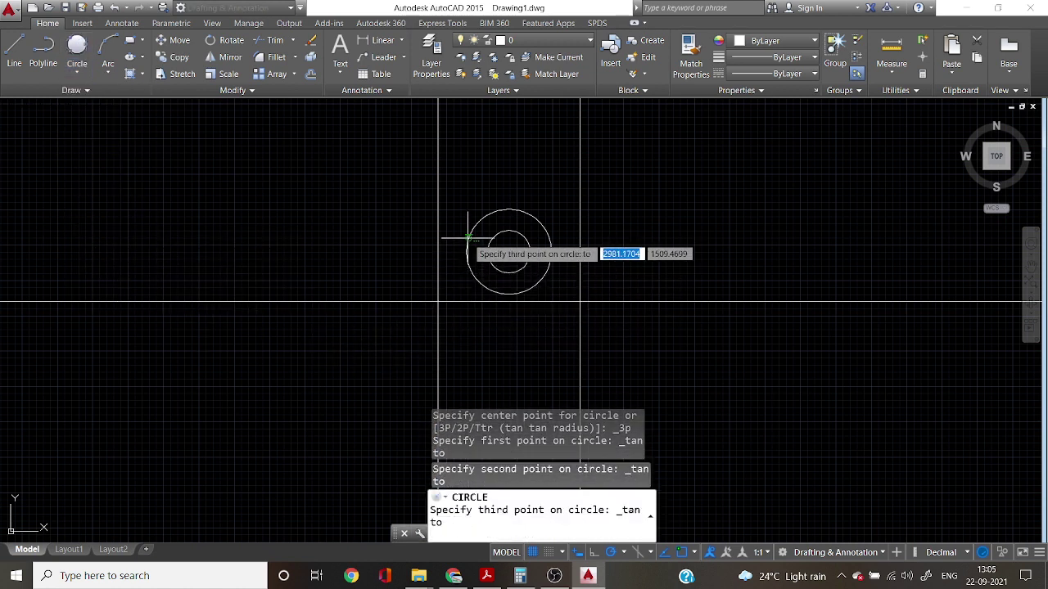
left_click(449, 285)
key("Escape")
middle_click_drag(497, 317, 486, 246)
Trim the horizontal line's overhangs beyond the two vertical lines.
left_click(649, 329)
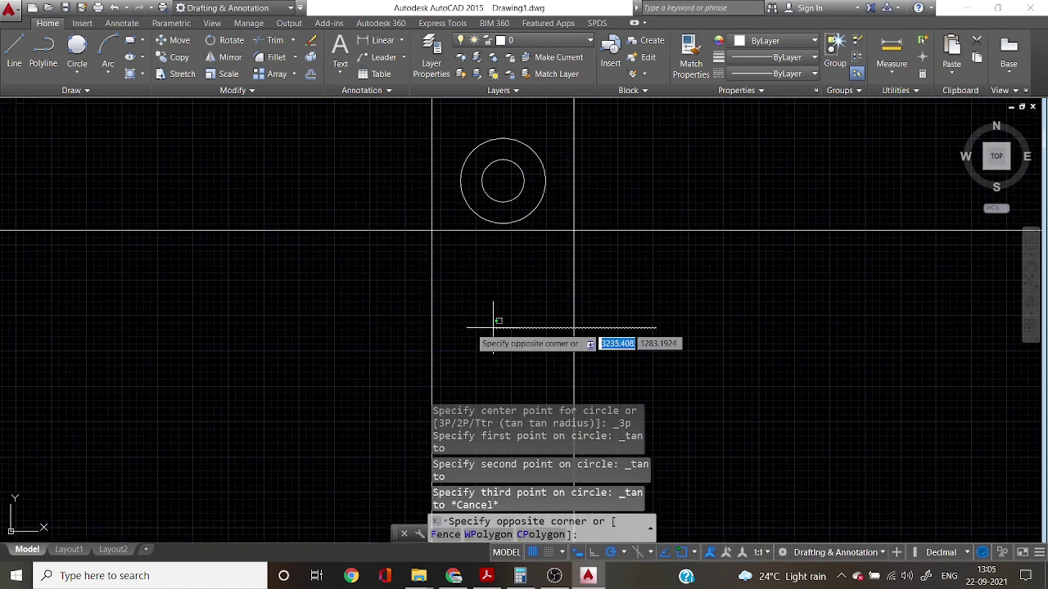
left_click(434, 340)
type("tr")
key("Return")
left_click(674, 300)
left_click(664, 175)
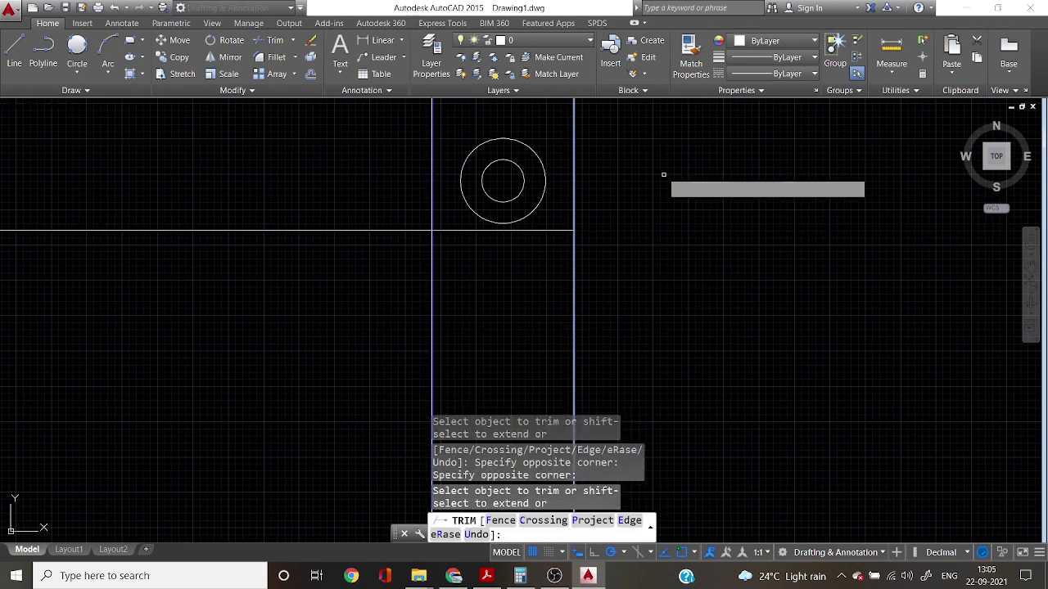
left_click(384, 244)
left_click(383, 226)
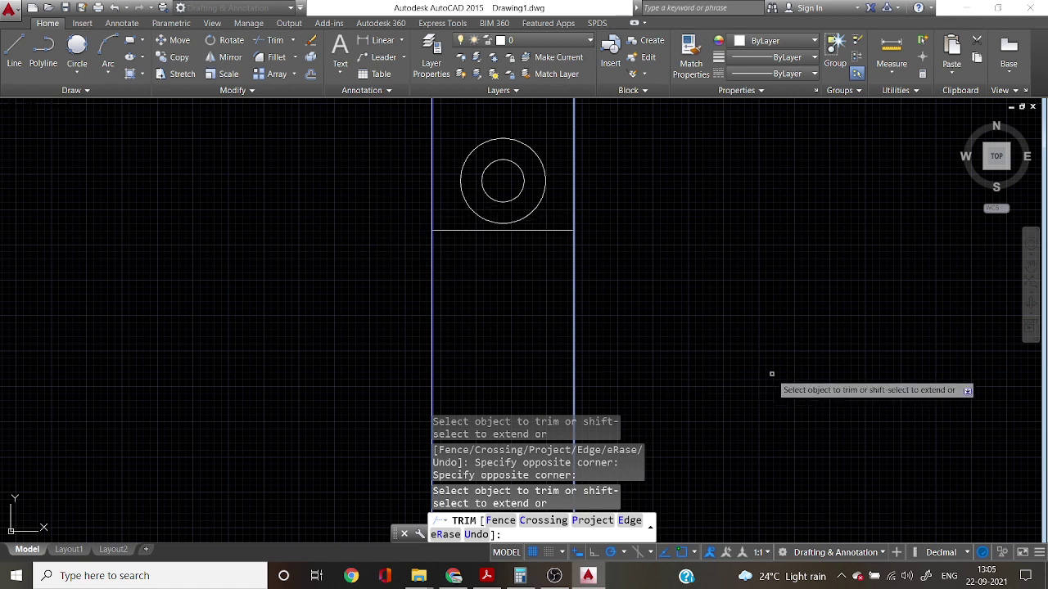
key("Escape")
Offset the horizontal line 50 units down to form the base's bottom edge.
type("o")
key("Return")
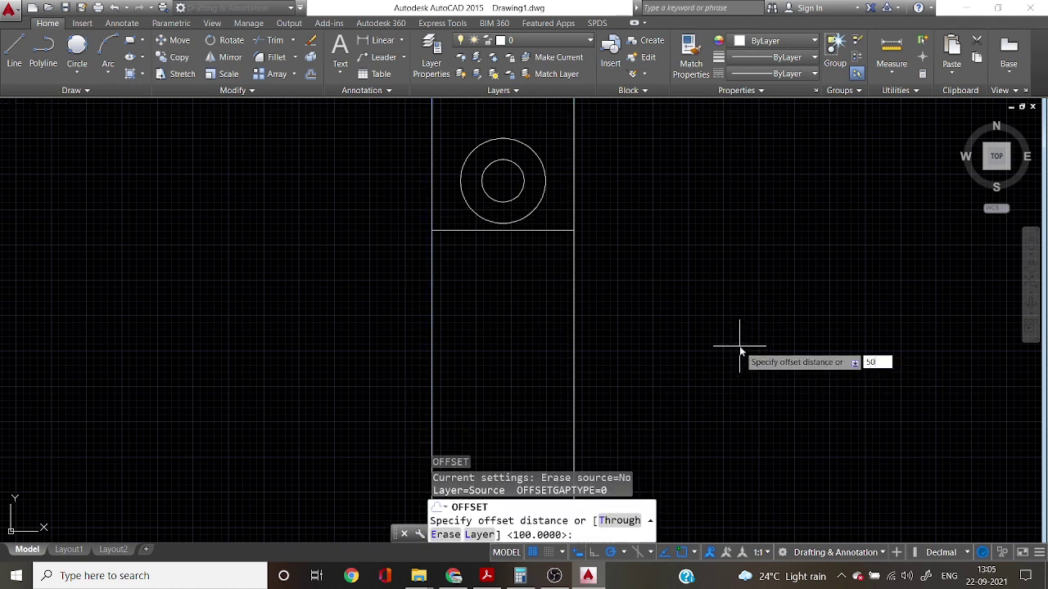
key("Return")
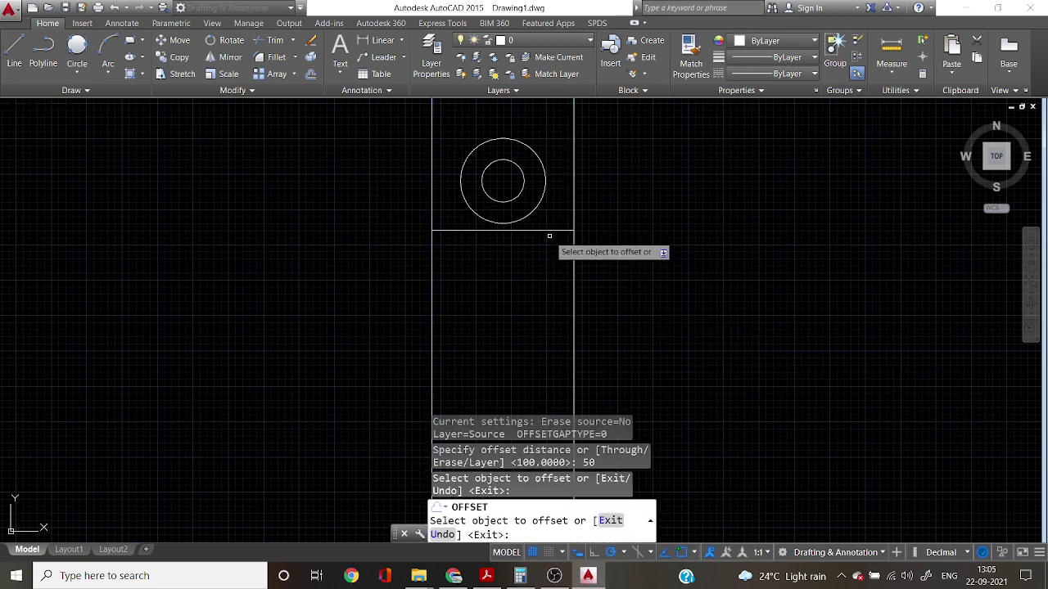
left_click(546, 230)
left_click(541, 274)
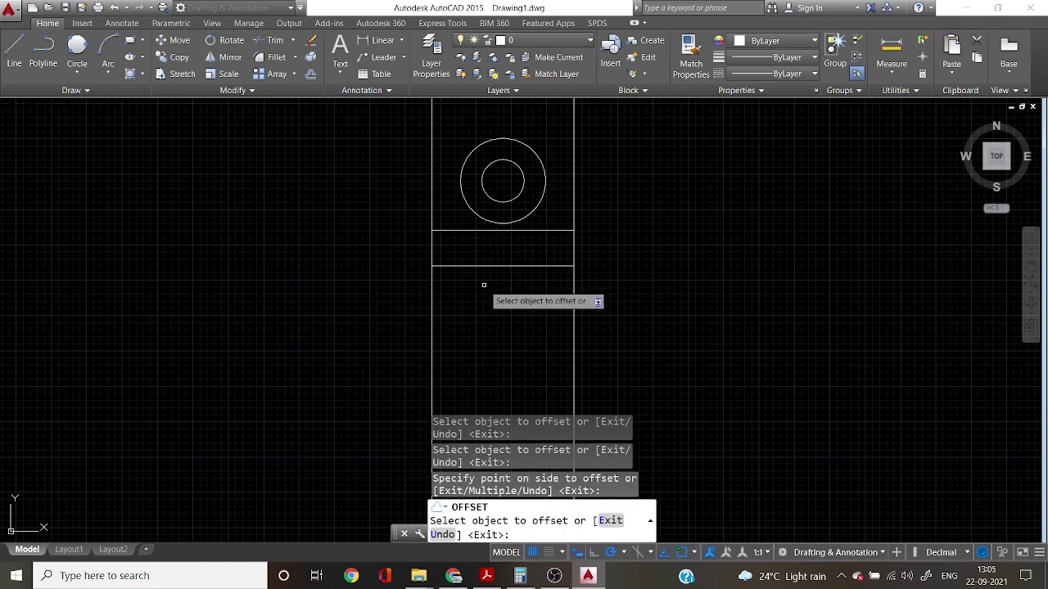
key("Escape")
Trim the vertical lines above and below the base, leaving a closed rectangle.
left_click(445, 215)
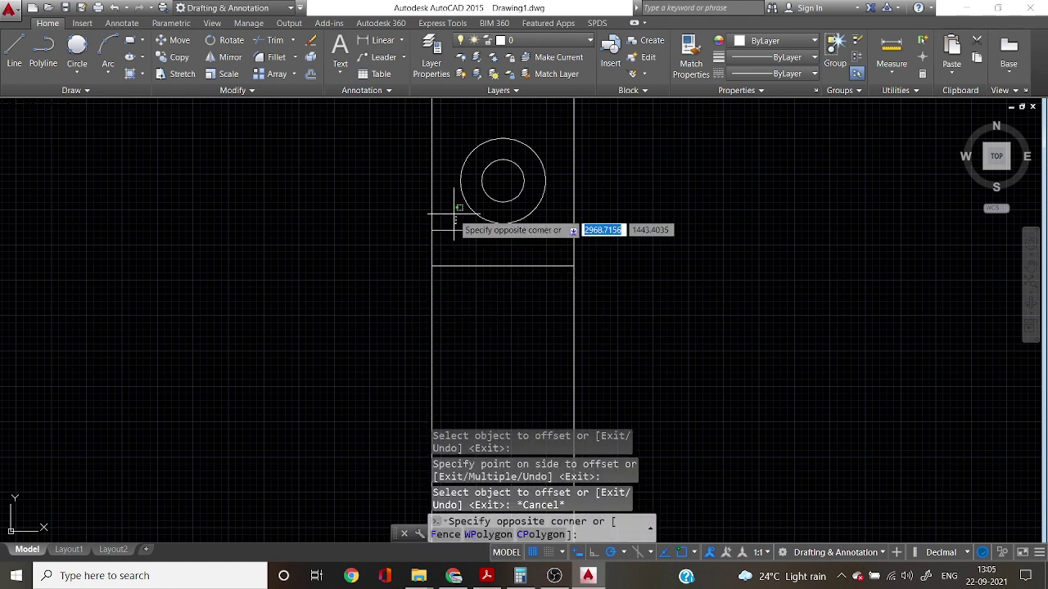
left_click(467, 287)
left_click(442, 219)
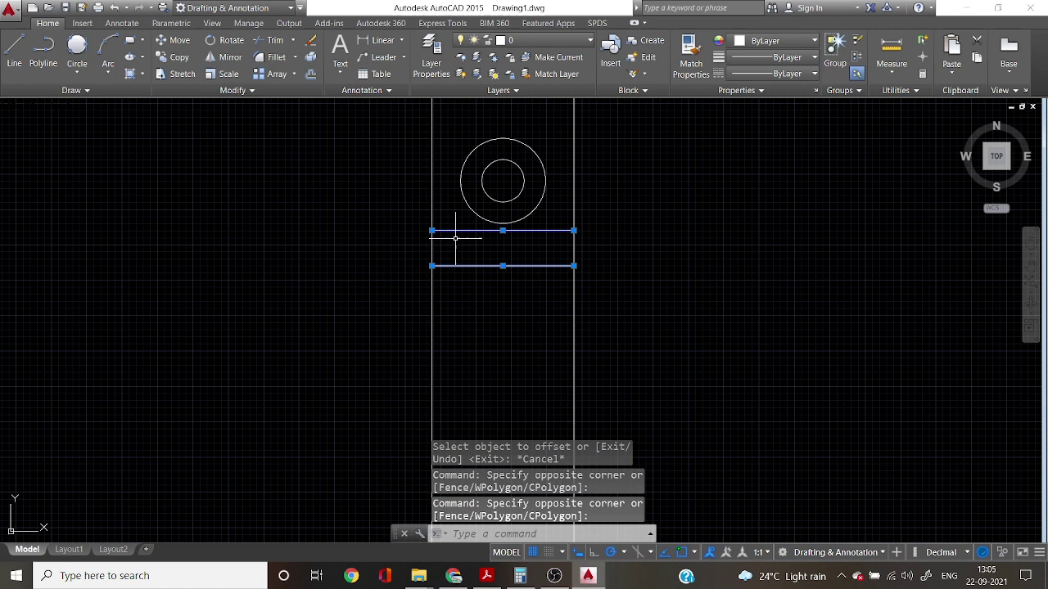
type("tr")
key("Return")
left_click(613, 328)
left_click(414, 351)
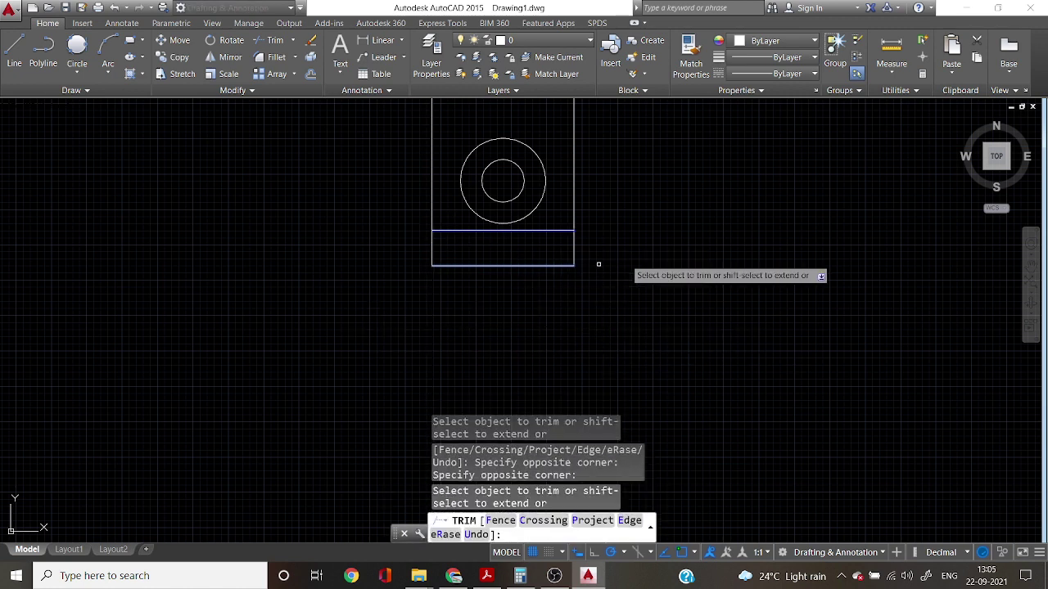
left_click(574, 138)
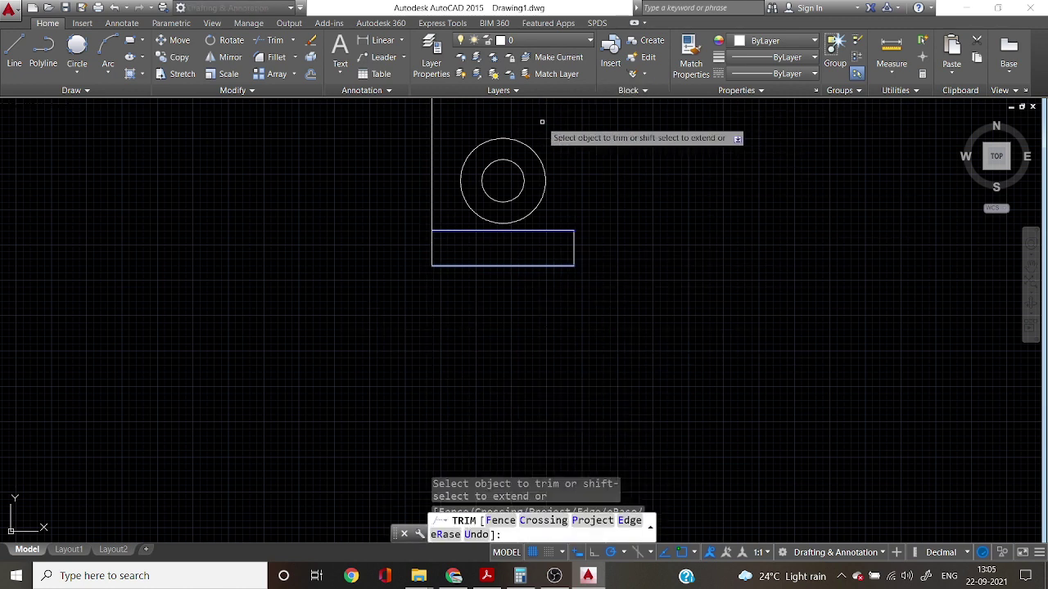
left_click(432, 124)
key("Escape")
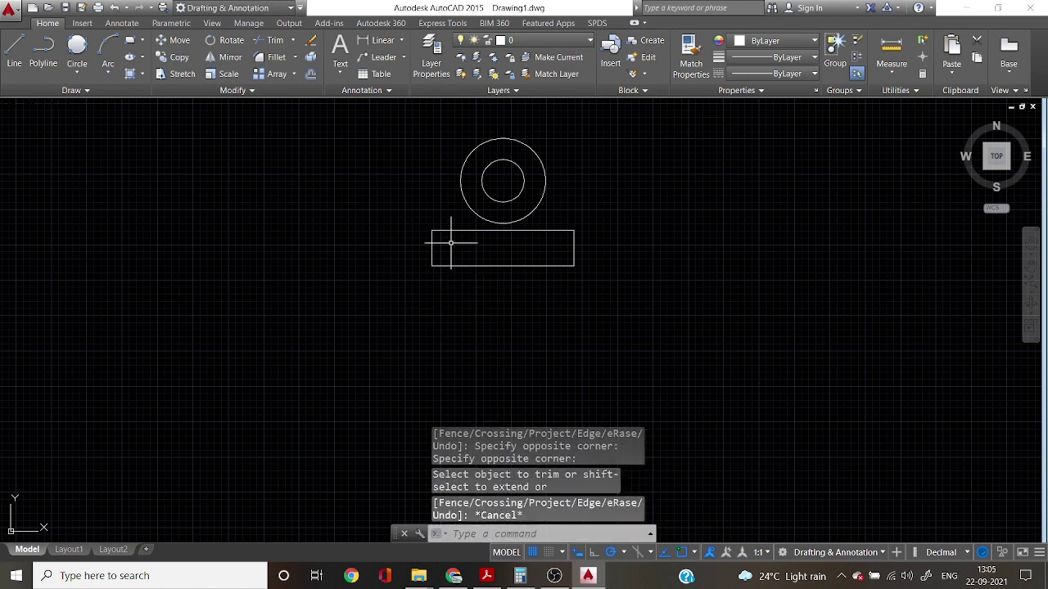
scroll(446, 237, "up", 2)
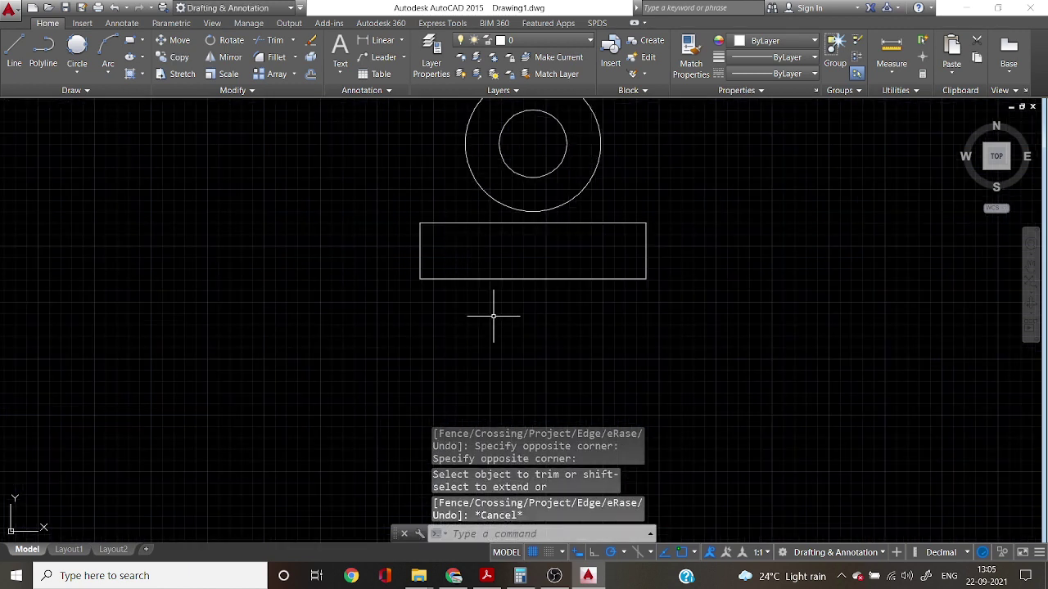
View page 9 of erf.pdf for the base's 50, 150 and 30 dimensions.
left_click(488, 578)
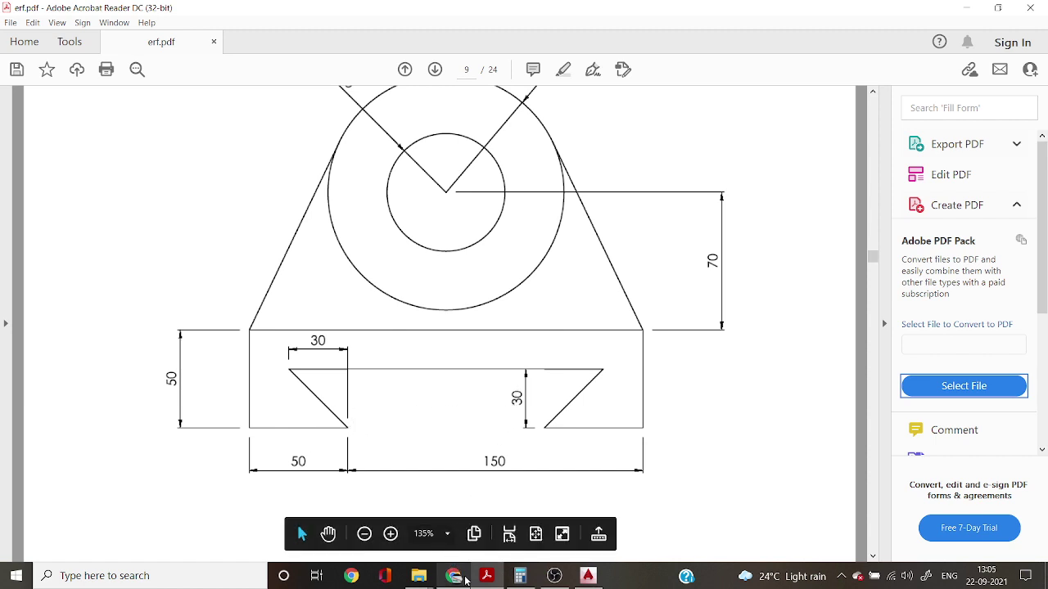
mouse_move(595, 582)
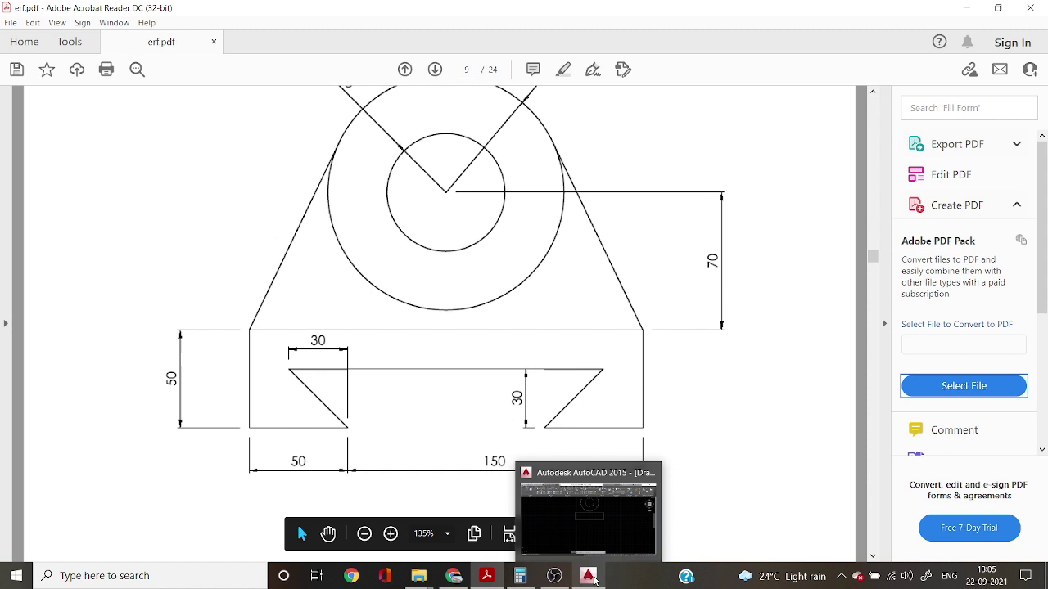
Offset the base's bottom edge 30 units upward.
left_click(589, 577)
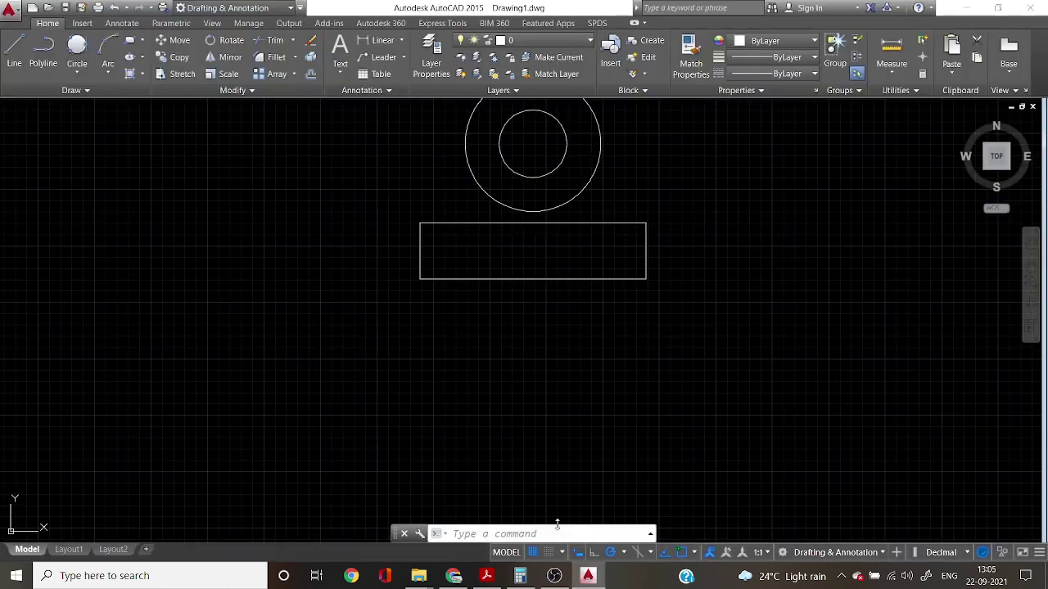
type("o")
key("Return")
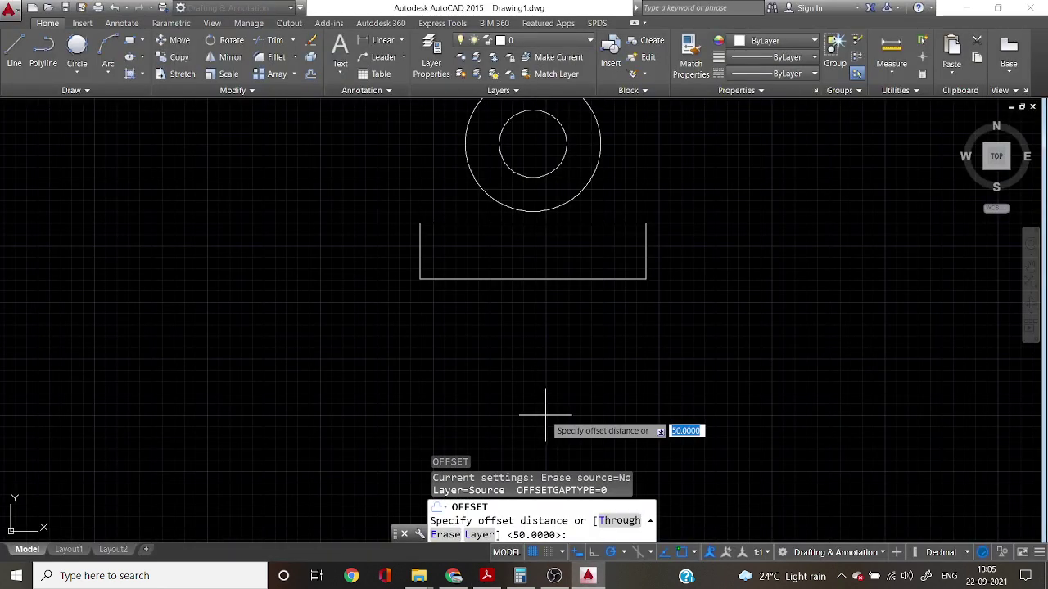
type("30")
key("Return")
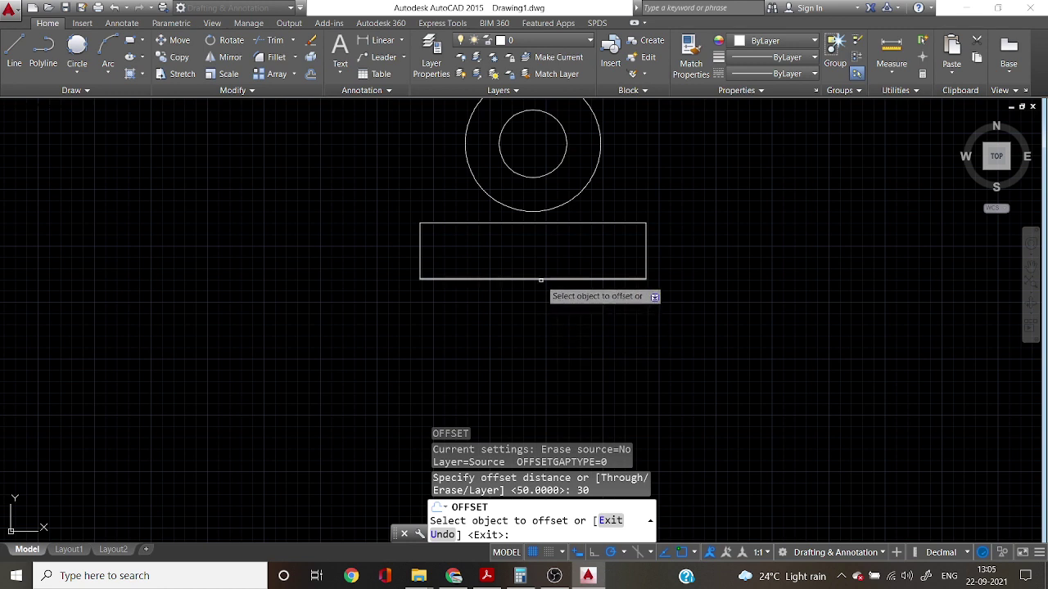
left_click(540, 279)
left_click(540, 279)
key("Escape")
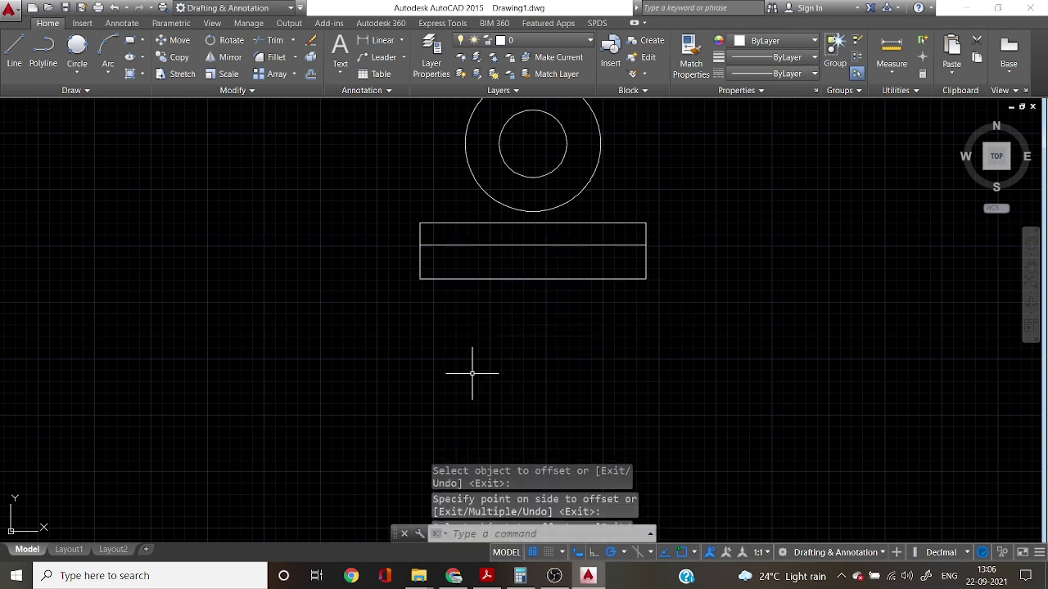
Offset the base's left and right edges 50 units inward.
key("Return")
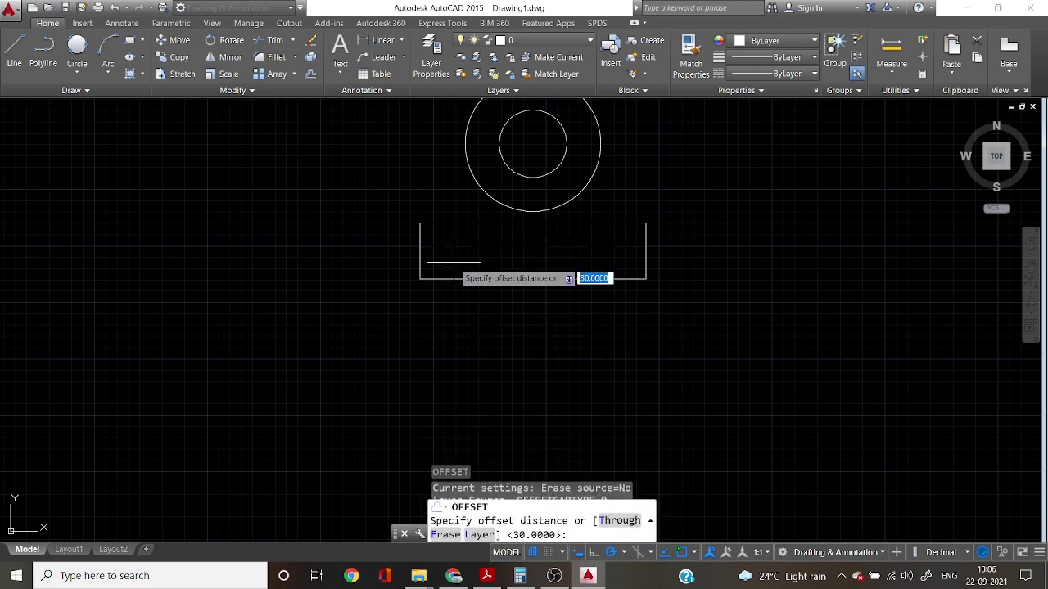
type("50")
key("Return")
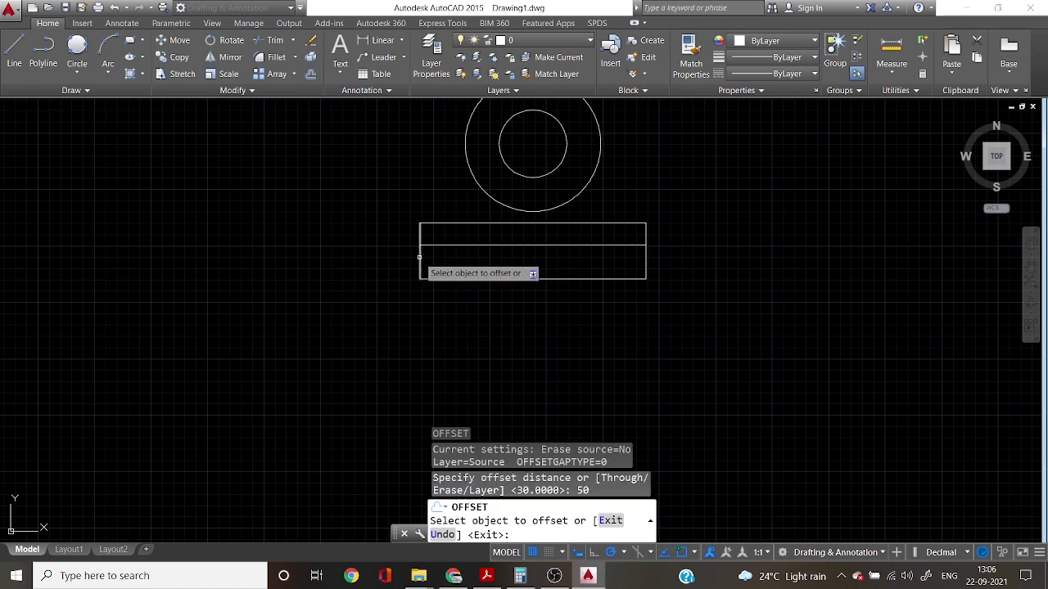
left_click(419, 257)
left_click(471, 250)
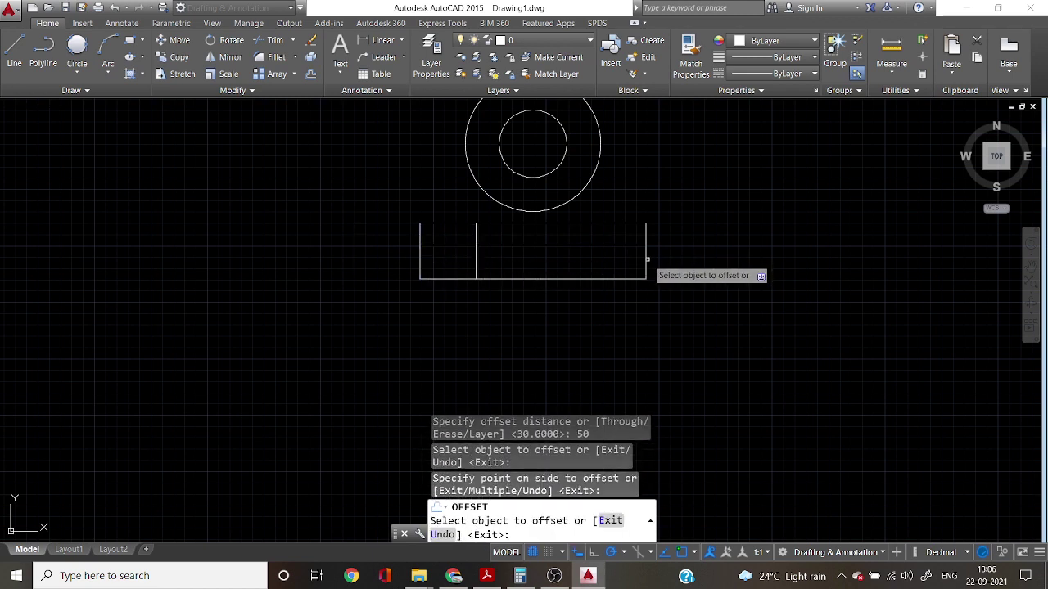
left_click(647, 259)
left_click(533, 276)
key("Escape")
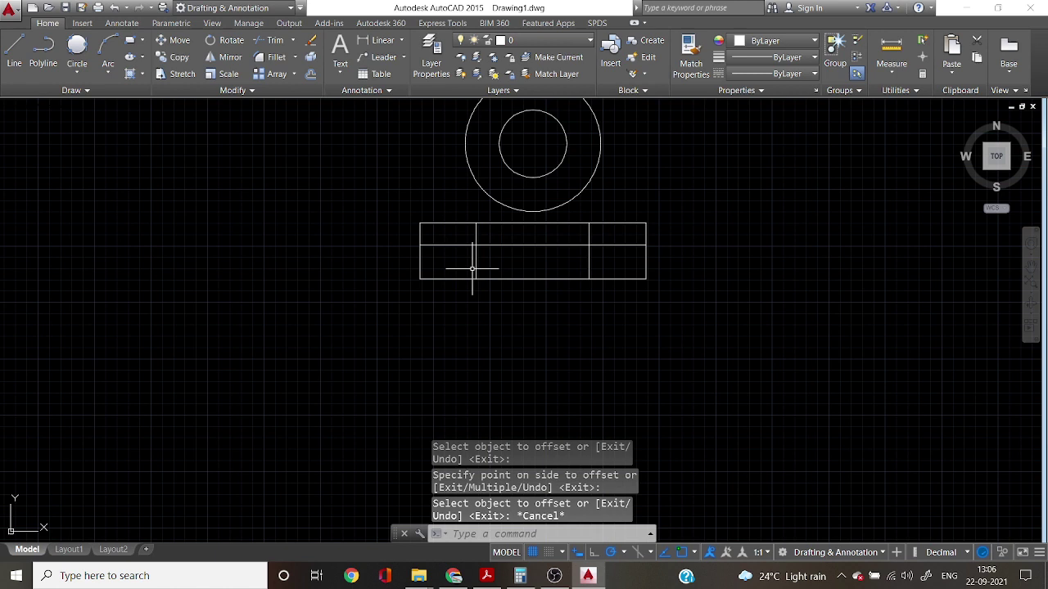
scroll(472, 269, "up", 4)
left_click(466, 282)
Check the reference PDF, then make a first copy attempt of the left inner vertical line and abandon it.
key("Escape")
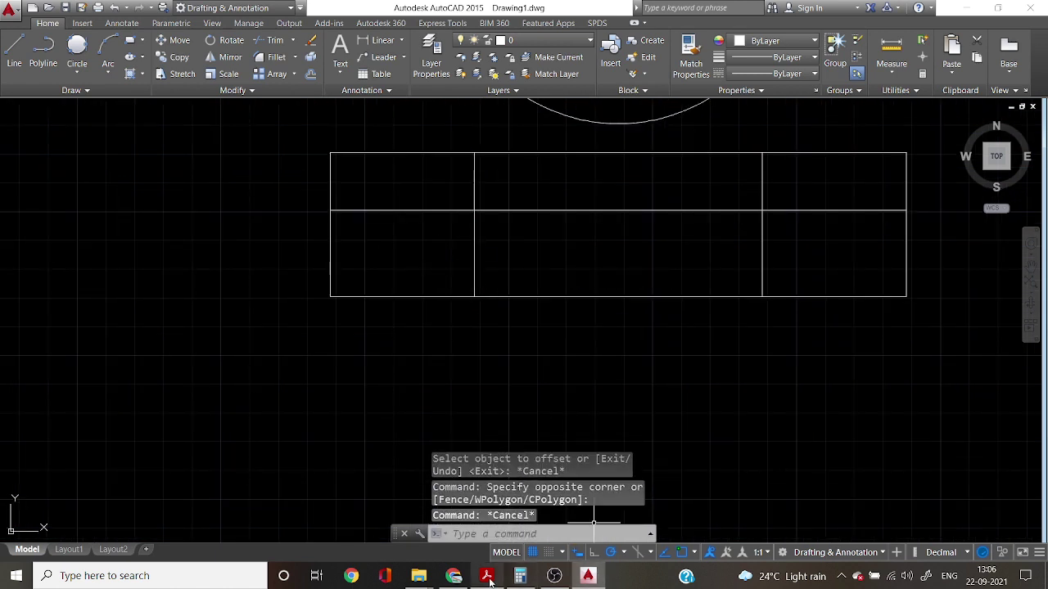
left_click(484, 577)
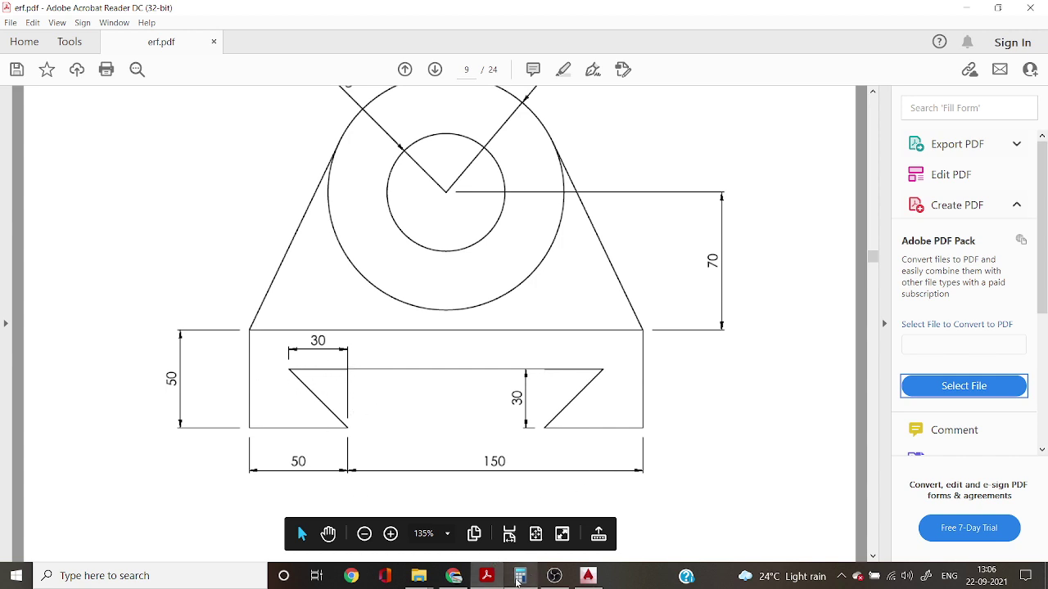
left_click(596, 579)
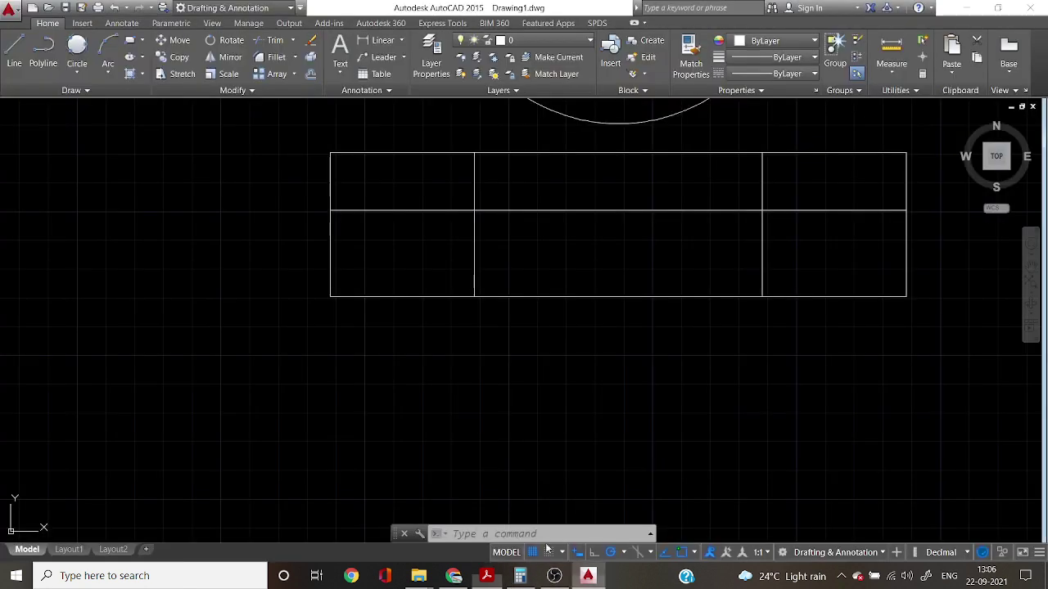
left_click(482, 245)
left_click(439, 253)
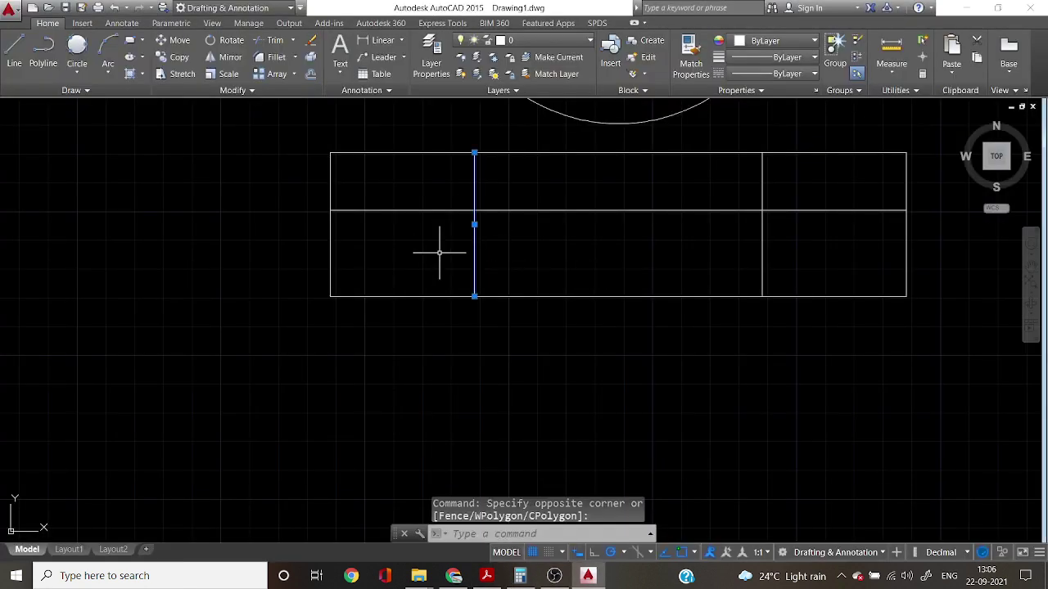
type("co")
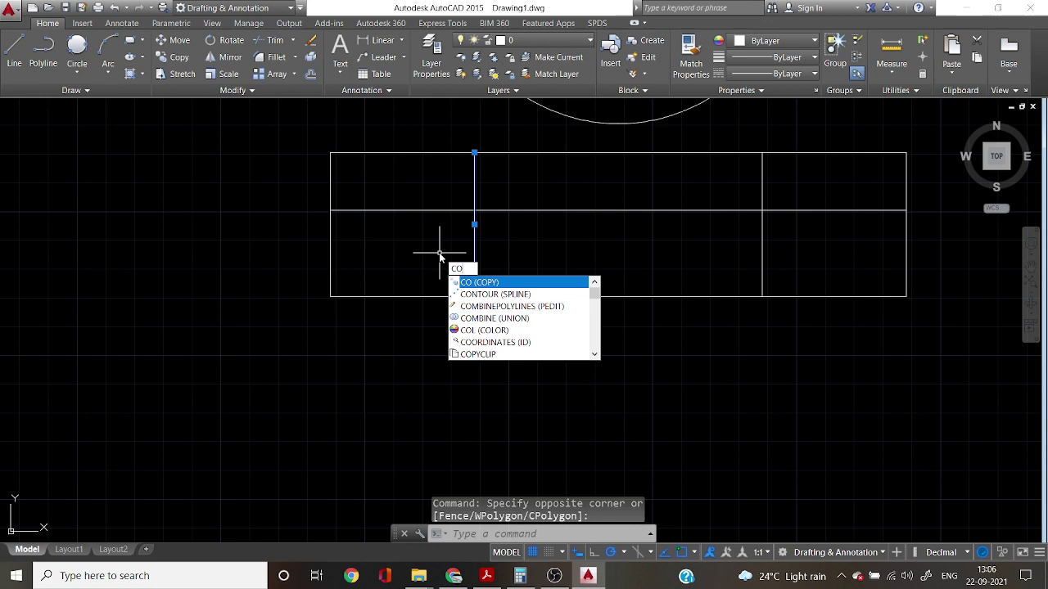
key("Return")
left_click(540, 261)
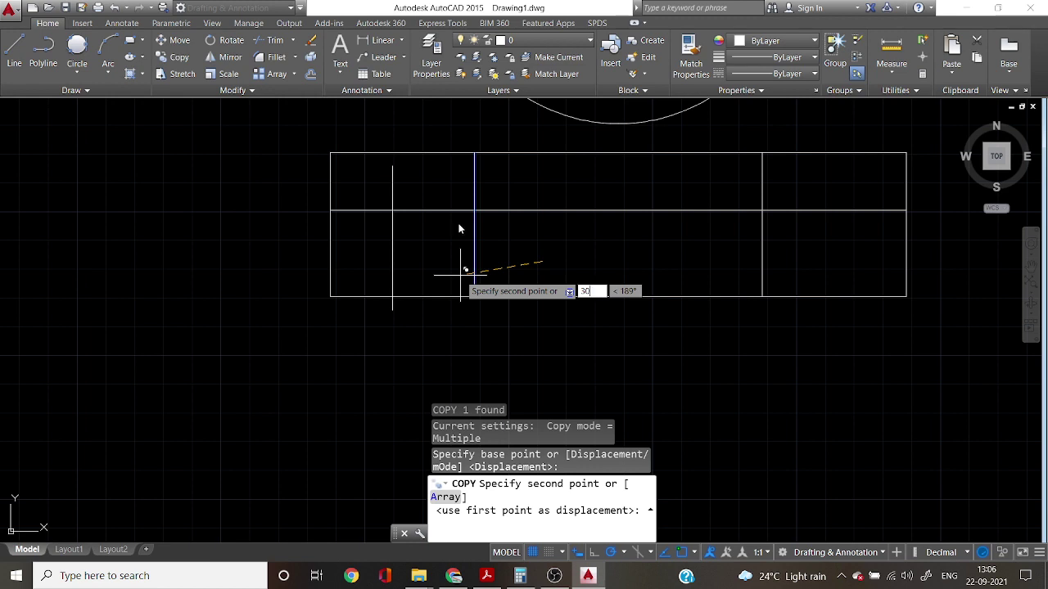
key("Escape")
key("Escape")
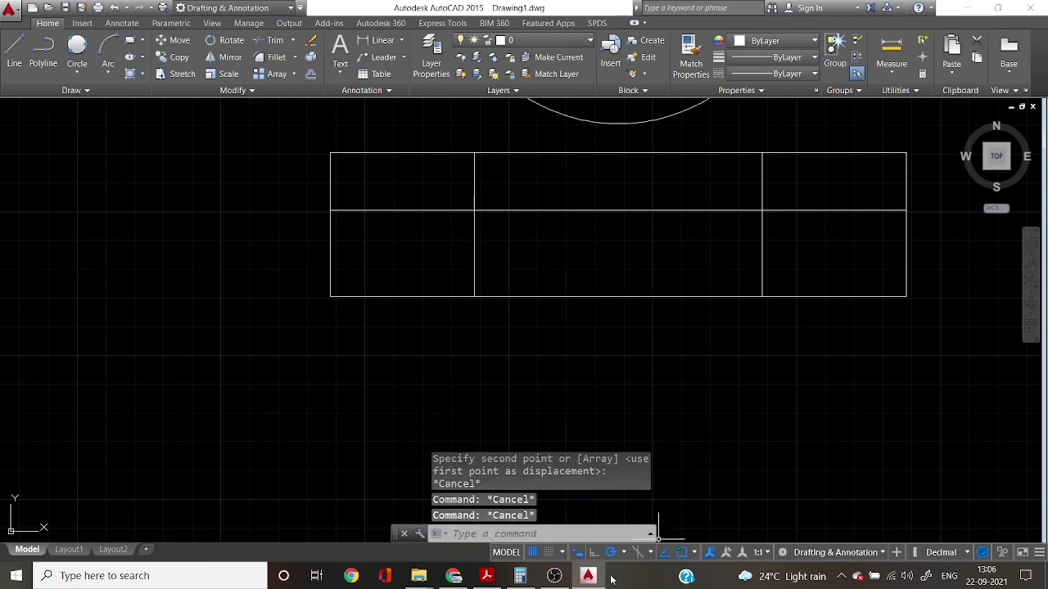
With Ortho on, copy the left inner vertical line 30 units to the left.
left_click(594, 554)
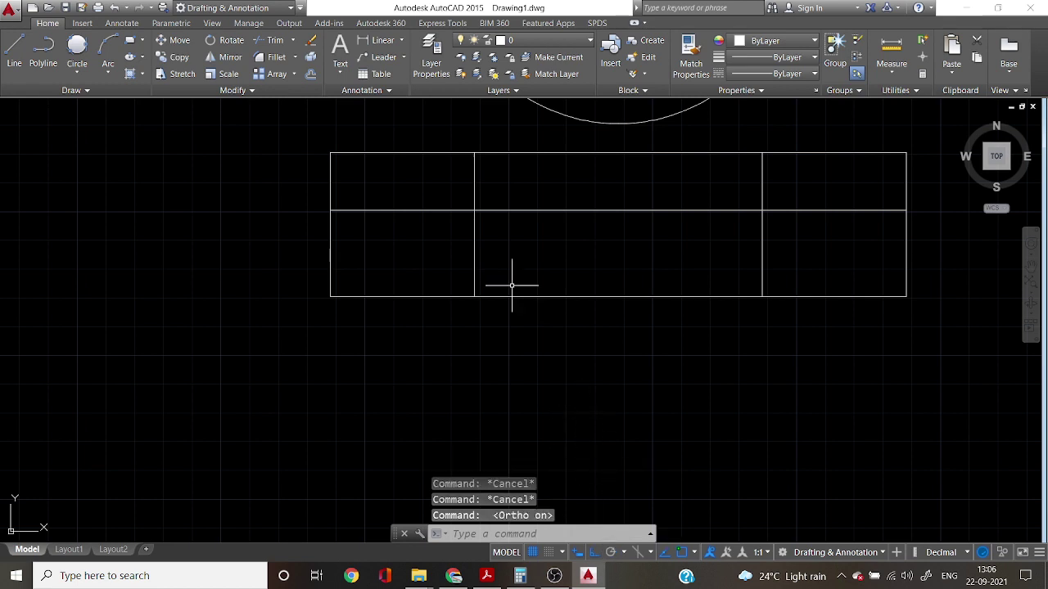
left_click(500, 244)
left_click(408, 248)
type("co")
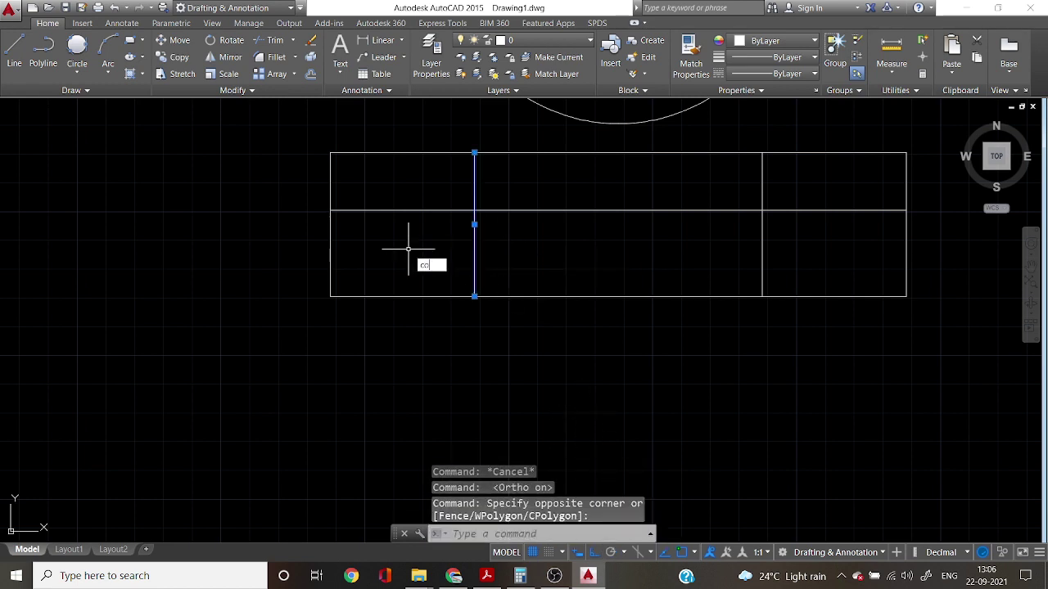
key("Return")
left_click(686, 257)
type("3")
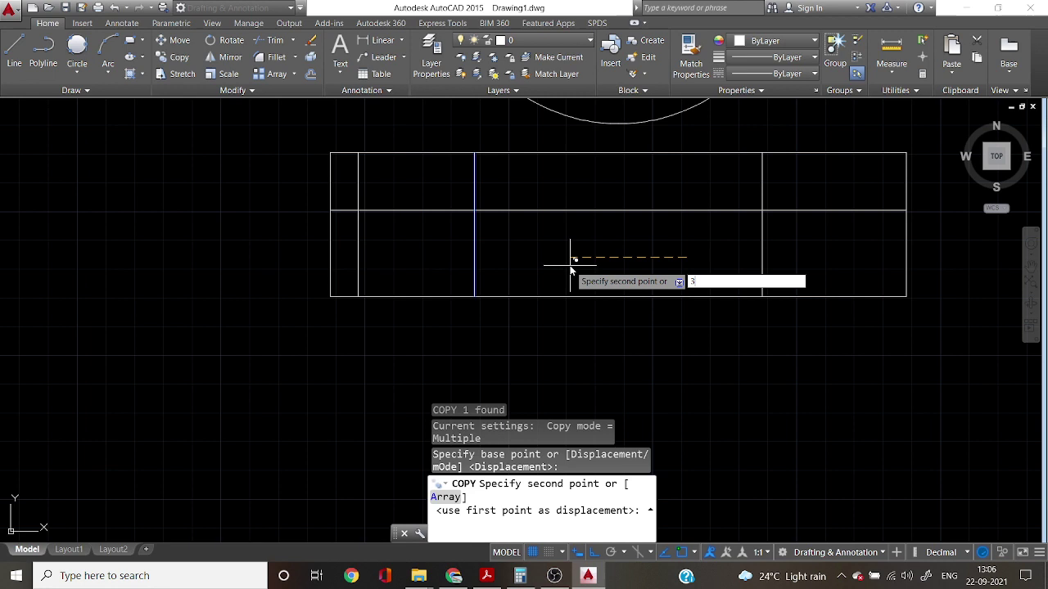
type("0")
key("Return")
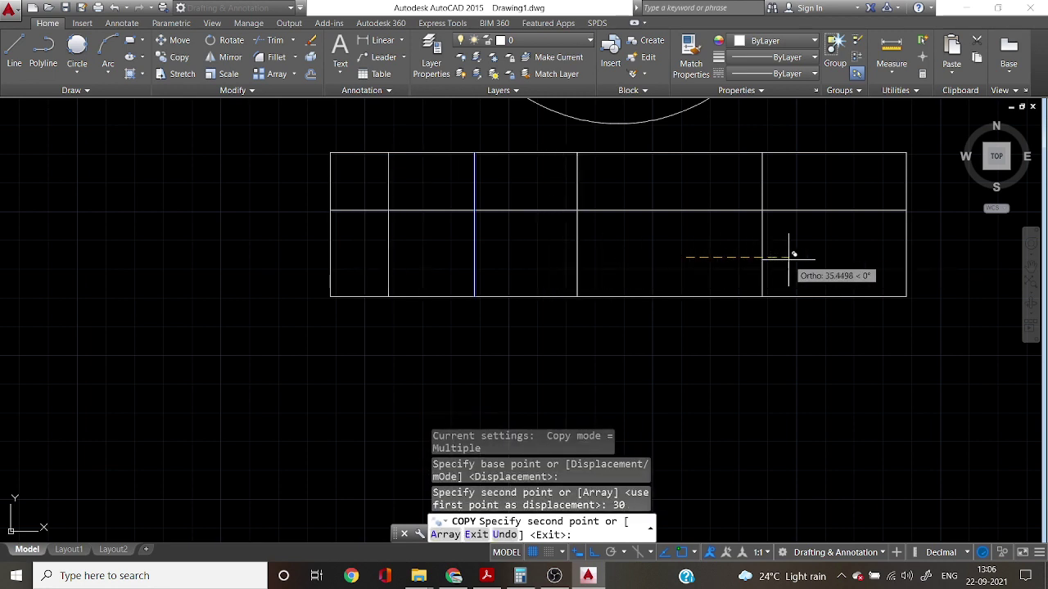
key("Escape")
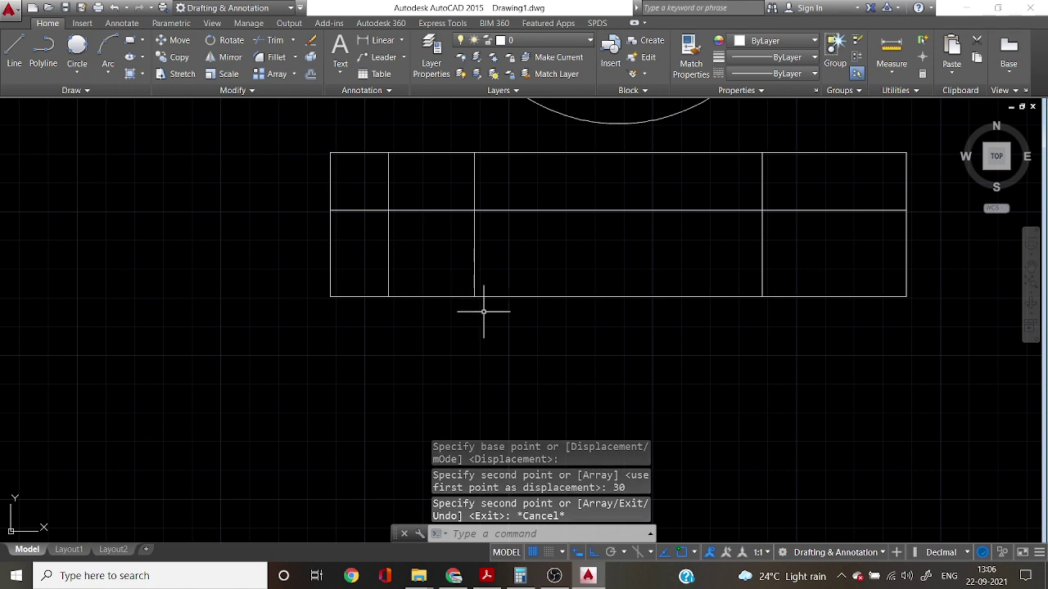
type("l")
key("Return")
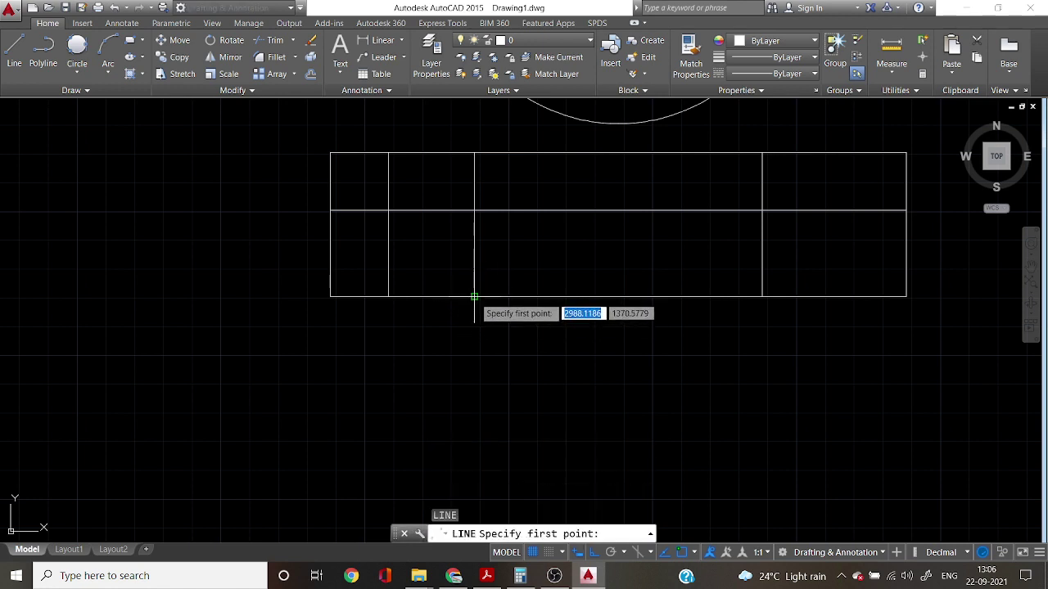
With Ortho off, draw the slanted cutout side from the bottom corner to the upper intersection.
left_click(596, 556)
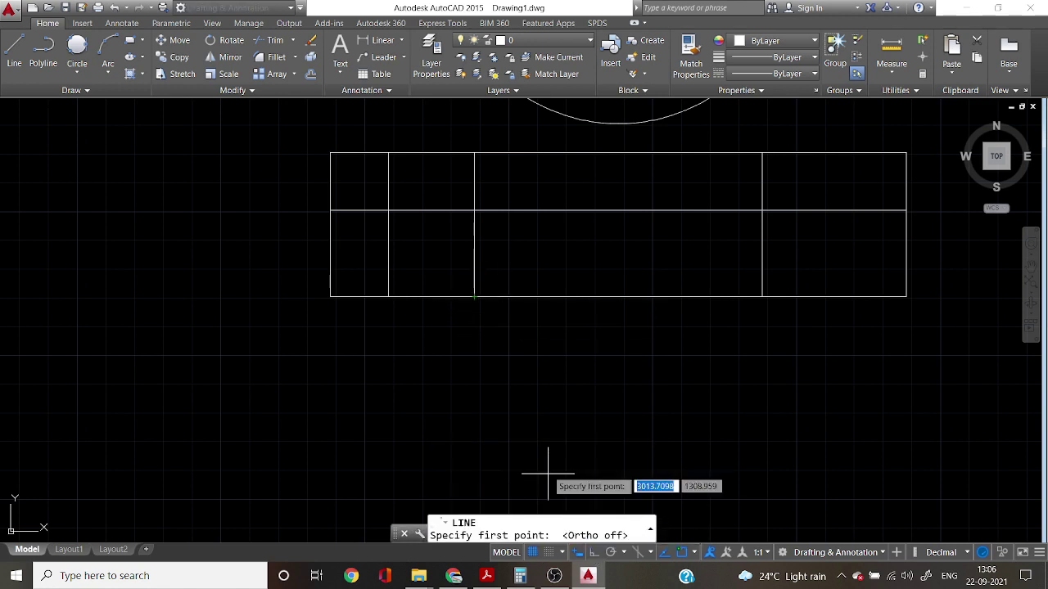
left_click(474, 297)
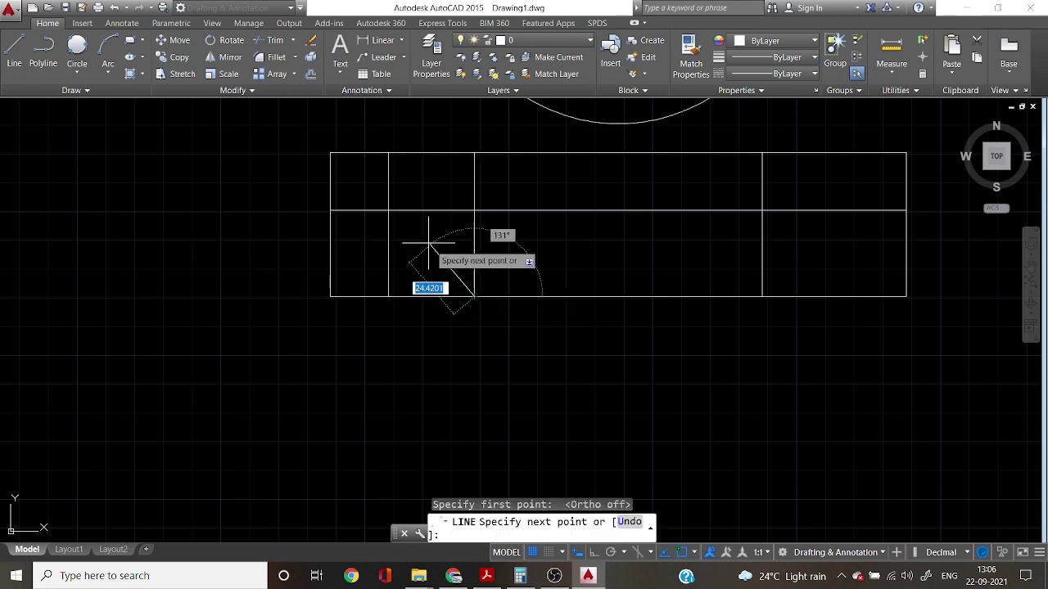
left_click(388, 211)
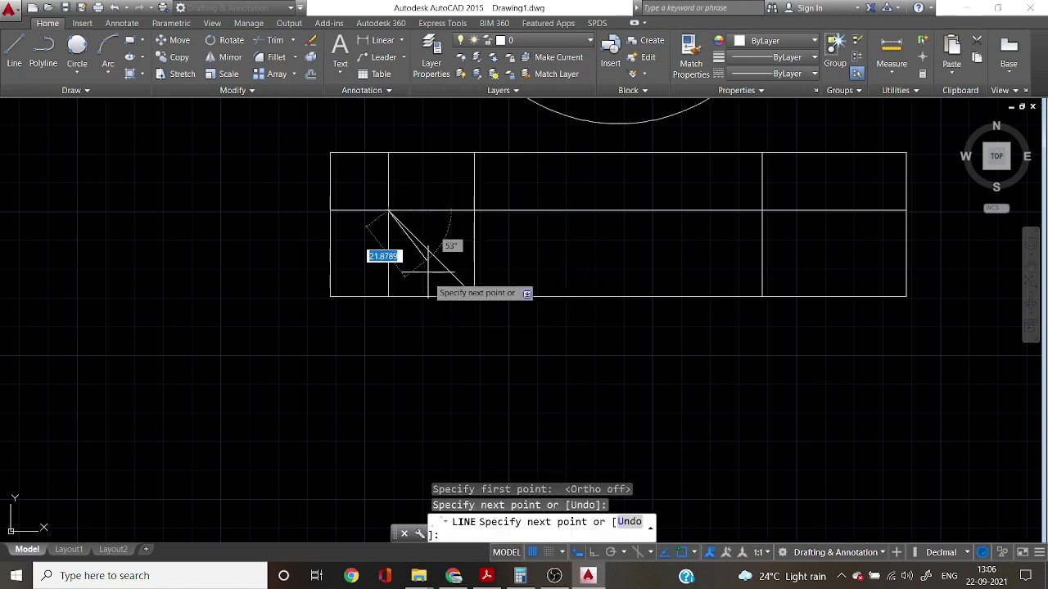
key("Escape")
Erase both left vertical construction lines.
left_click(477, 261)
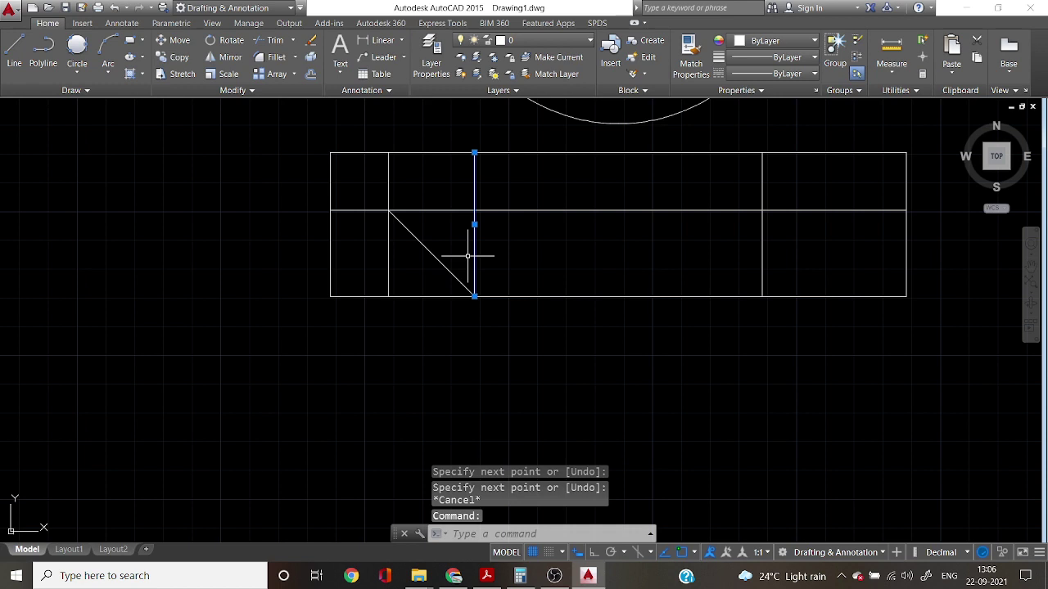
key("Delete")
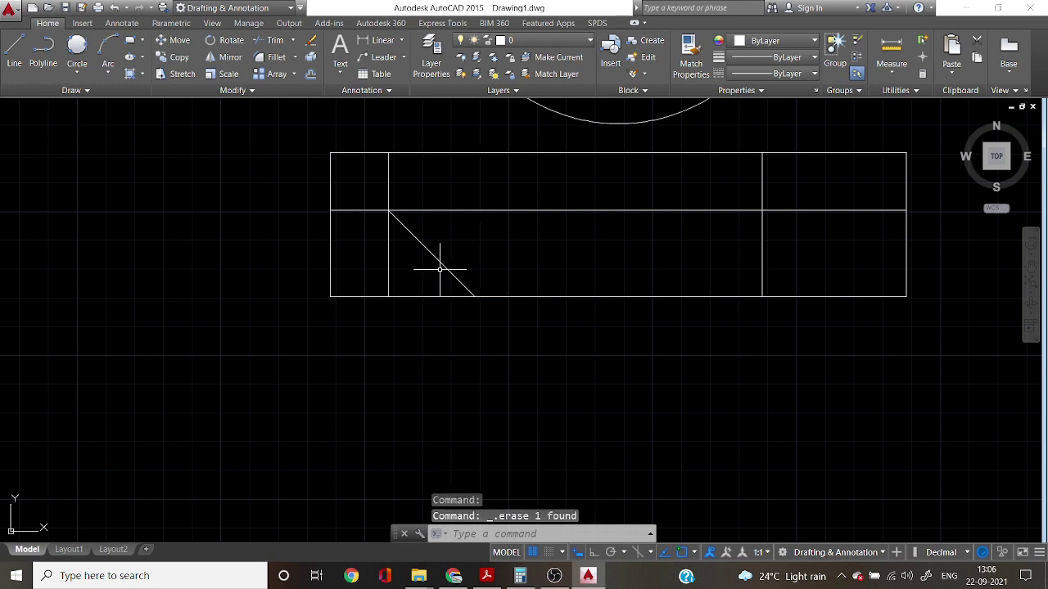
left_click(382, 271)
left_click(386, 275)
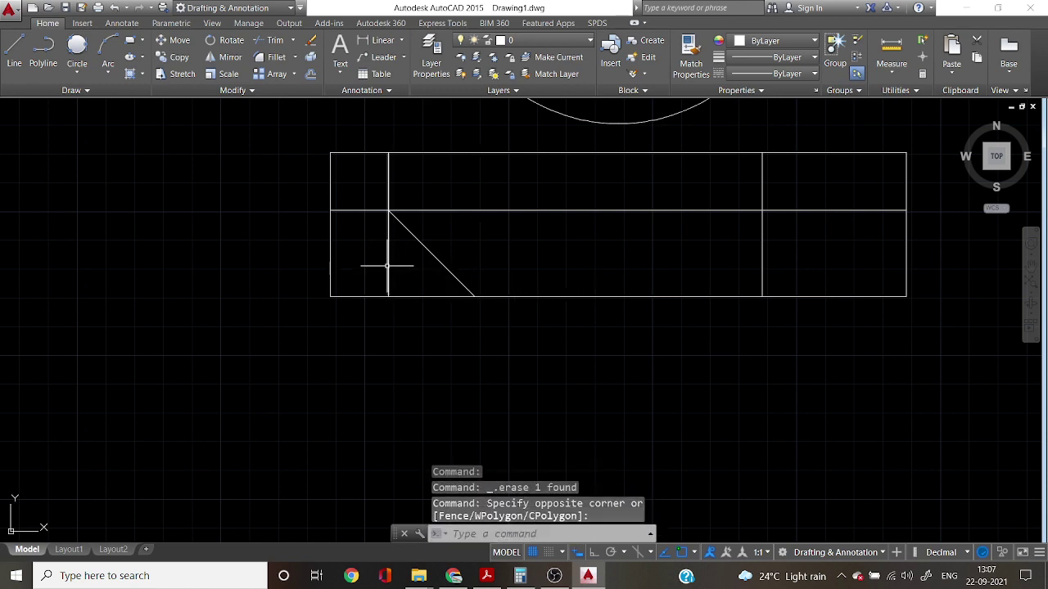
key("Delete")
Trim away the horizontal line's left part using all edges, then select the diagonal.
type("r")
key("Return")
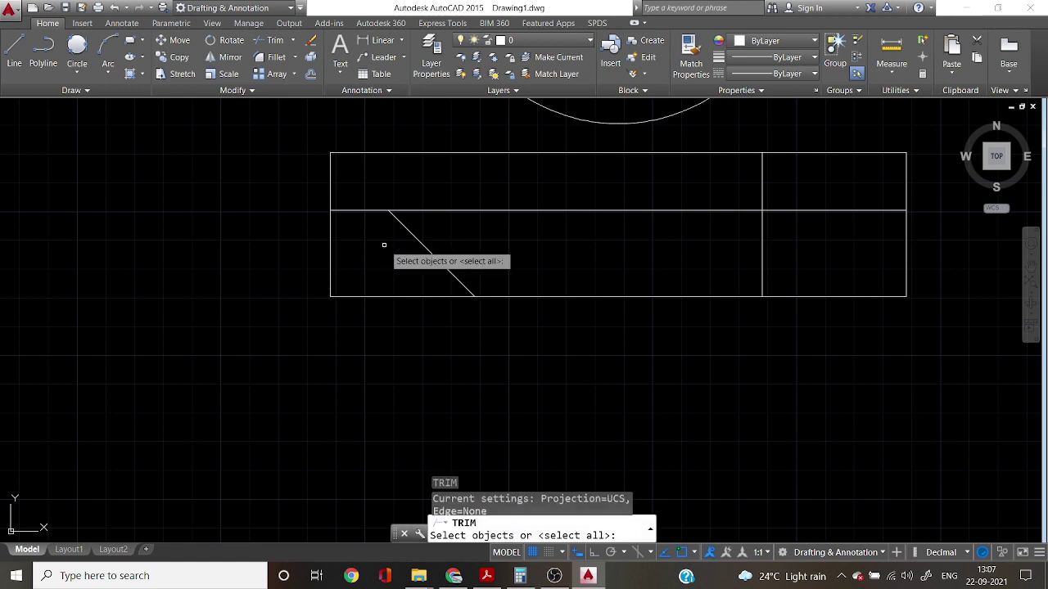
key("Return")
left_click(366, 210)
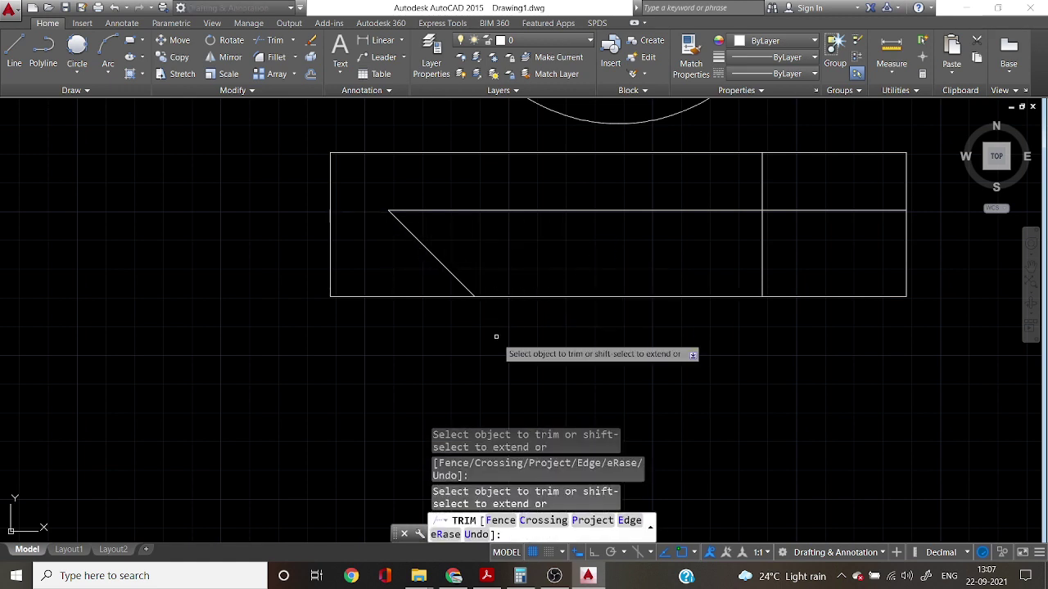
key("Escape")
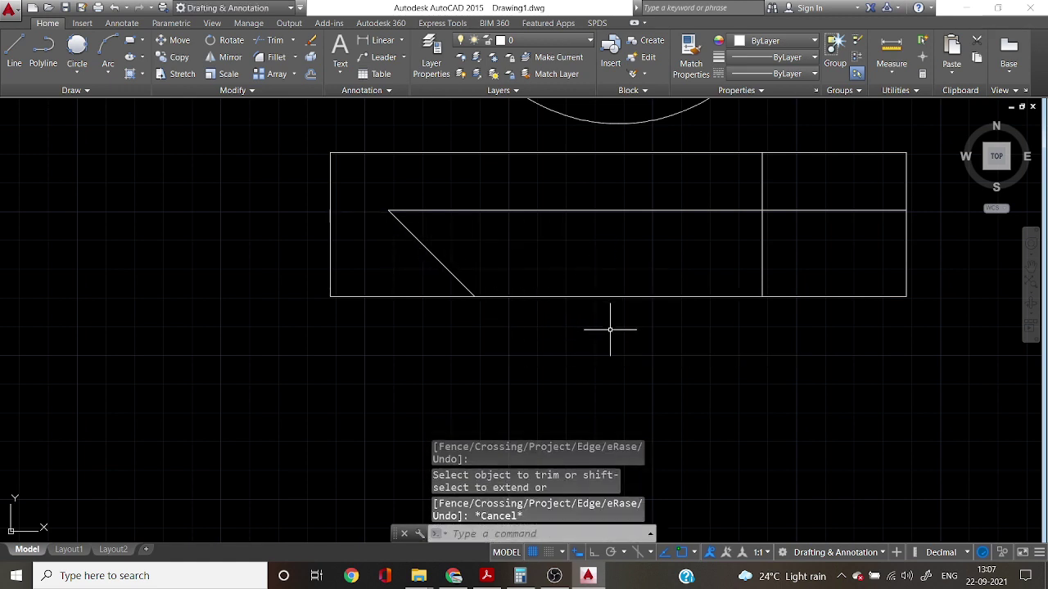
left_click(368, 200)
left_click(506, 367)
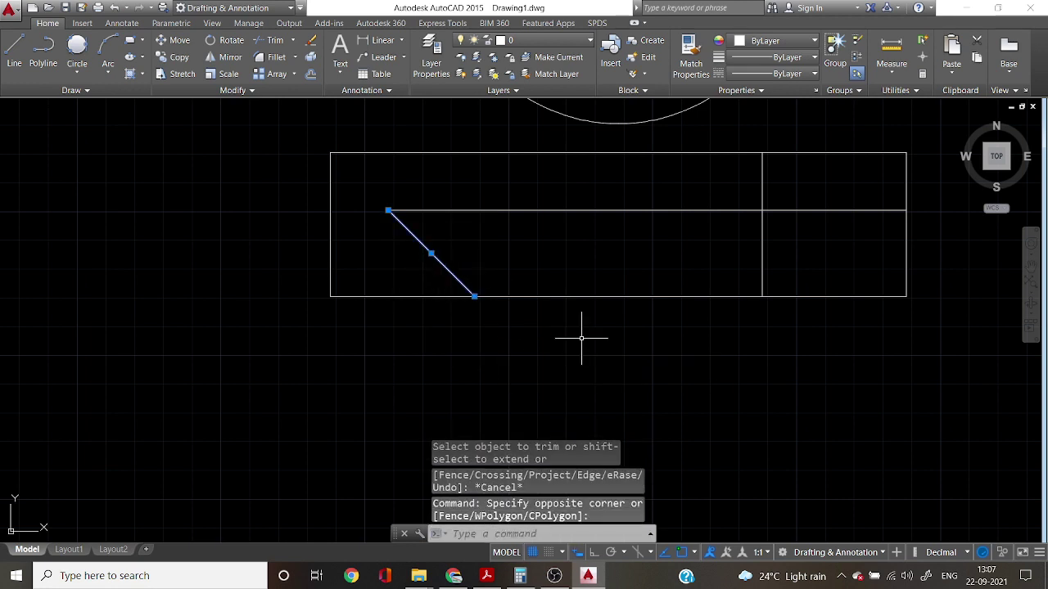
Mirror the diagonal about a vertical axis through the base's bottom middle, keeping the original.
type("mi")
key("Return")
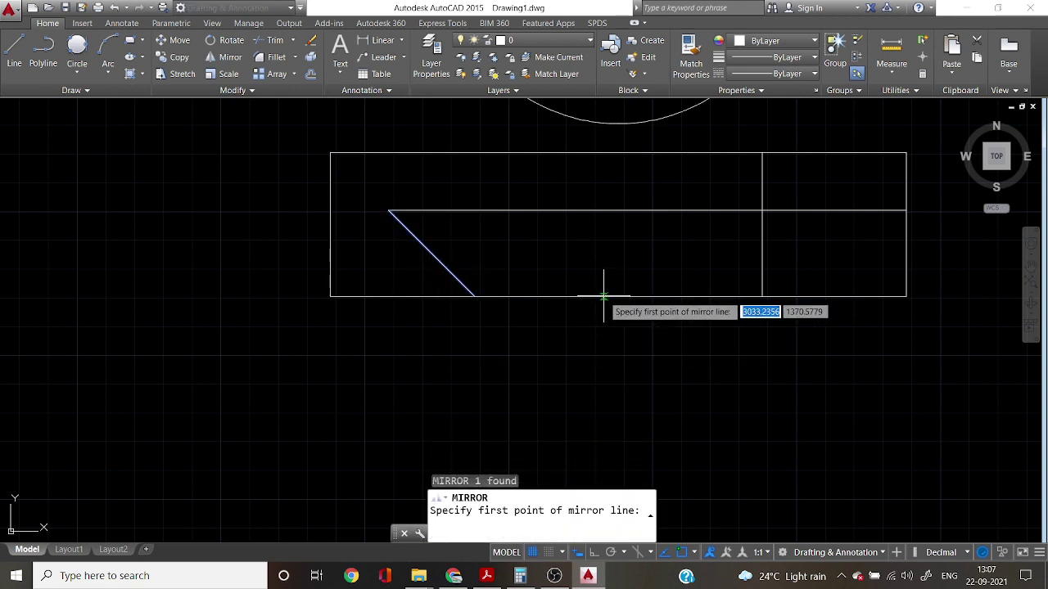
left_click(619, 296)
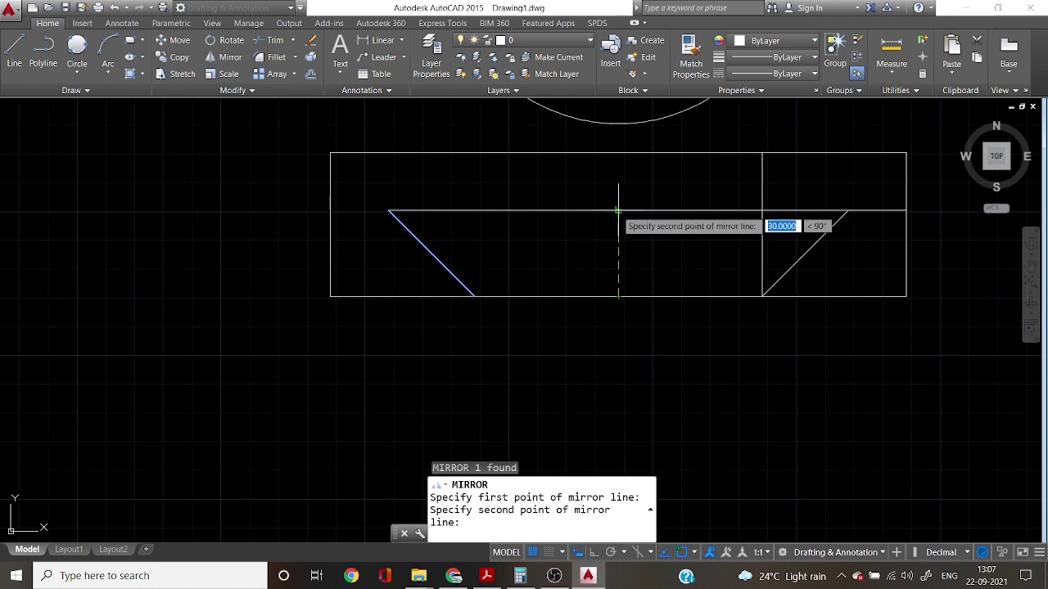
left_click(619, 208)
right_click(618, 213)
left_click(642, 262)
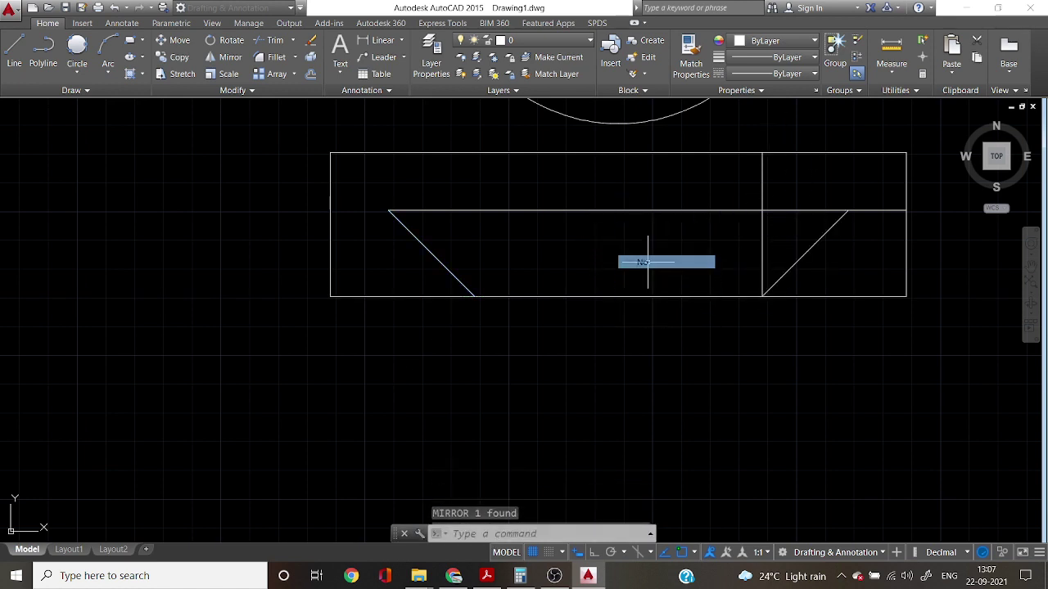
Select the right inner vertical line after clearing a stray pick of the horizontal line.
left_click(878, 247)
left_click(875, 196)
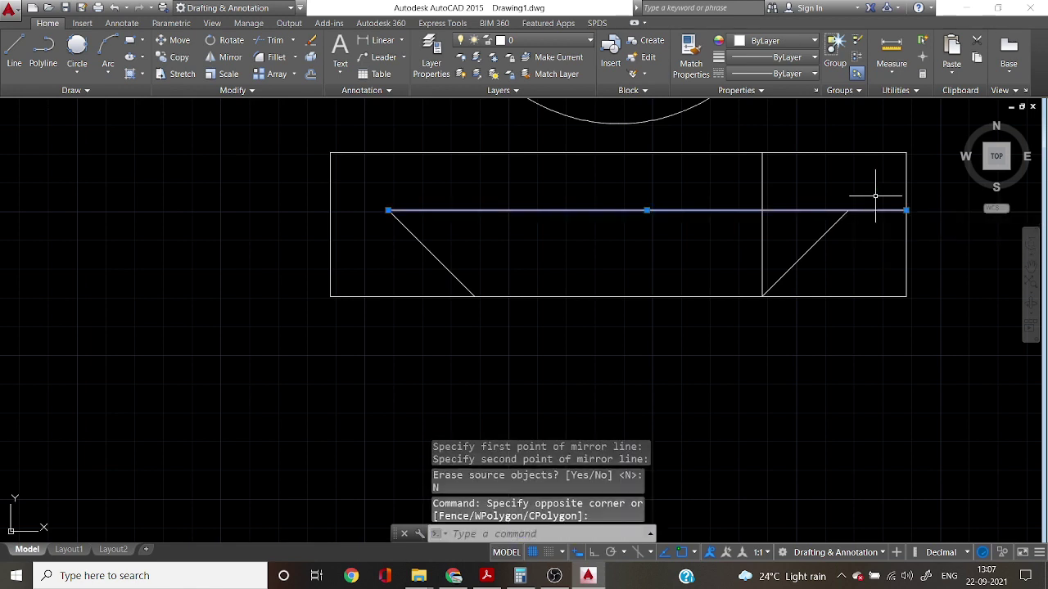
key("Escape")
key("Escape")
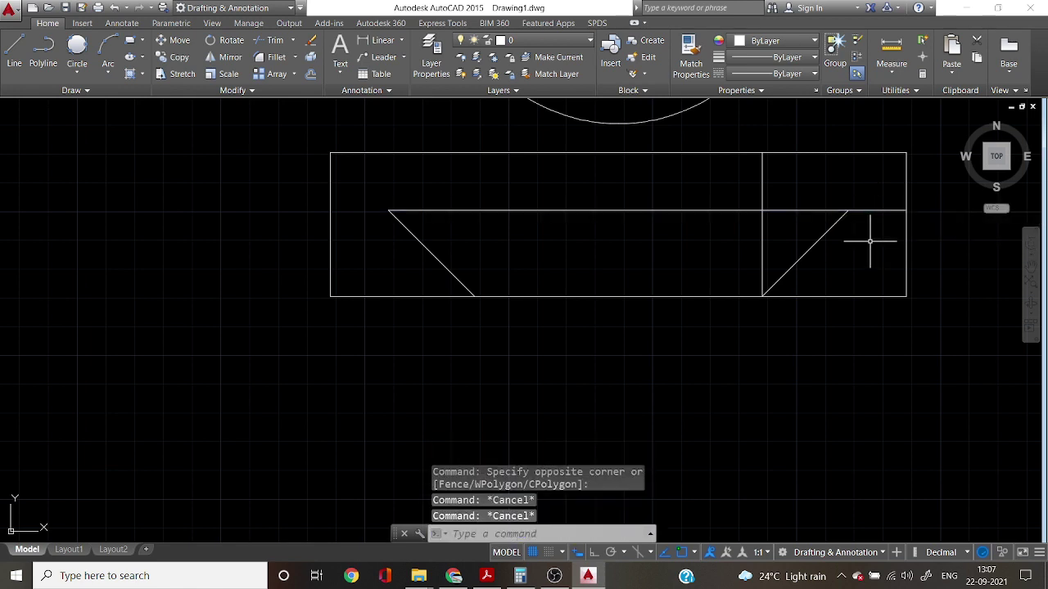
left_click(803, 168)
left_click(740, 175)
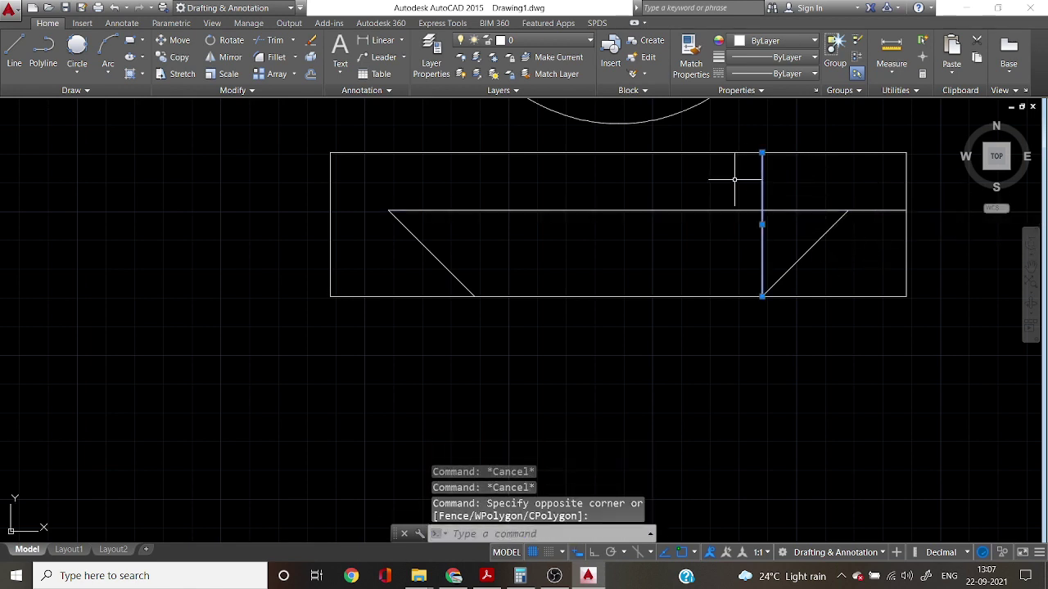
Erase the right vertical line and trim the horizontal stub past the right cutout.
key("Delete")
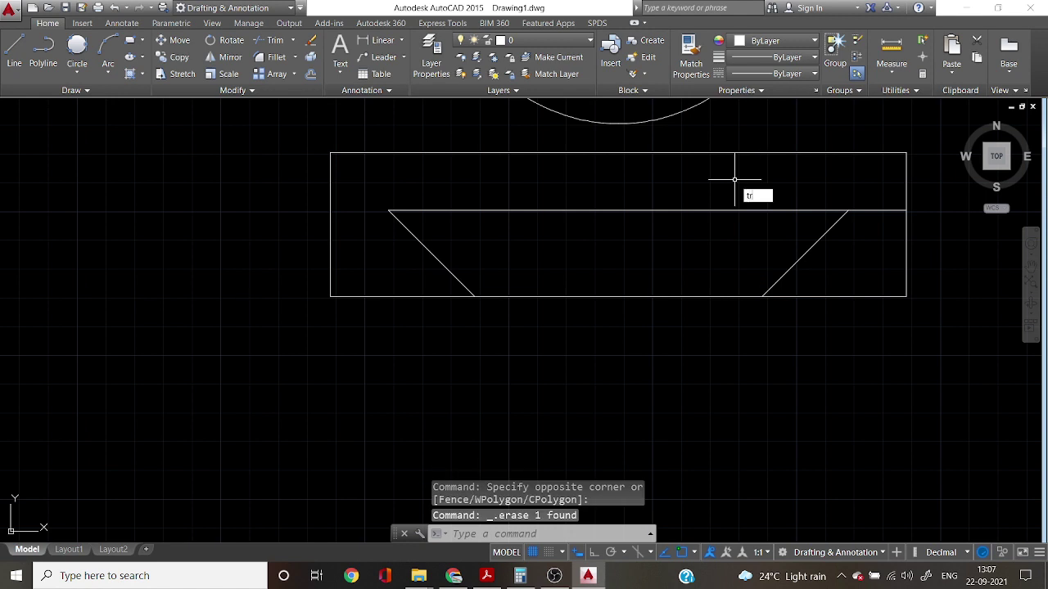
key("Return")
key("Return")
left_click(885, 203)
left_click(876, 236)
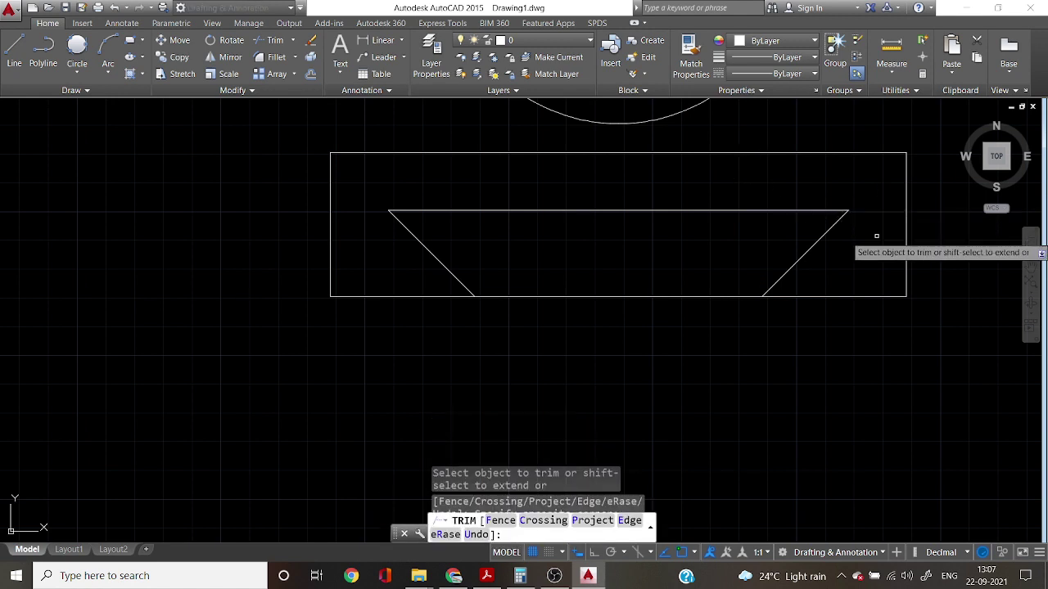
key("Escape")
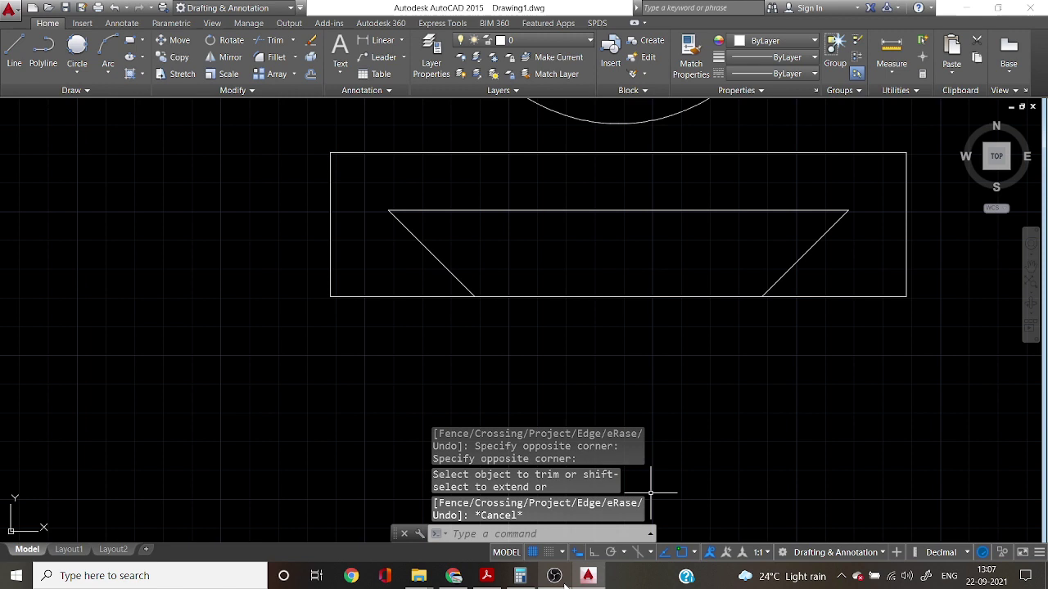
After checking the reference PDF, trim the bottom edge between the two cutouts.
left_click(490, 578)
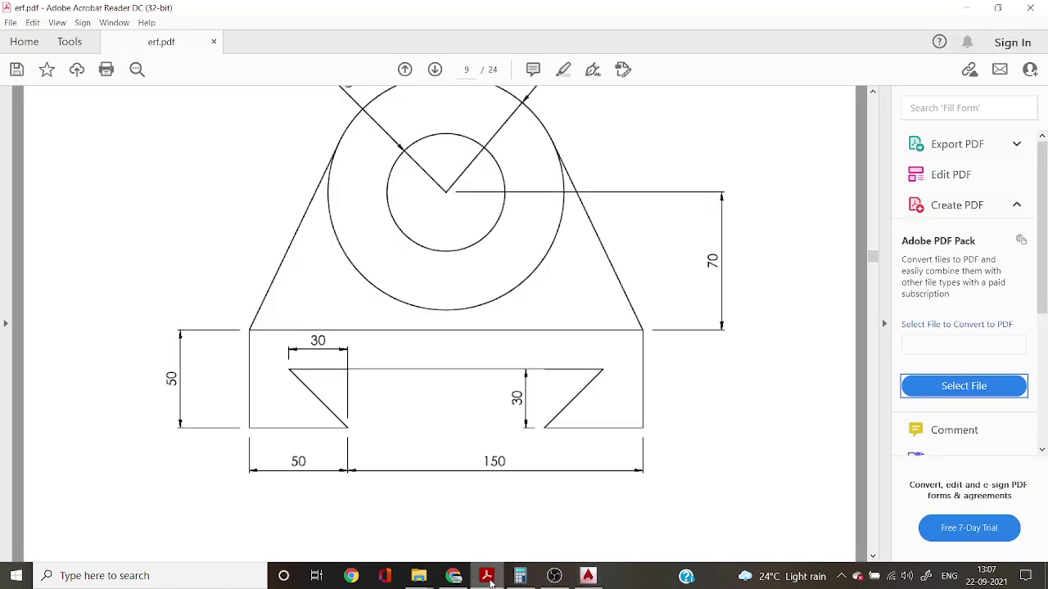
left_click(588, 576)
key("Return")
key("Return")
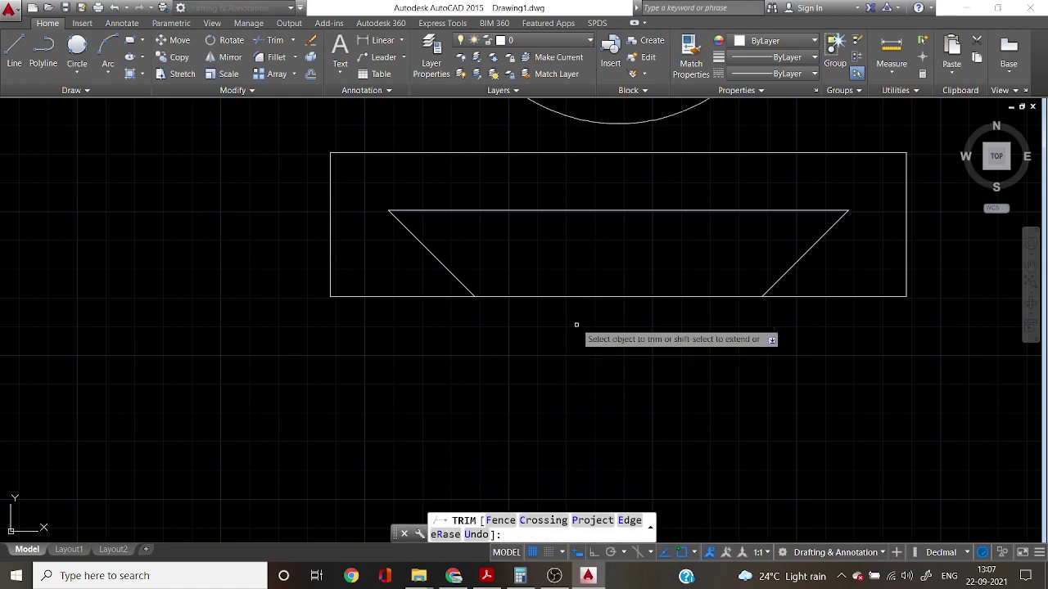
left_click(584, 296)
End trimming and review the circle radii in the reference PDF.
scroll(769, 381, "down", 4)
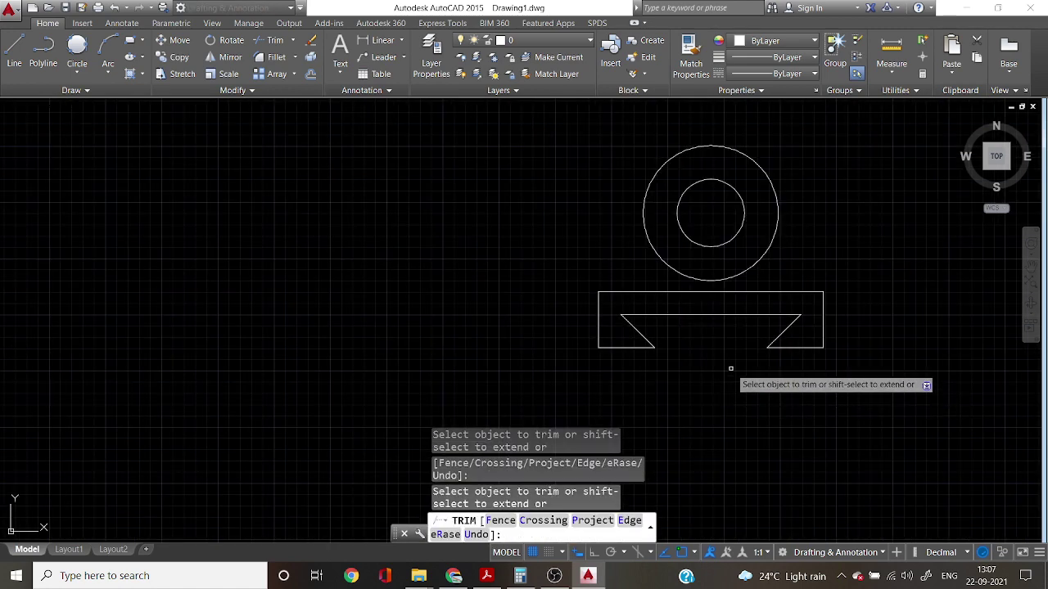
key("Escape")
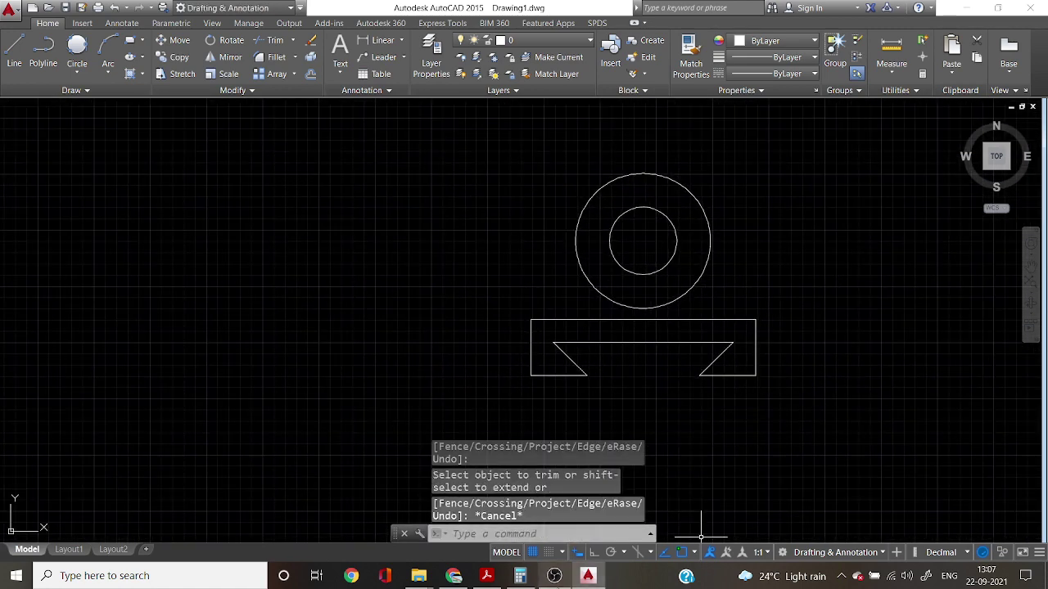
left_click(588, 577)
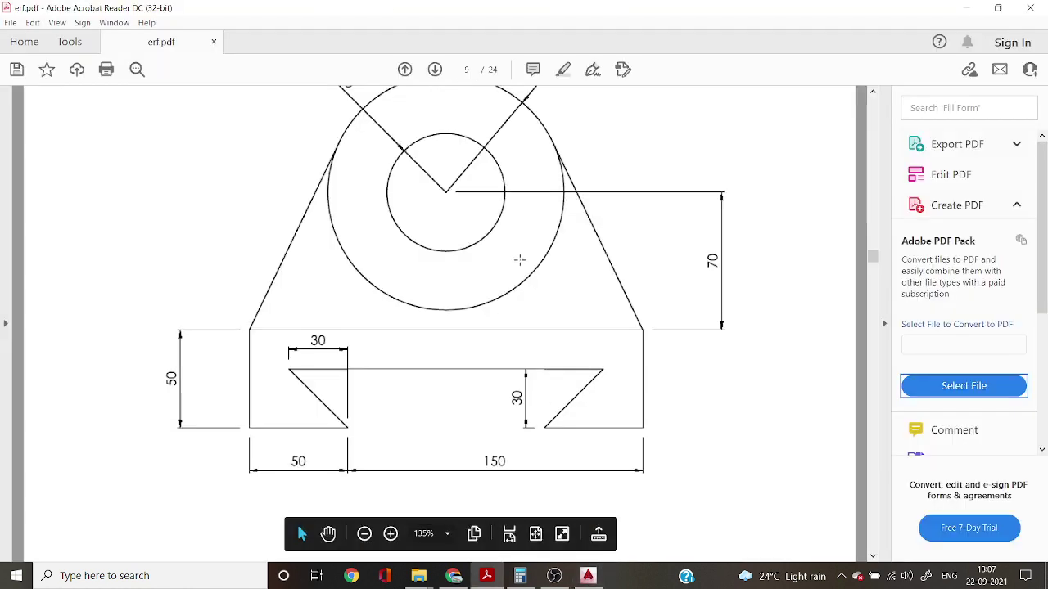
scroll(519, 259, "down", 1)
scroll(521, 258, "up", 3)
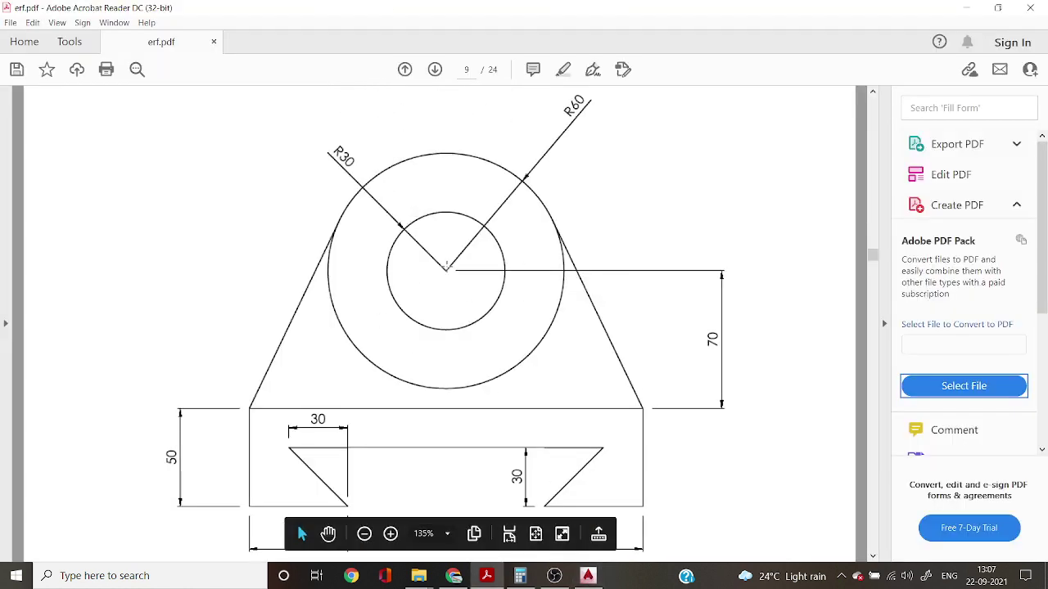
left_click(588, 577)
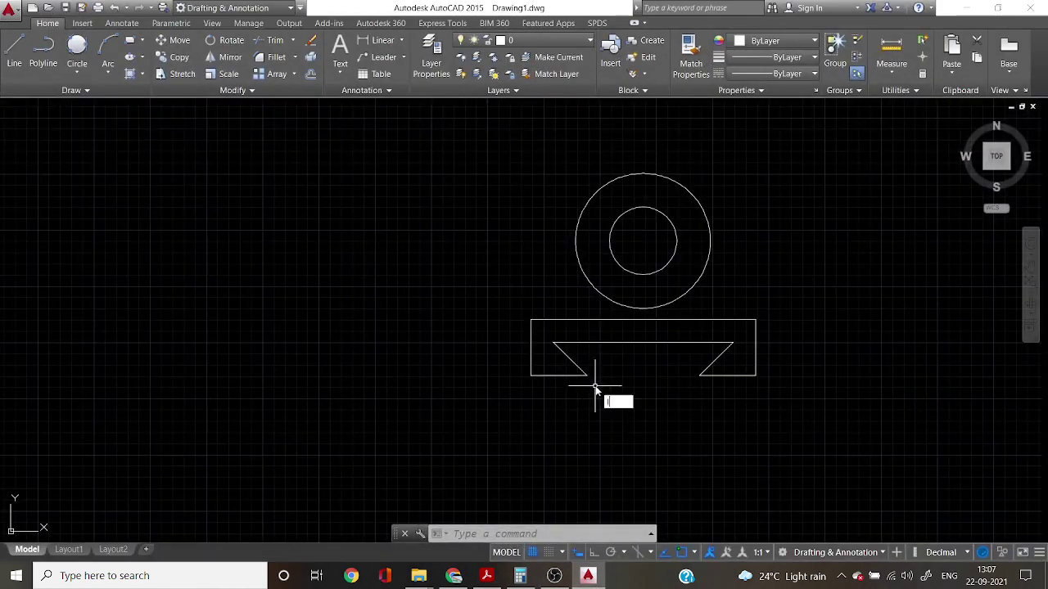
Draw a line from the base's top-left corner tangent to the outer circle.
type("l")
key("Return")
left_click(530, 320)
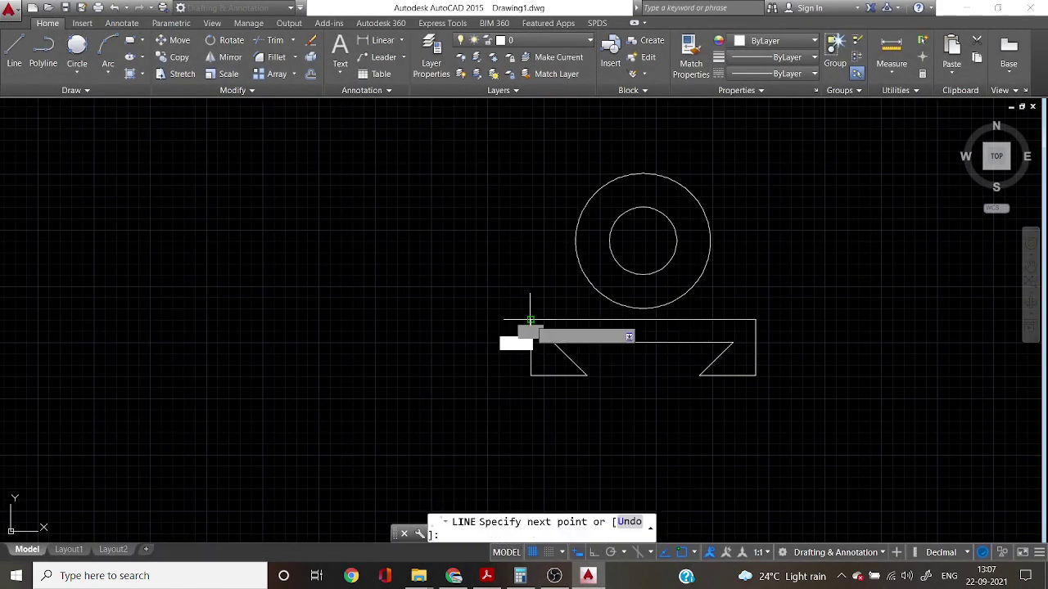
left_click(573, 211)
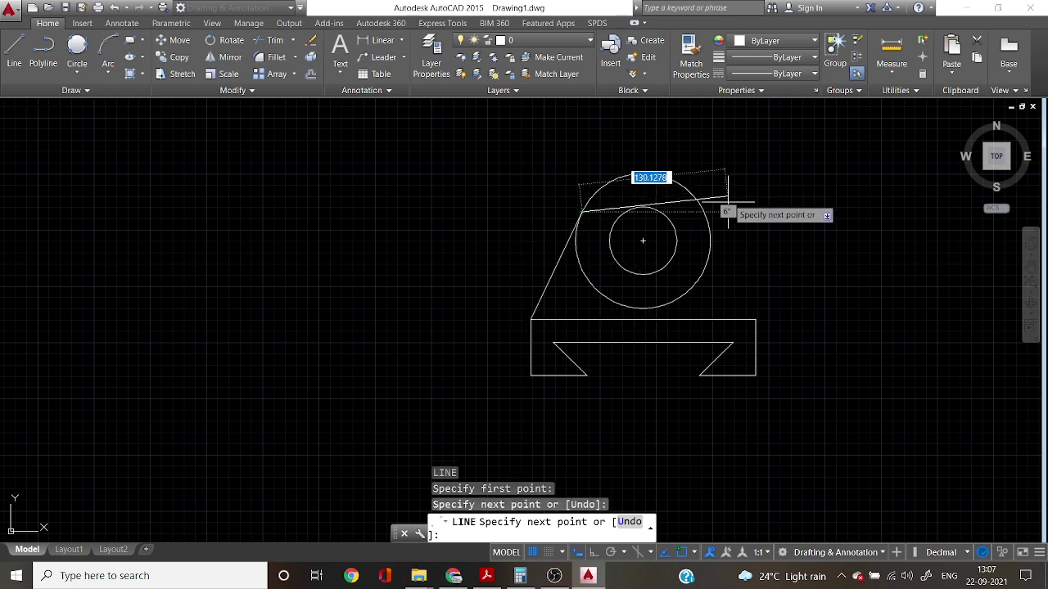
key("Escape")
left_click(542, 300)
left_click(513, 266)
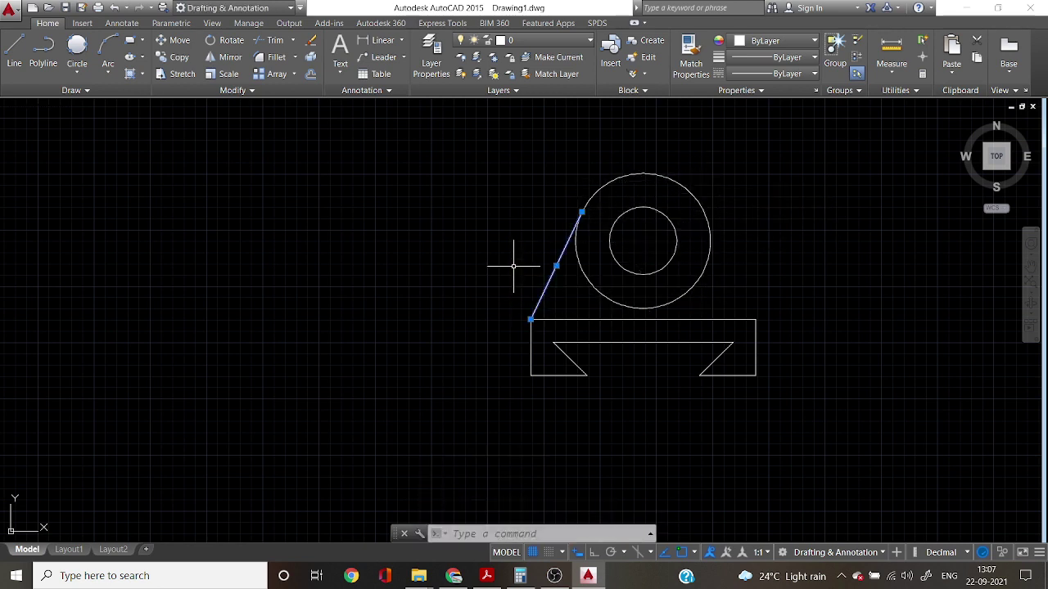
key("Return")
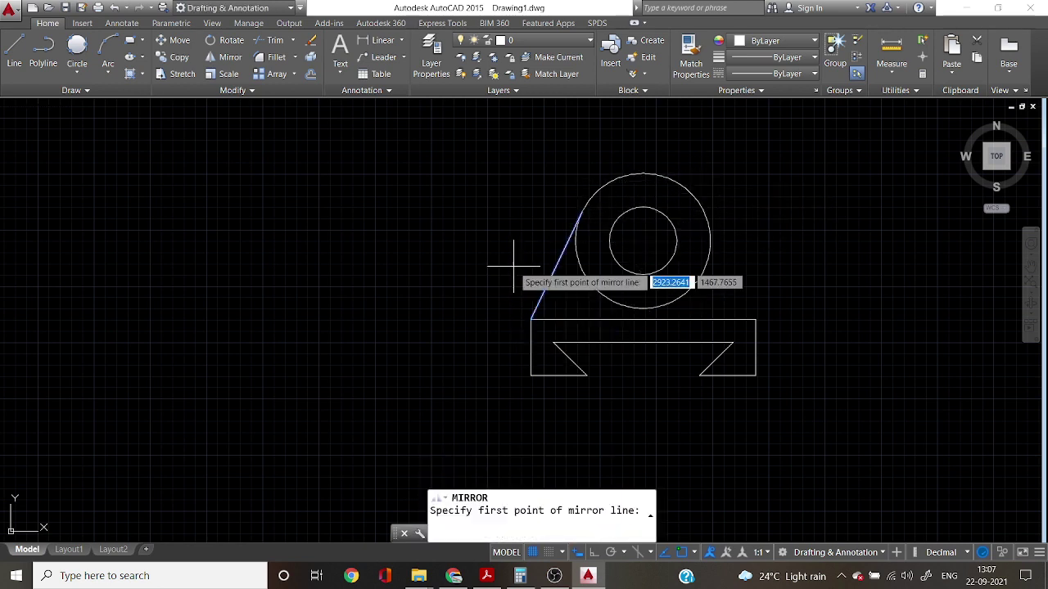
left_click(643, 319)
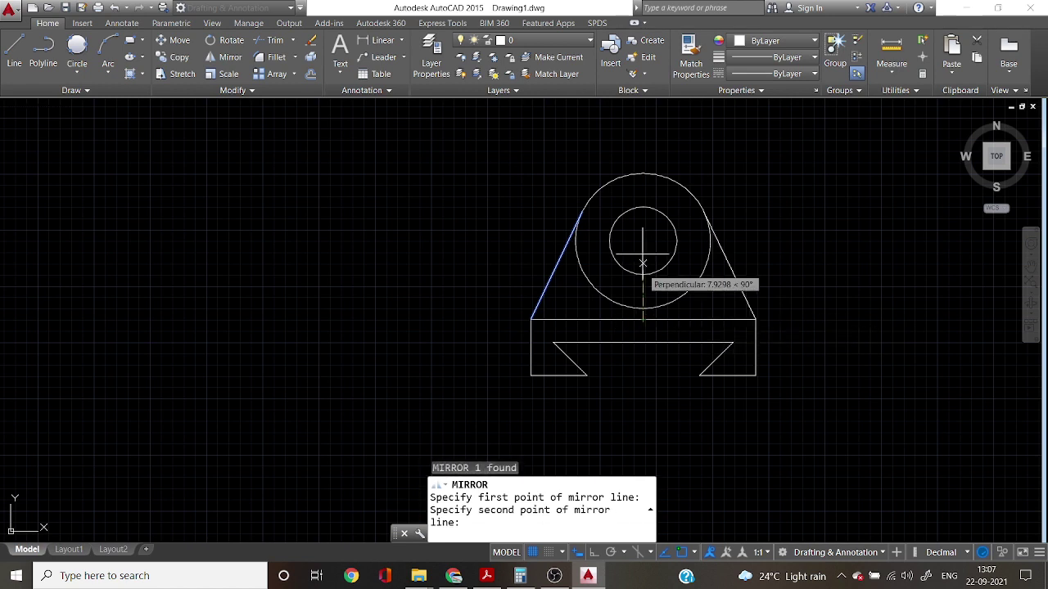
left_click(645, 174)
right_click(645, 173)
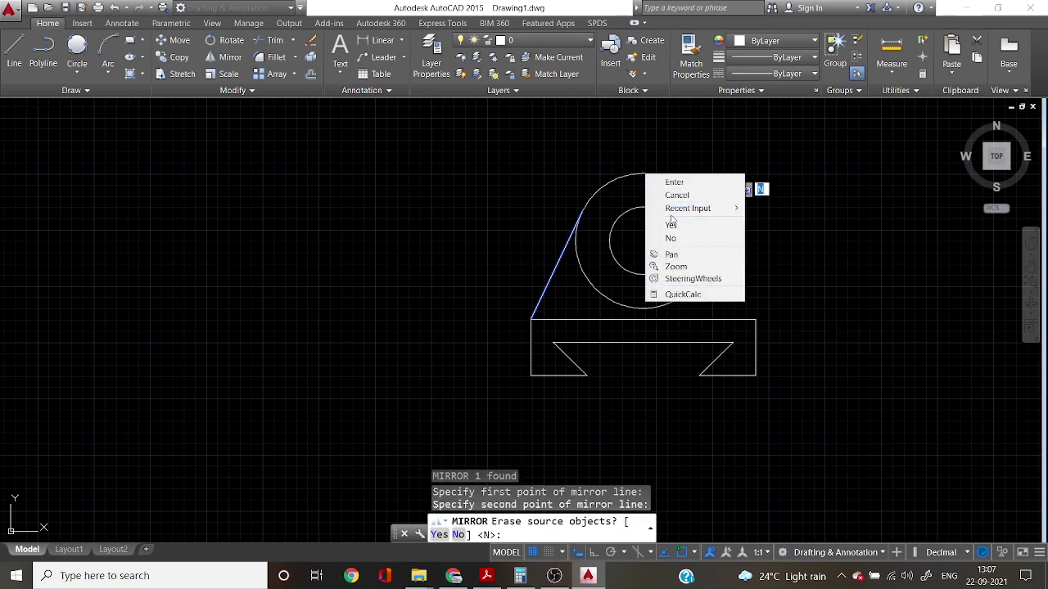
left_click(679, 237)
scroll(580, 238, "up", 8)
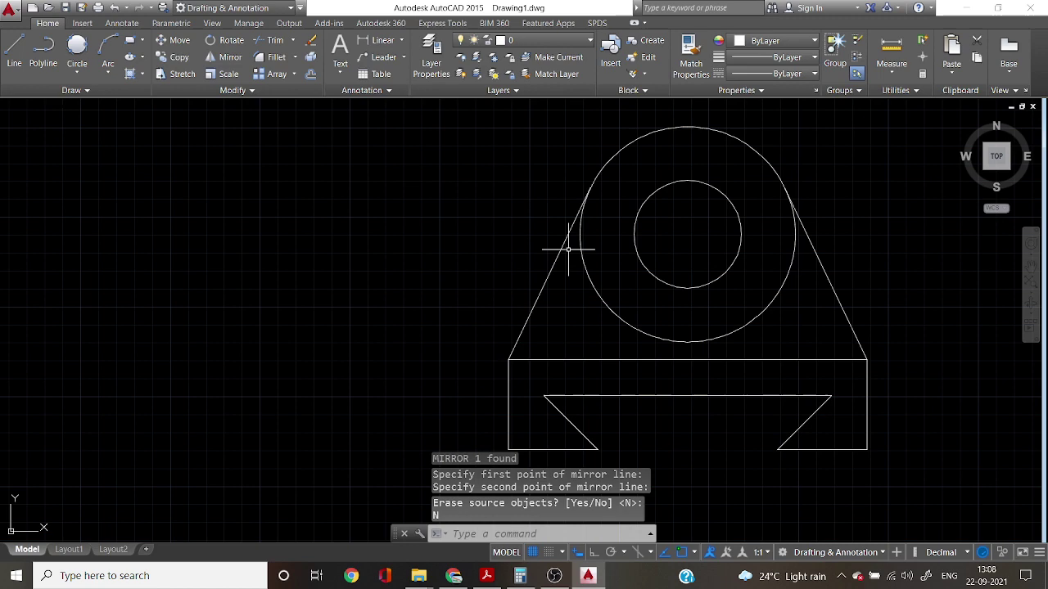
scroll(627, 175, "up", 2)
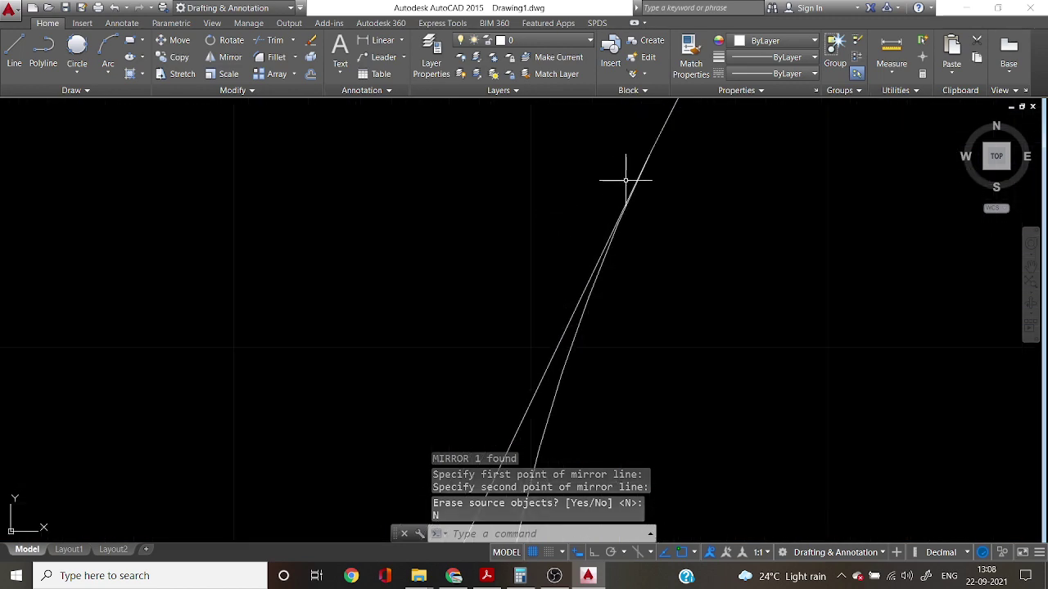
scroll(627, 176, "down", 10)
scroll(812, 338, "up", 8)
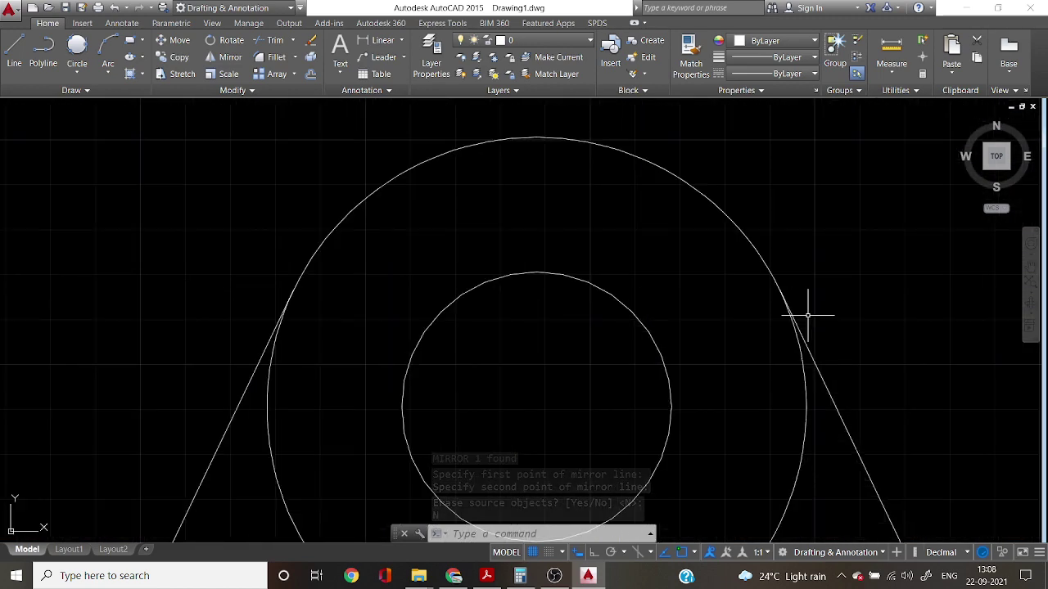
scroll(794, 301, "down", 4)
scroll(794, 301, "down", 9)
middle_click_drag(716, 428, 568, 381)
scroll(568, 381, "up", 4)
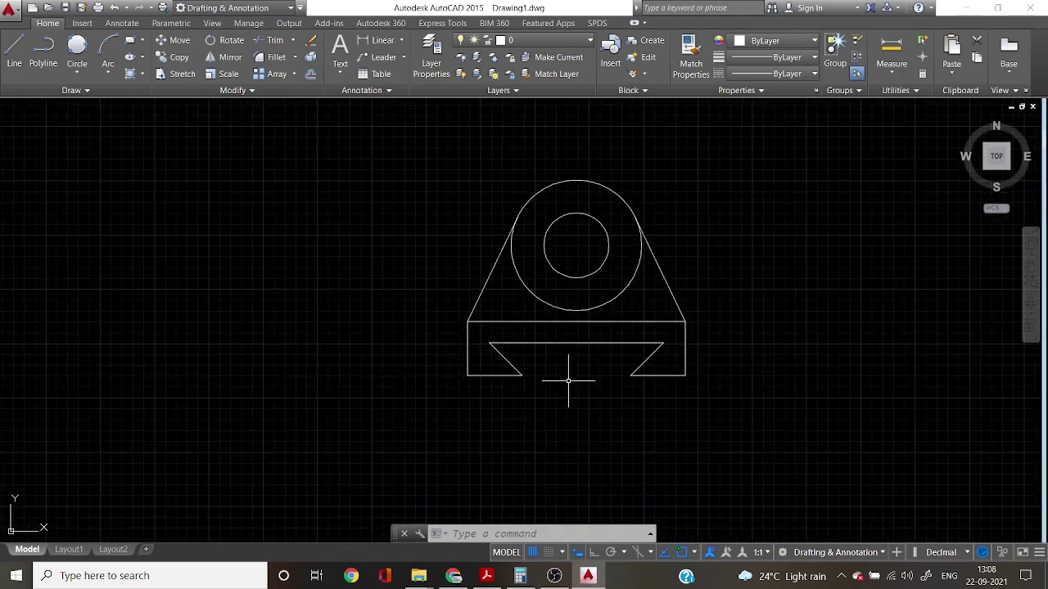
left_click(488, 577)
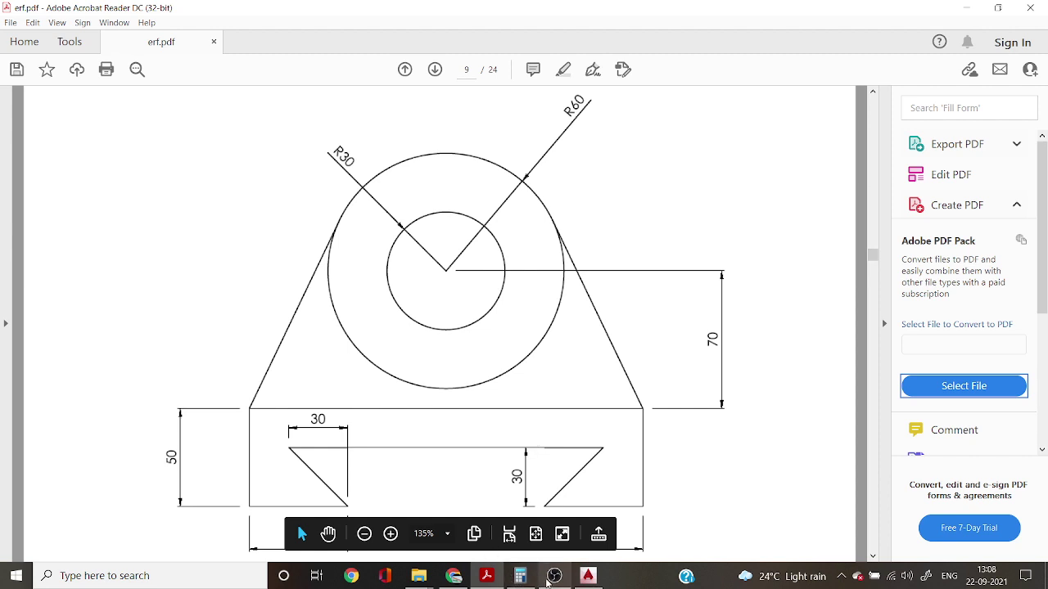
Using Annotate > Dimension > Radius, place R30 on the inner circle and R60 on the outer.
left_click(586, 577)
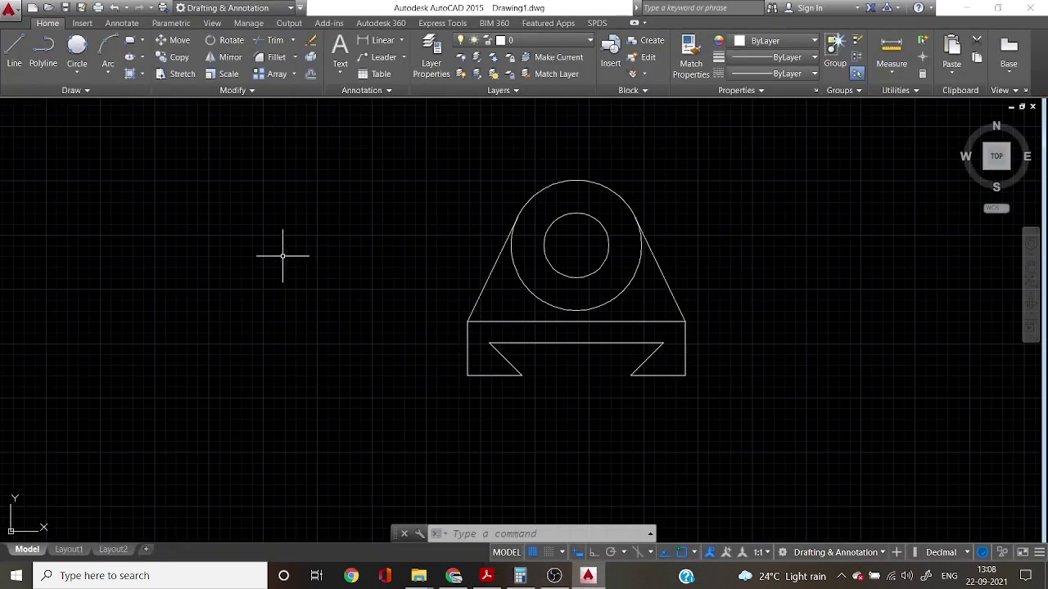
left_click(135, 23)
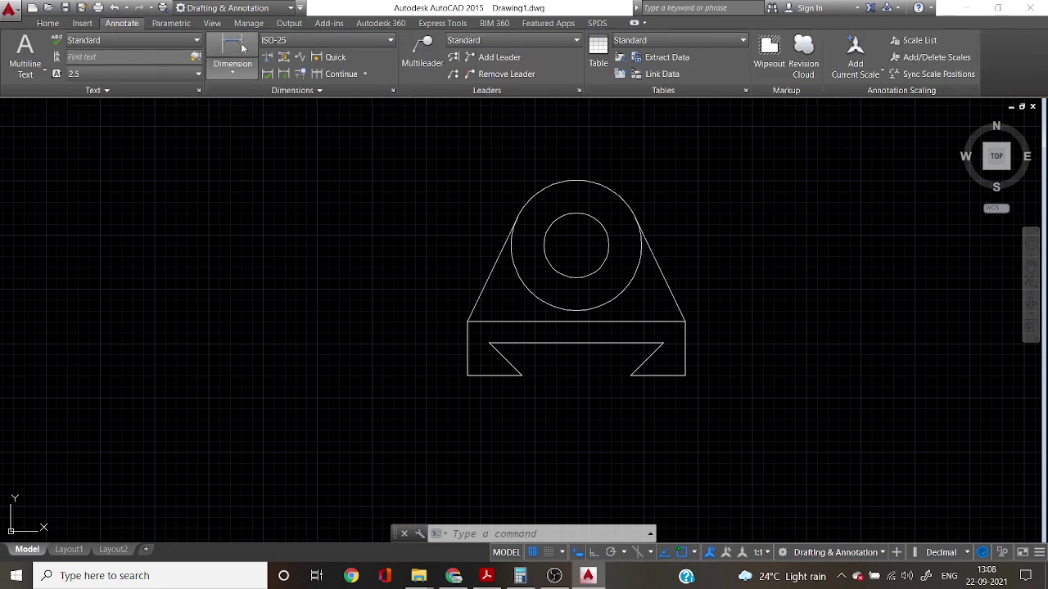
left_click(233, 78)
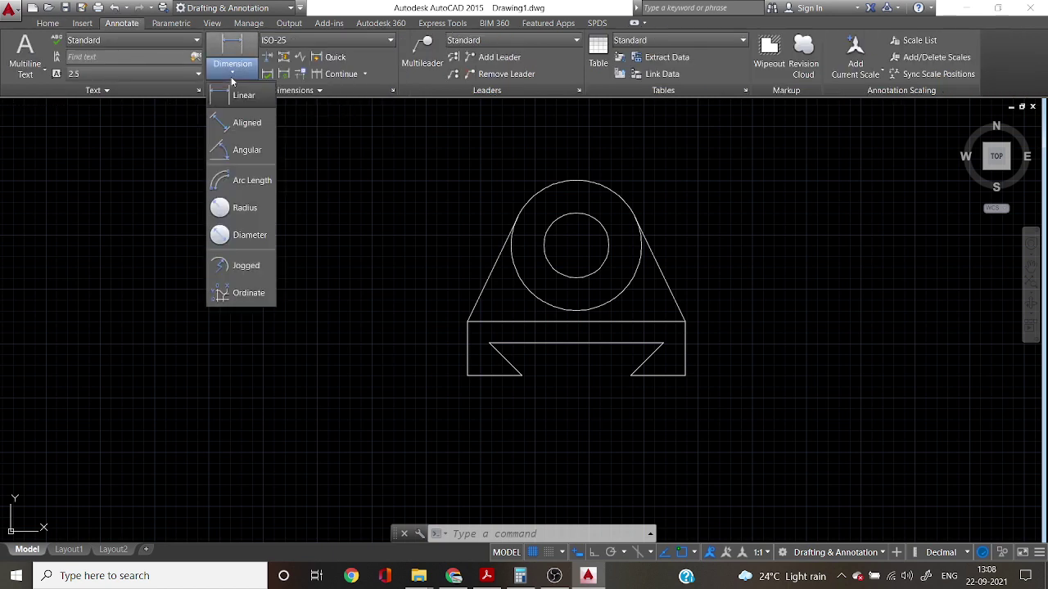
left_click(246, 209)
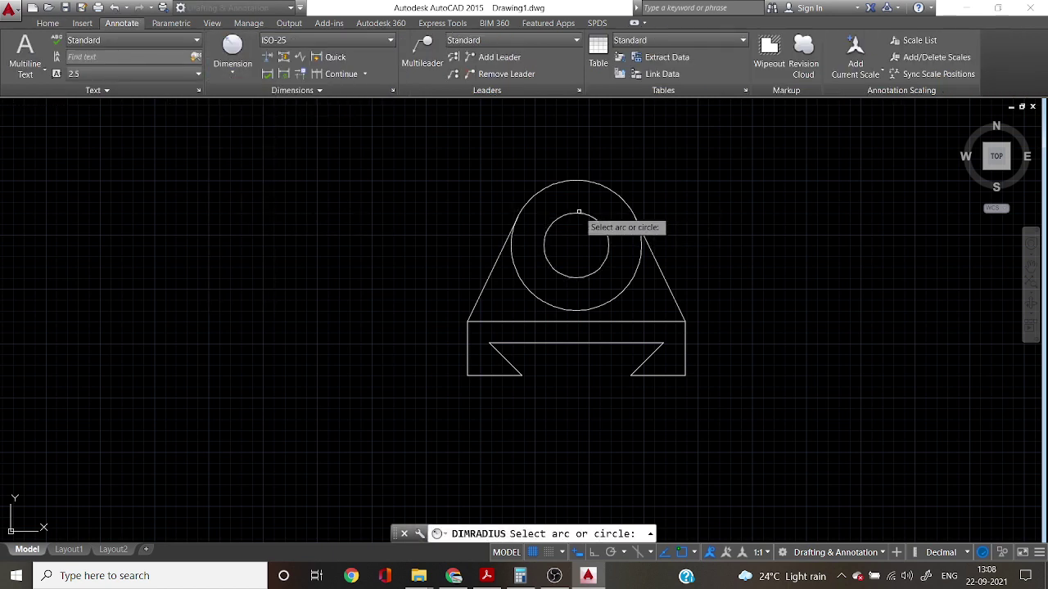
left_click(583, 215)
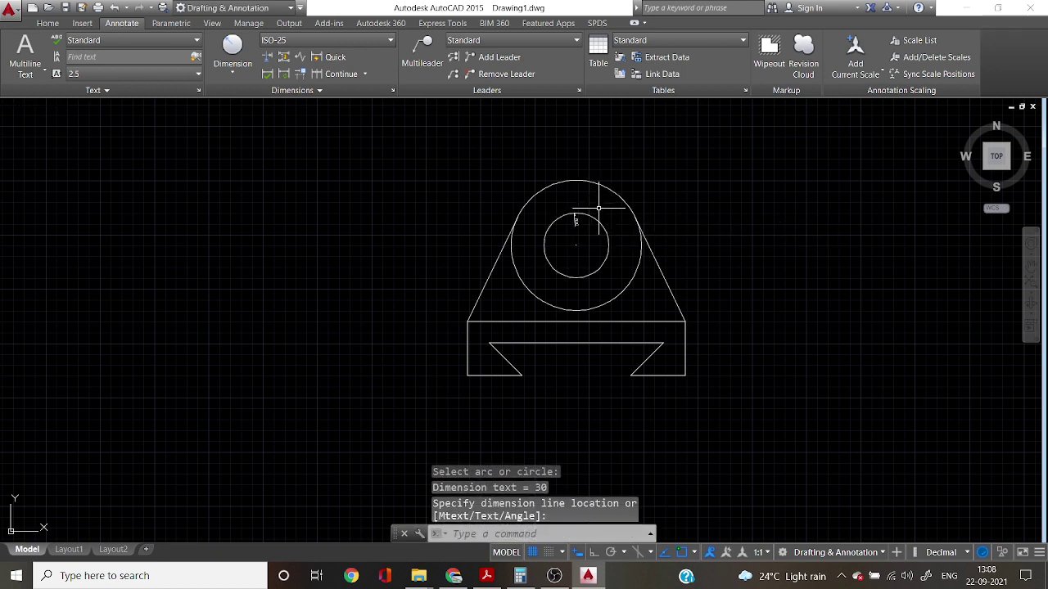
left_click(598, 208)
key("Return")
scroll(610, 183, "up", 4)
left_click(586, 195)
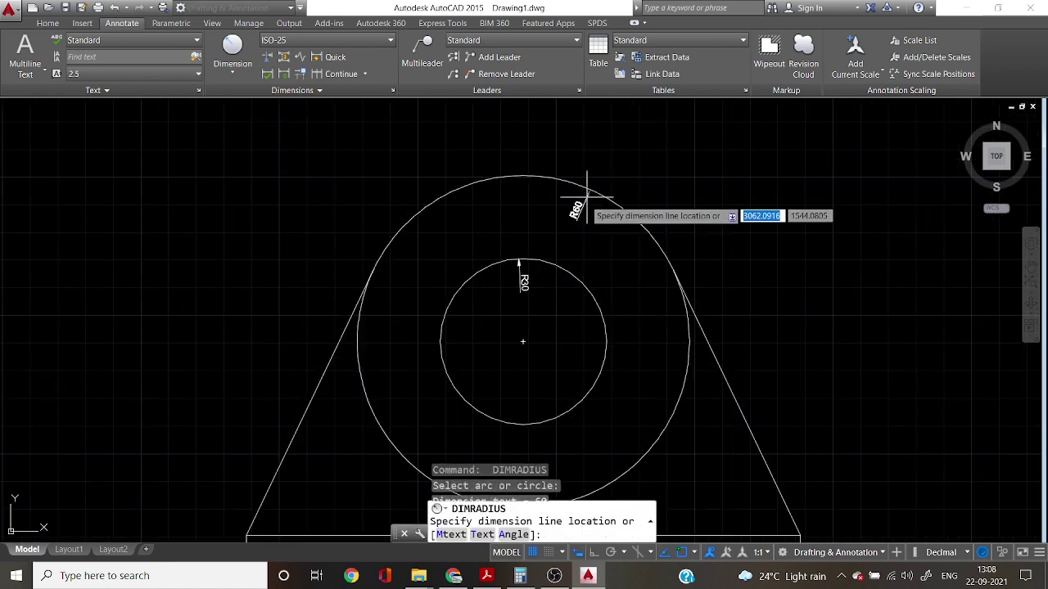
left_click(575, 206)
key("Return")
scroll(610, 233, "down", 4)
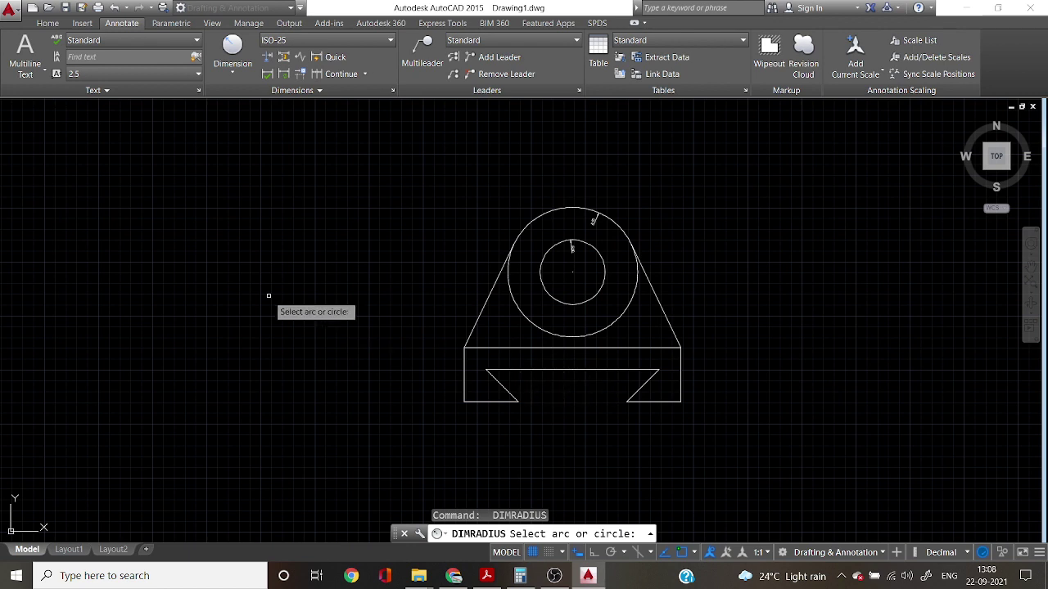
Add linear 50 dimensions to the bottom-left edge and to the left and right base heights.
left_click(232, 70)
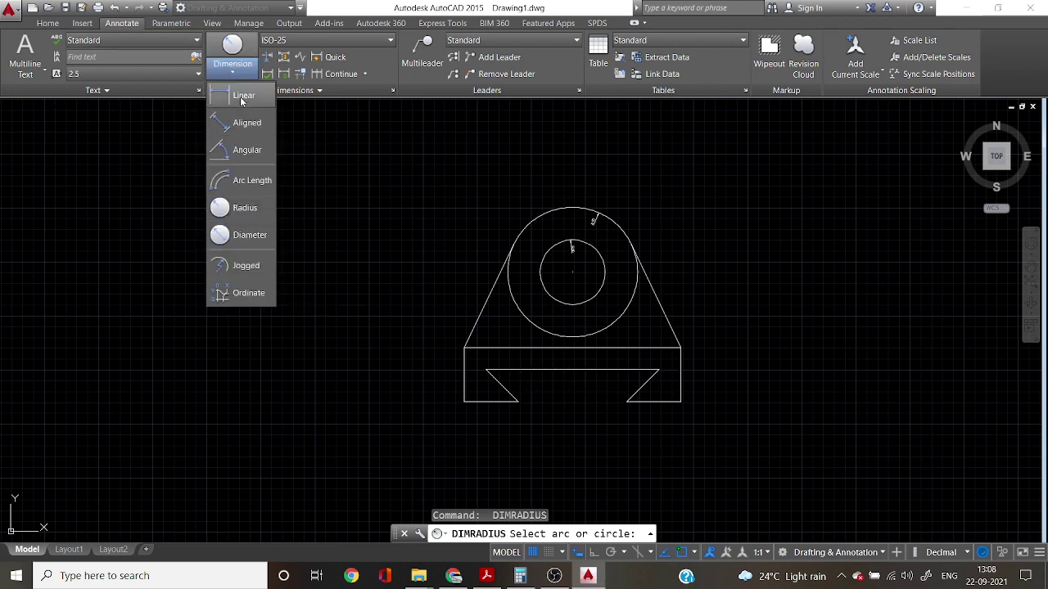
left_click(242, 96)
key("Return")
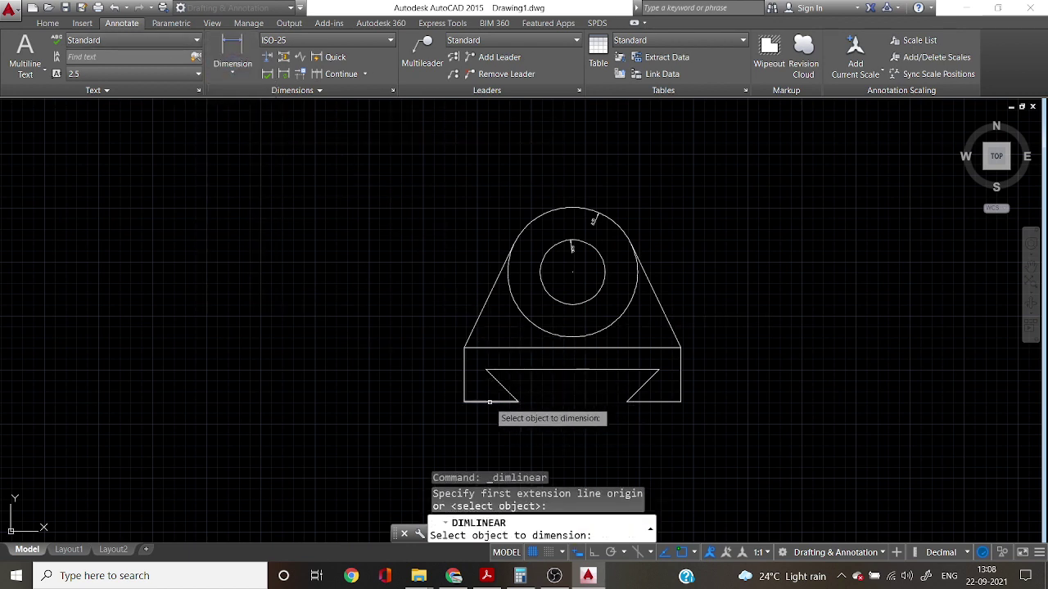
left_click(490, 401)
left_click(490, 420)
key("Return")
key("Return")
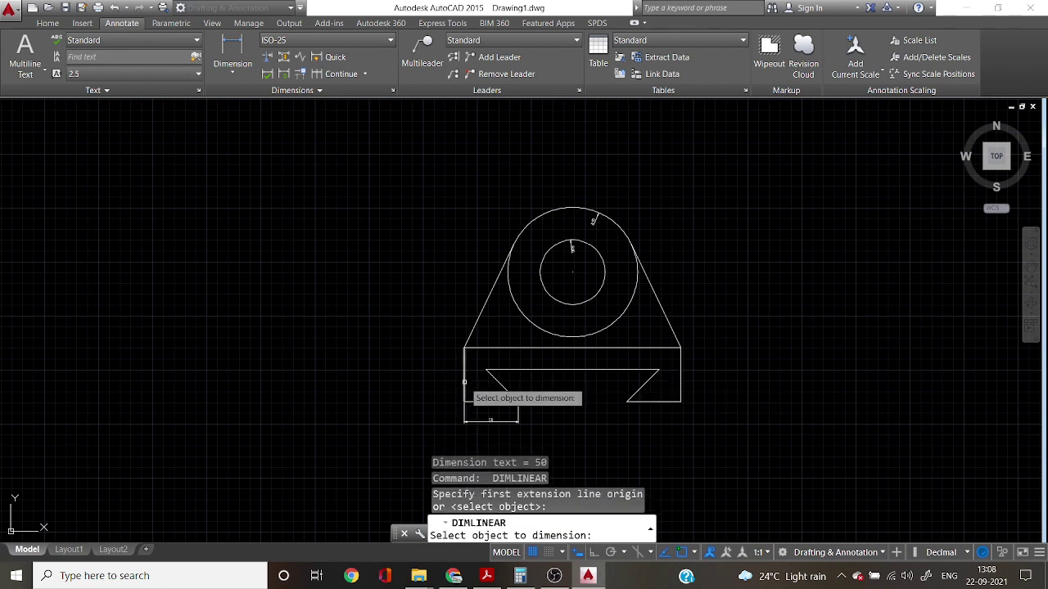
left_click(465, 382)
left_click(444, 376)
key("Return")
key("Return")
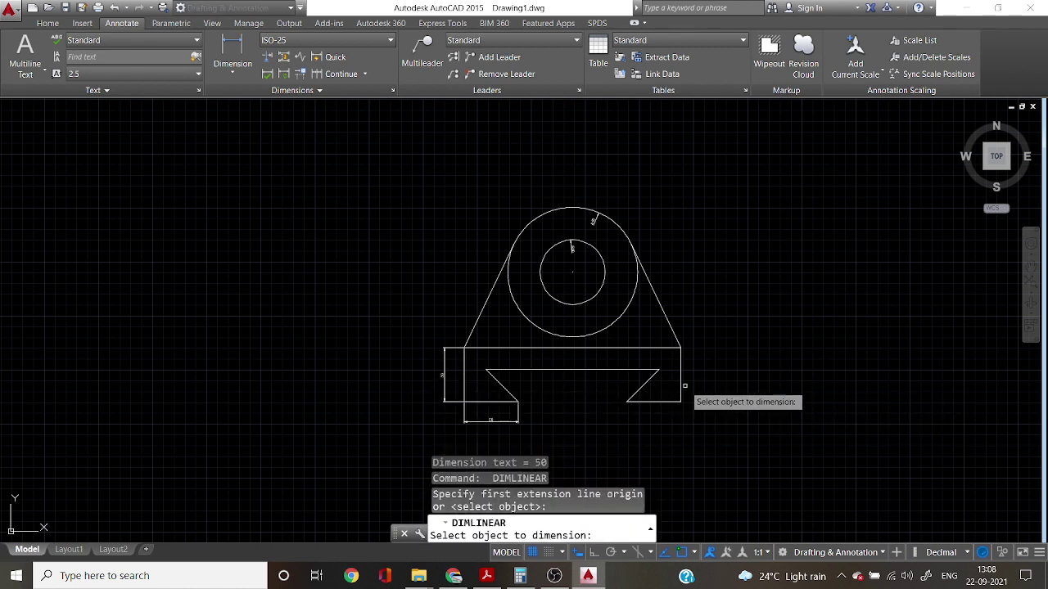
left_click(682, 385)
left_click(694, 385)
key("Return")
Dimension the right cutout's 30 height, cancelling a mistaken 33.77 dimension.
scroll(641, 398, "up", 4)
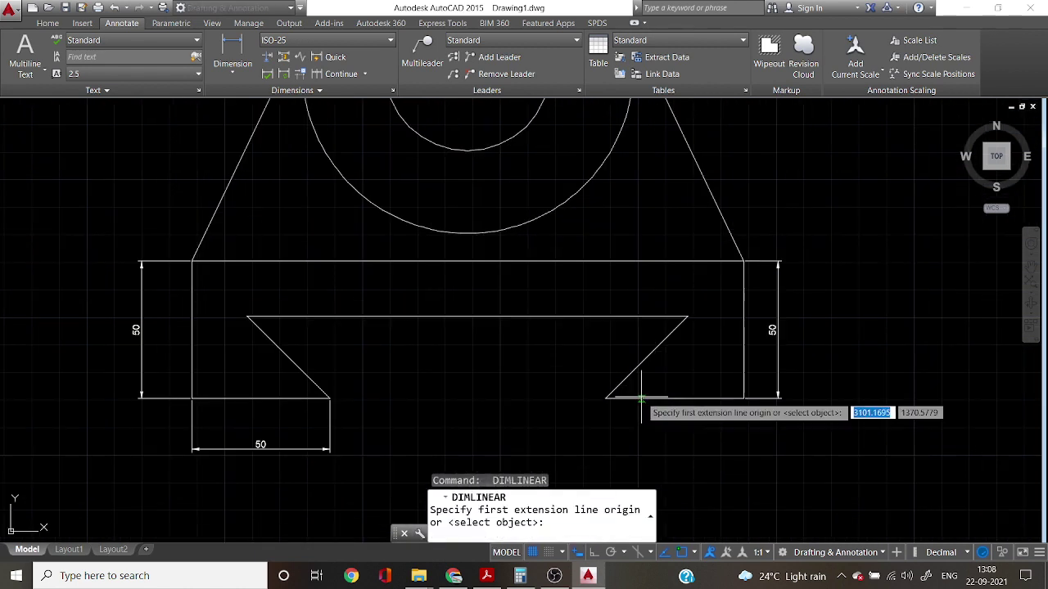
left_click(606, 399)
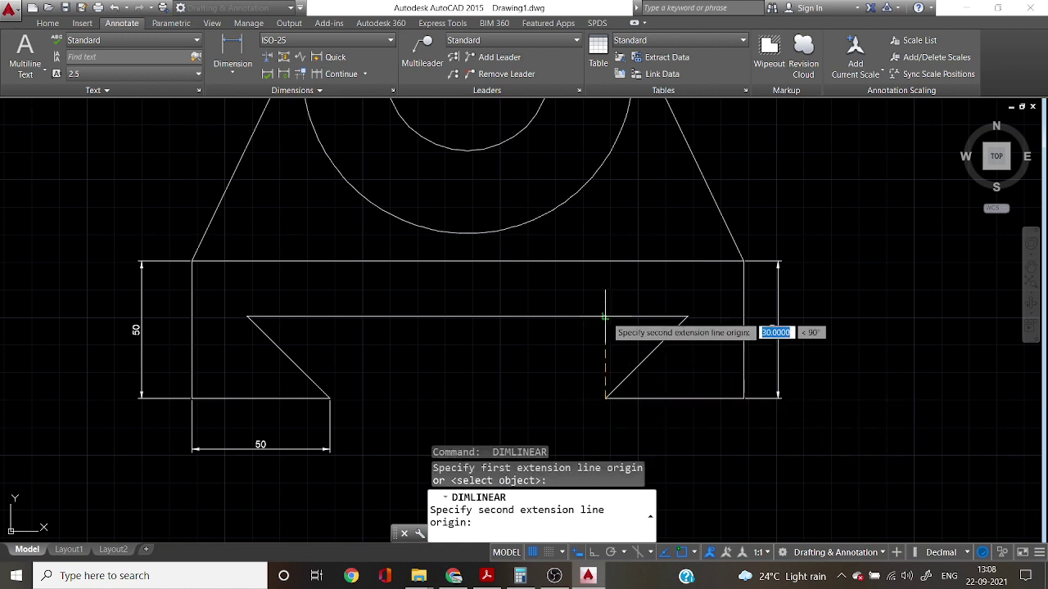
left_click(605, 316)
left_click(596, 355)
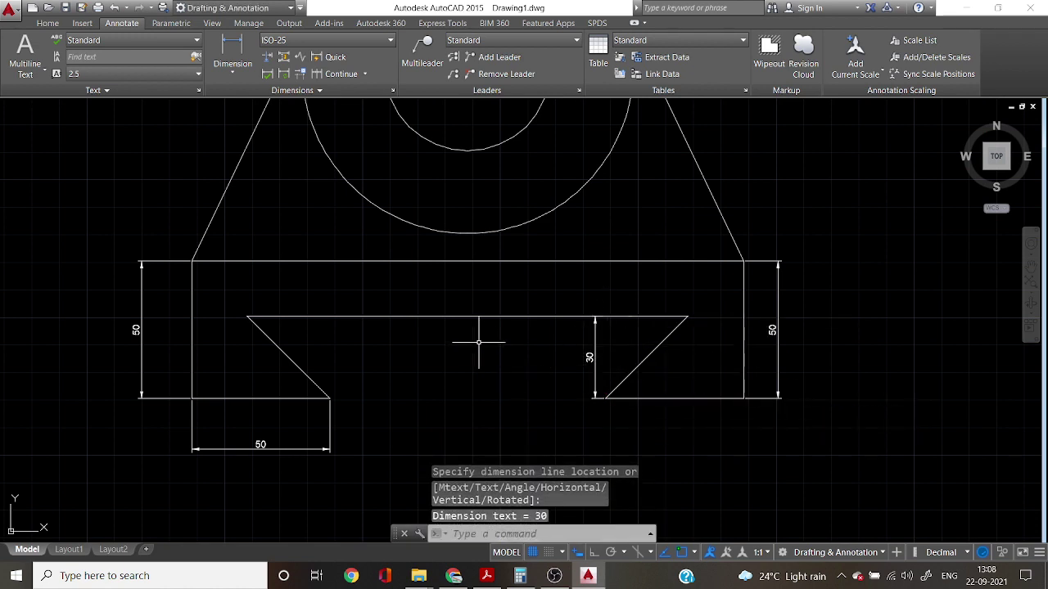
key("Return")
left_click(595, 318)
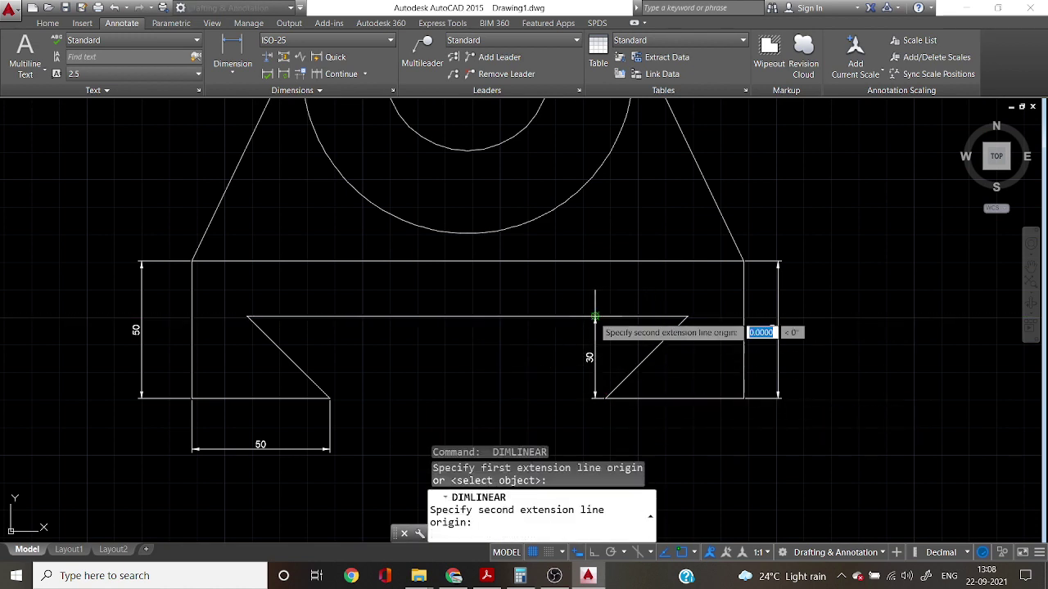
left_click(686, 316)
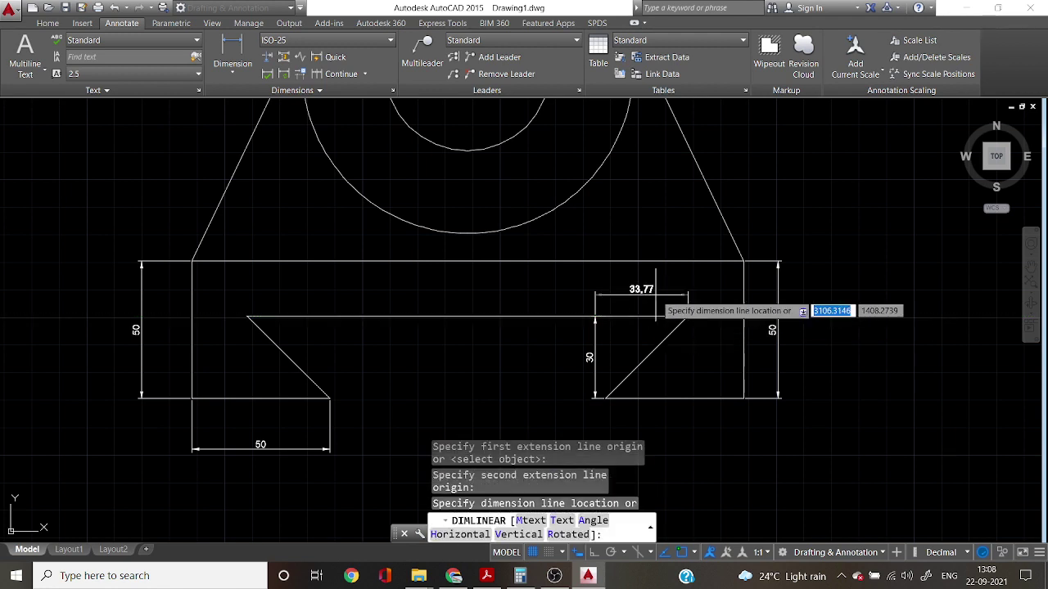
key("Escape")
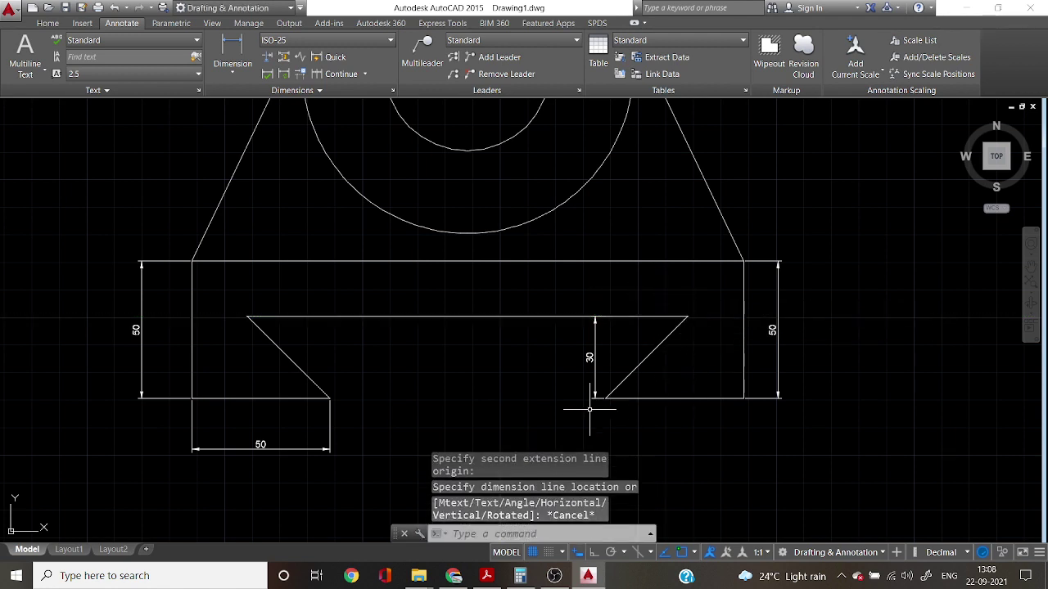
scroll(590, 410, "up", 4)
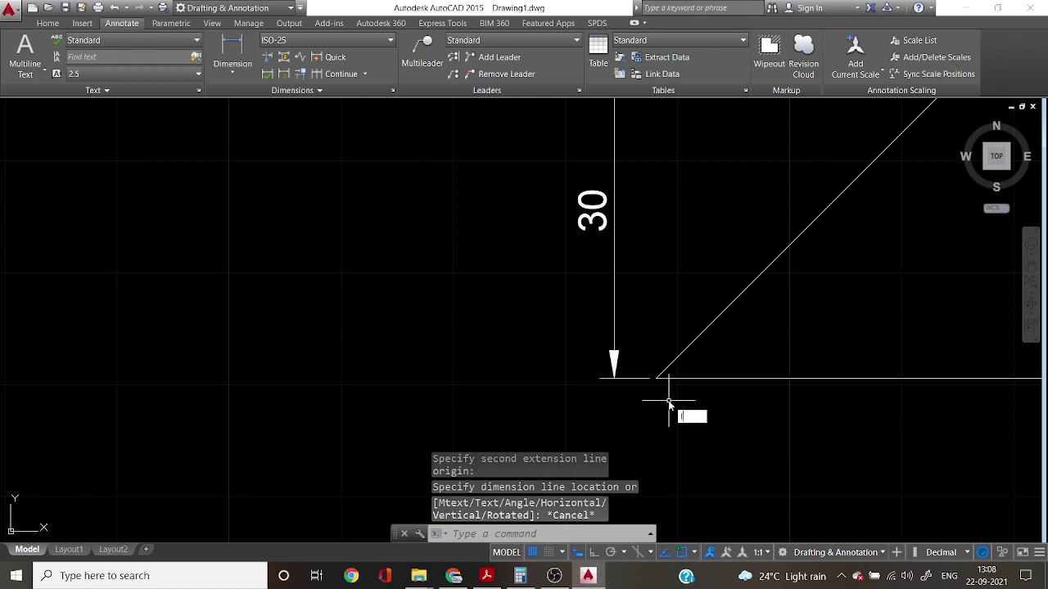
type("l")
key("BackSpace")
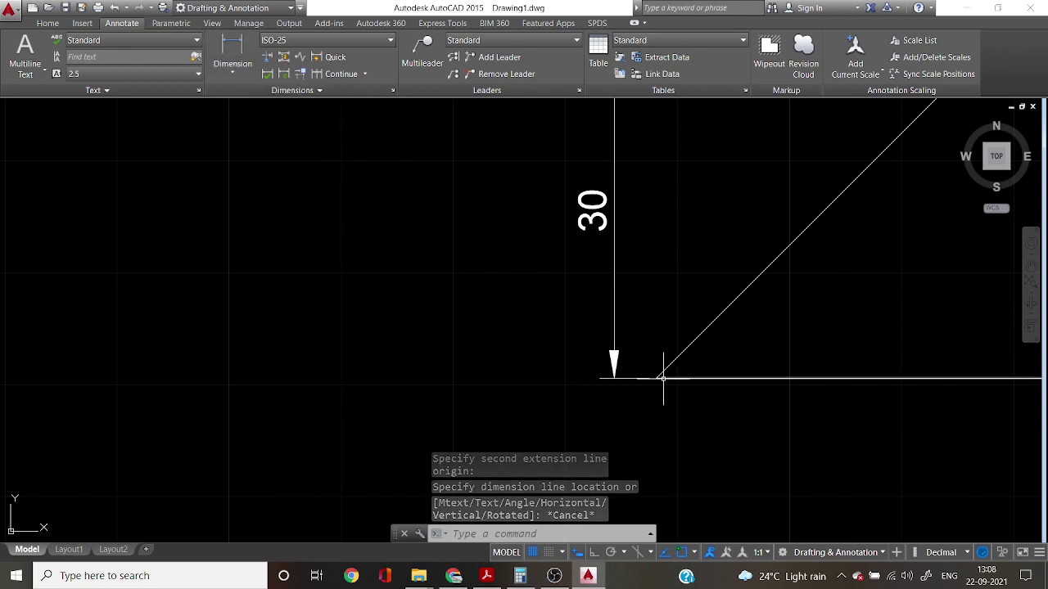
Place a 30 width dimension across the right cutout's top corners.
left_click(233, 51)
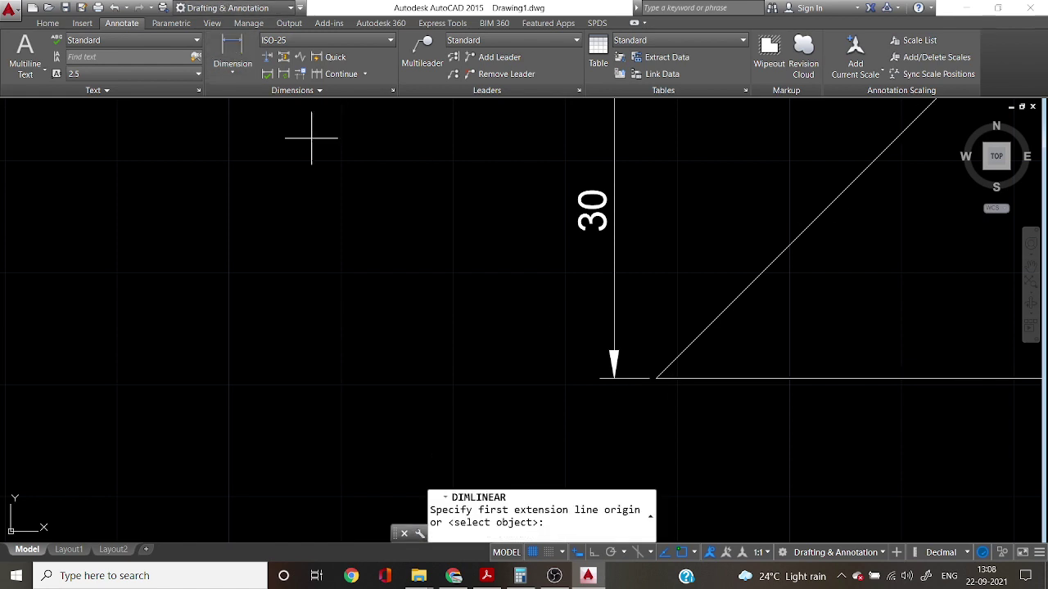
left_click(656, 379)
scroll(736, 226, "down", 5)
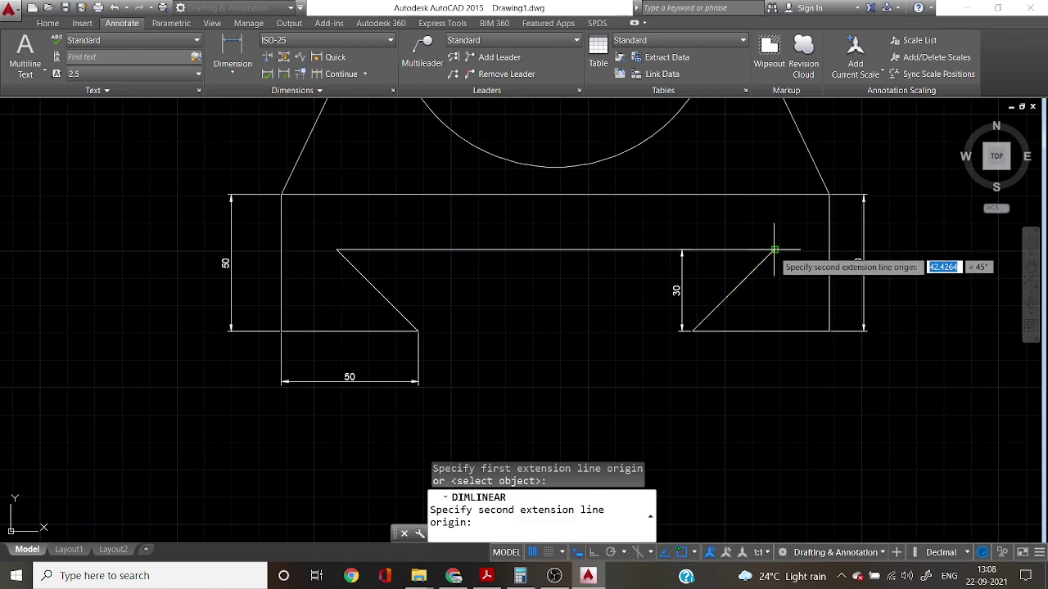
left_click(775, 249)
left_click(761, 225)
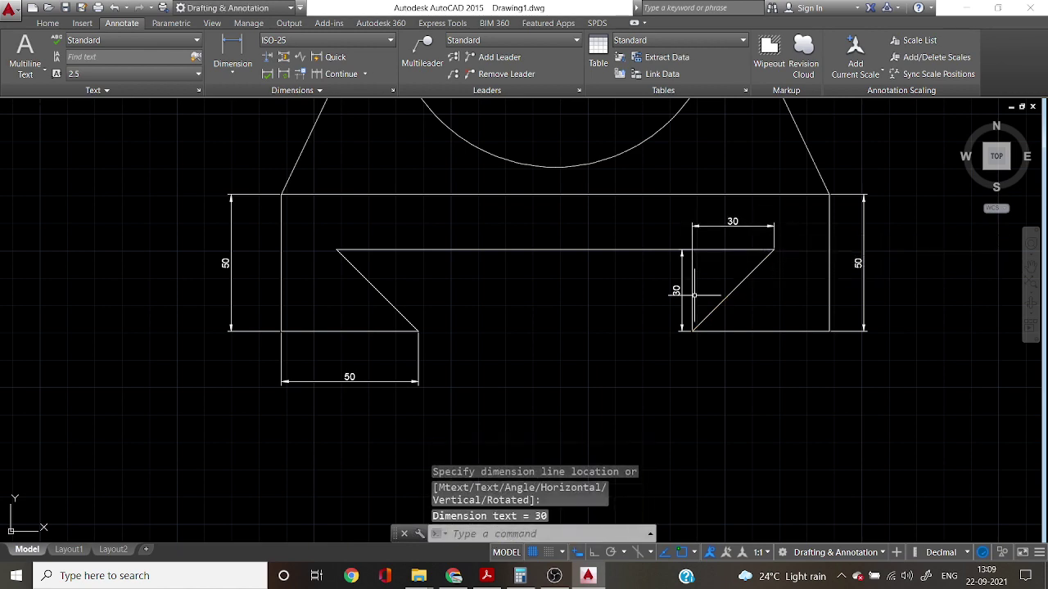
scroll(686, 293, "down", 4)
middle_click_drag(729, 258, 554, 352)
scroll(405, 367, "up", 3)
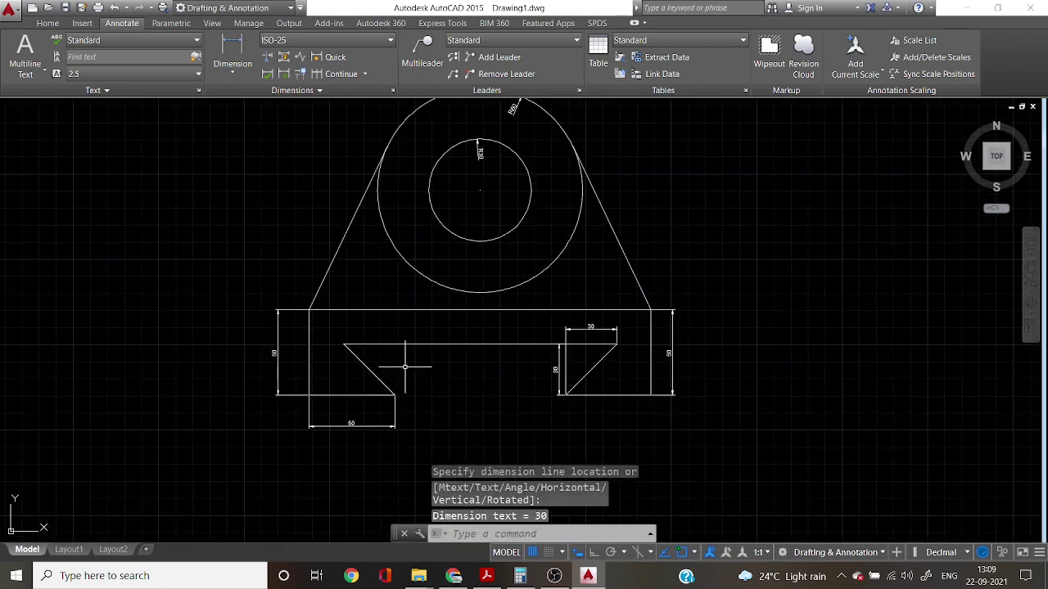
Dimension 150 from the left cutout's bottom corner to the base's bottom-right corner.
key("space")
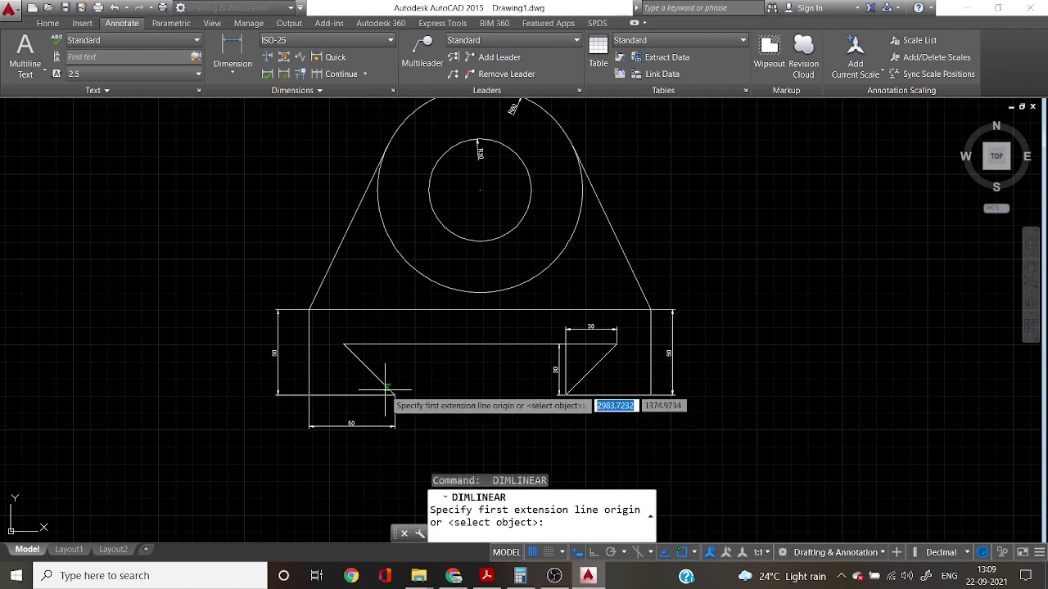
left_click(395, 395)
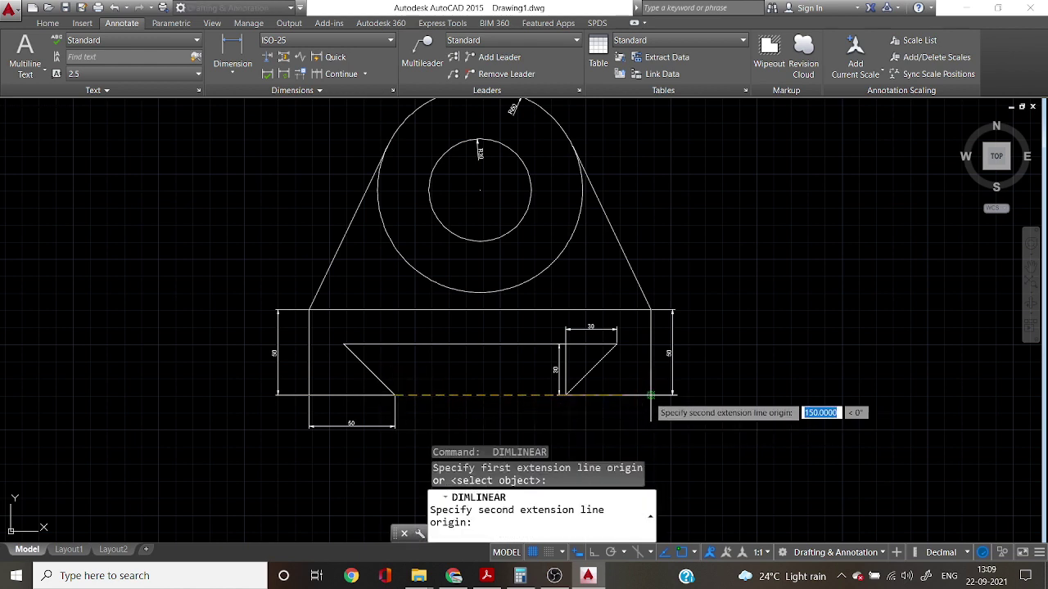
left_click(651, 395)
scroll(475, 410, "up", 6)
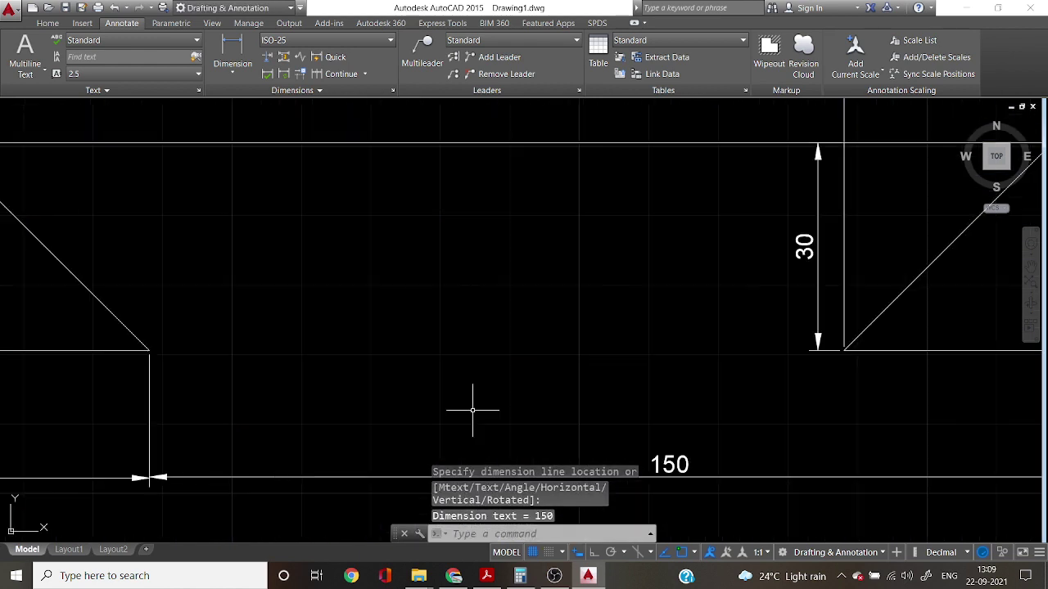
scroll(473, 411, "down", 6)
scroll(362, 382, "up", 4)
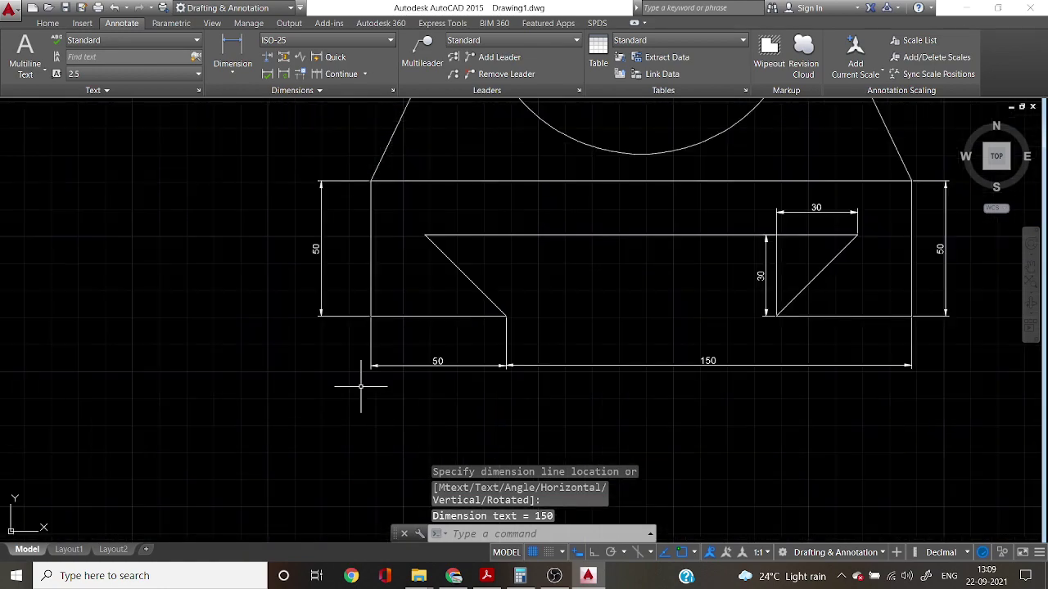
scroll(458, 401, "down", 5)
scroll(483, 407, "up", 6)
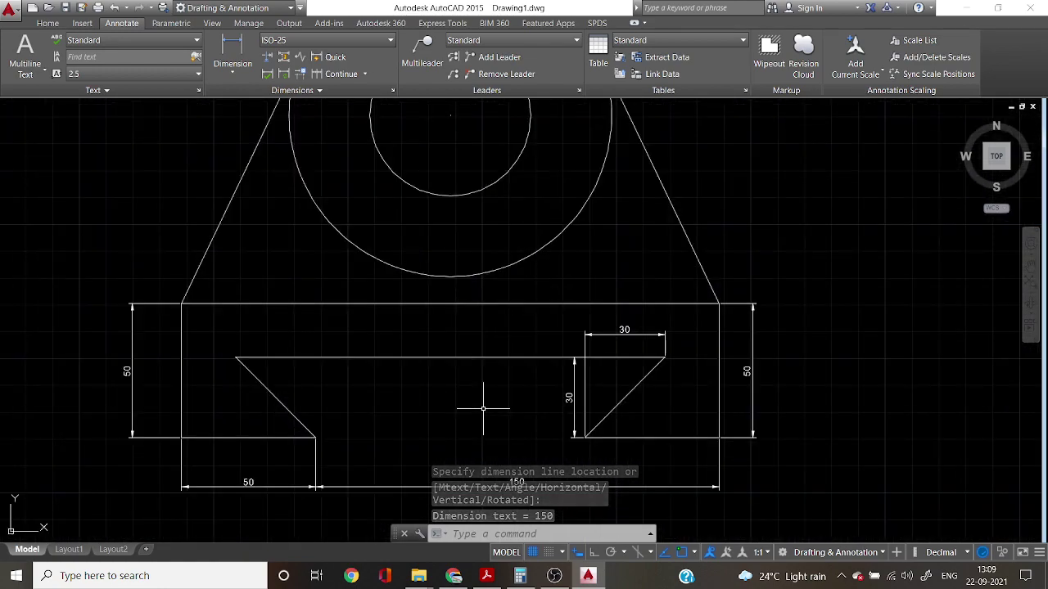
Bring up the reference PDF to compare with the drawing.
left_click(486, 576)
scroll(516, 462, "down", 1)
scroll(538, 469, "up", 1)
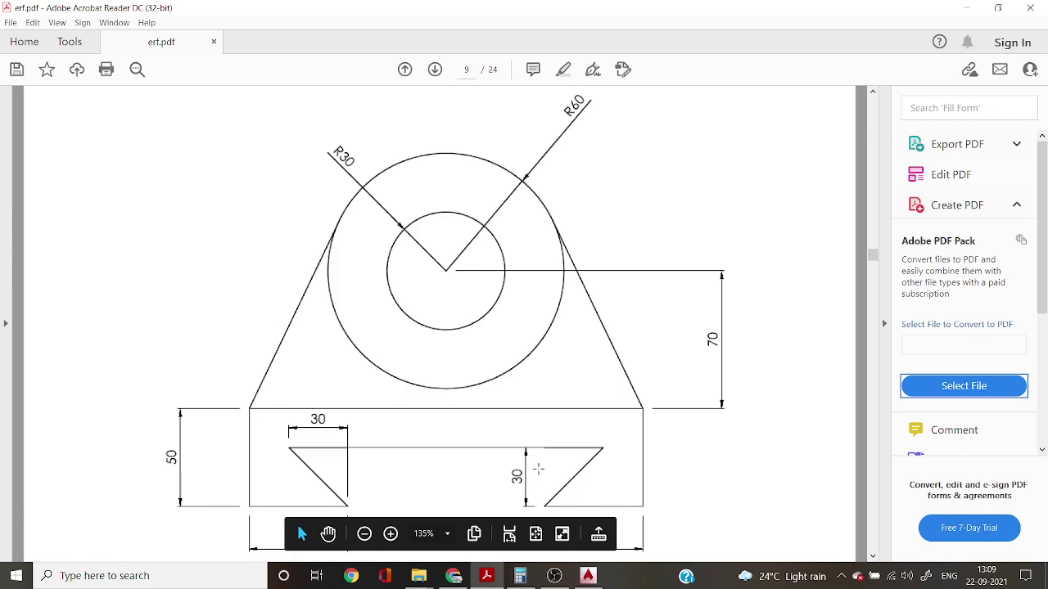
Bring the OBS Studio recording window forward from the taskbar.
left_click(554, 575)
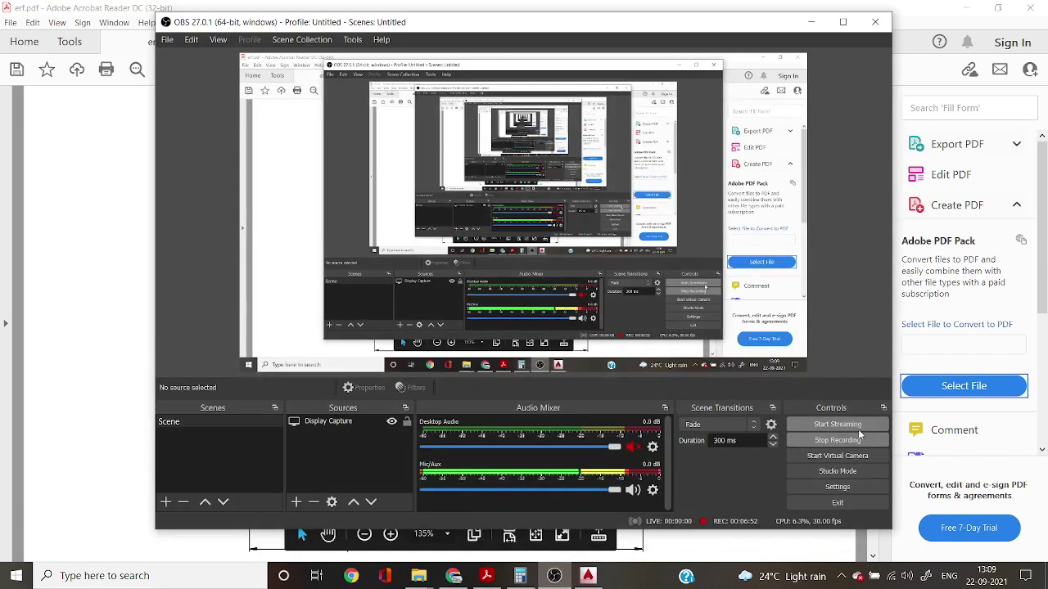